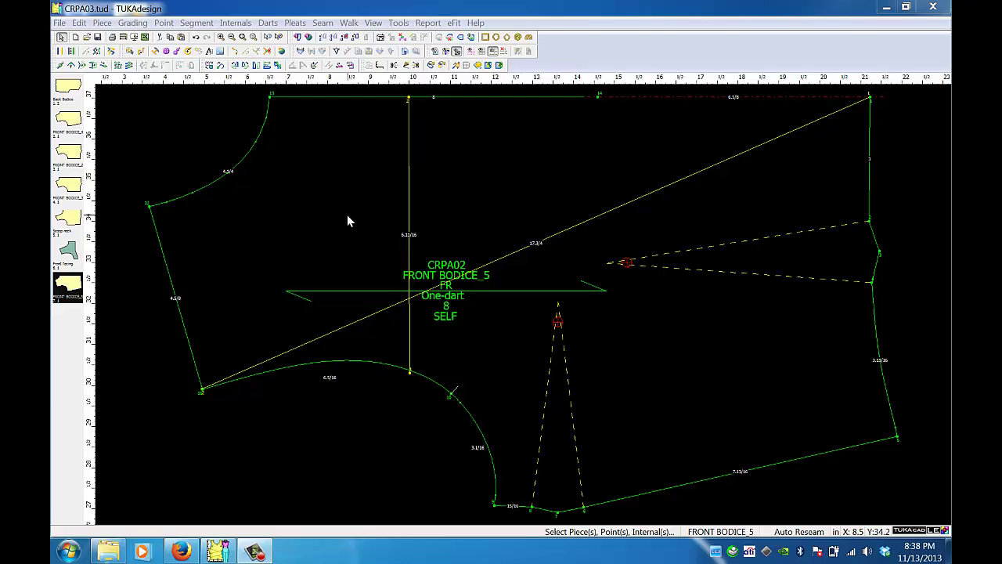
Copy the FRONT BODICE_5 piece and paste a duplicate of it into the work area
click(80, 23)
click(91, 85)
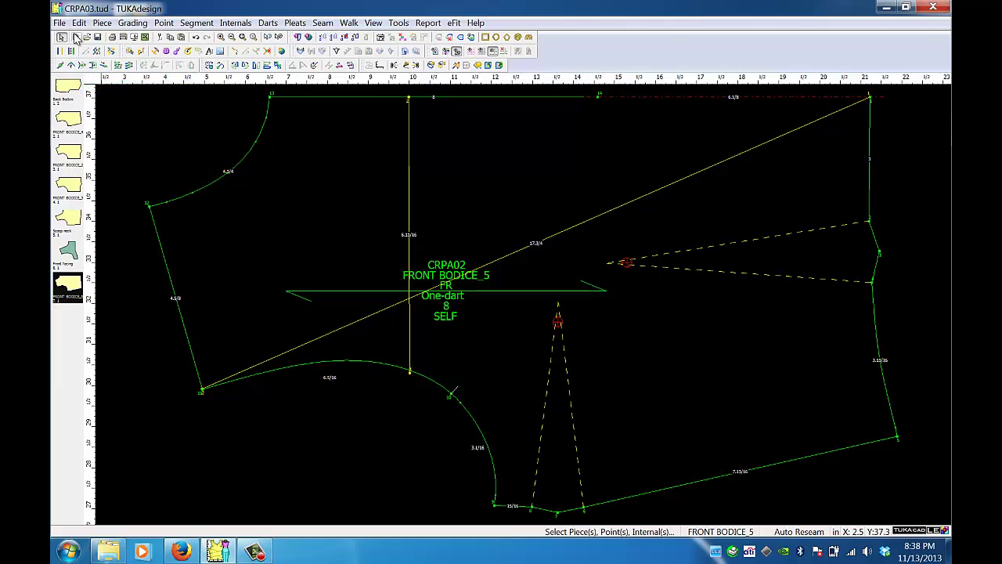
click(80, 24)
click(89, 112)
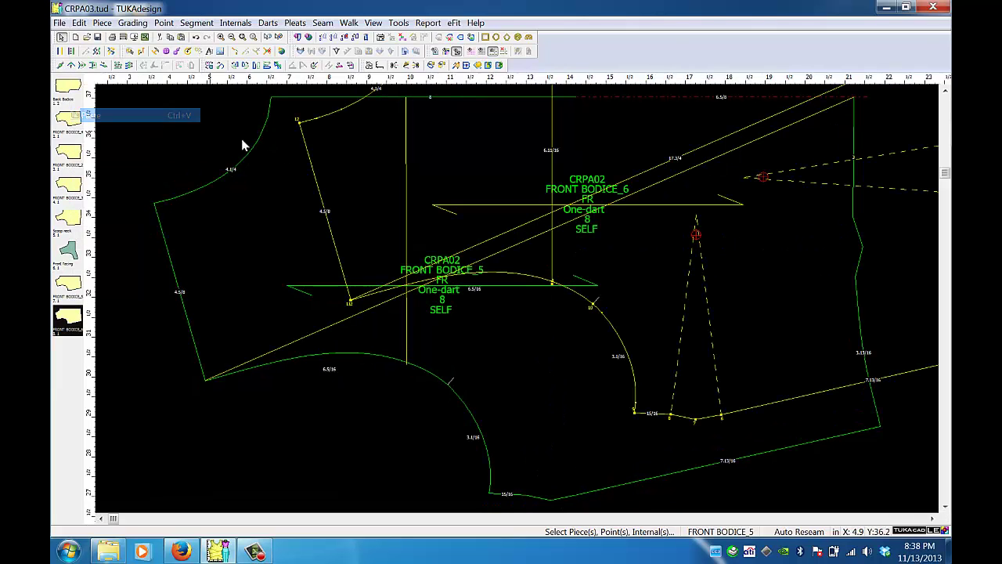
Clear the original FRONT BODICE_5 piece from the work area, leaving the pasted duplicate
click(284, 302)
right_click(283, 302)
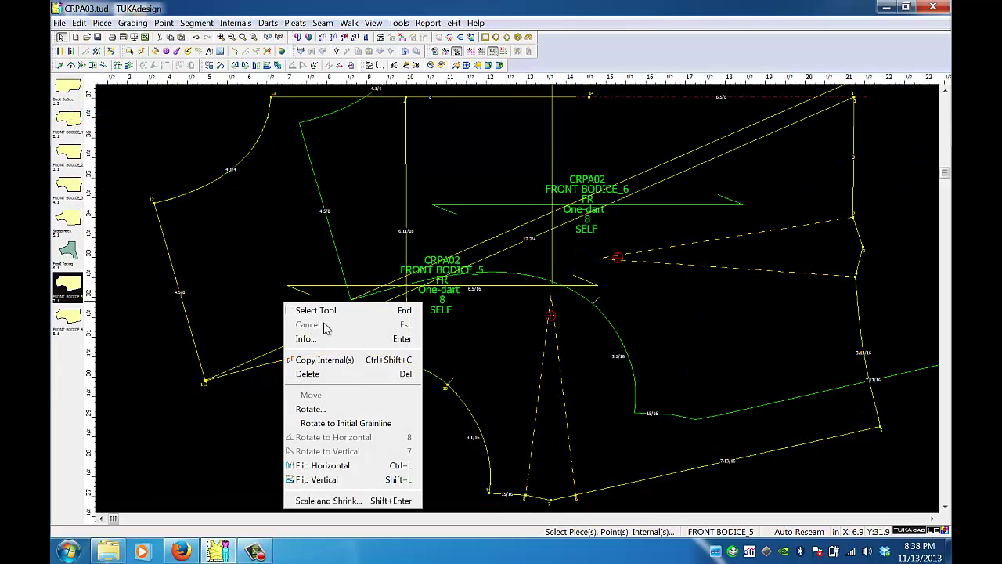
click(307, 373)
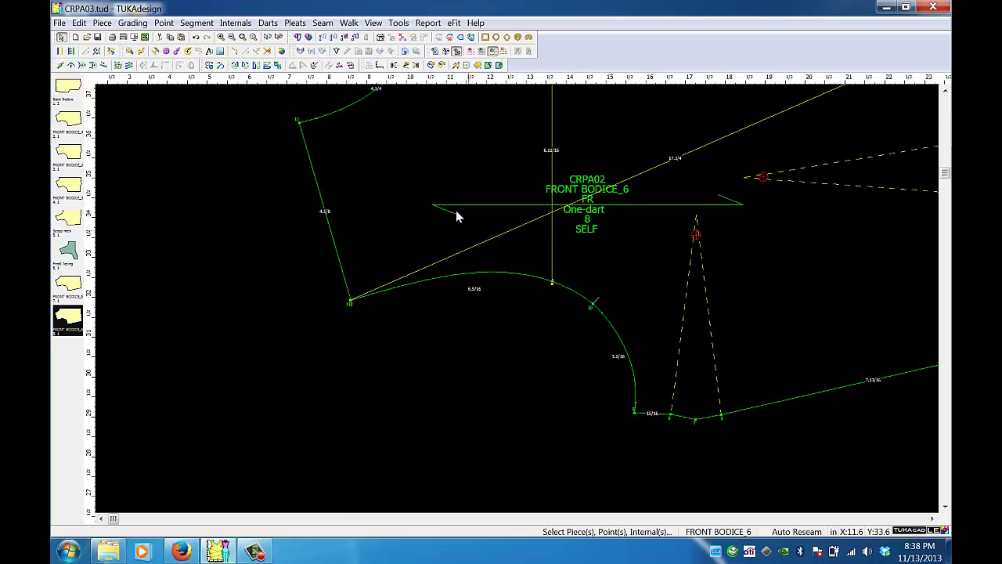
Move the duplicated front bodice to where the original piece was and bring the whole piece into view
drag(456, 217, 377, 252)
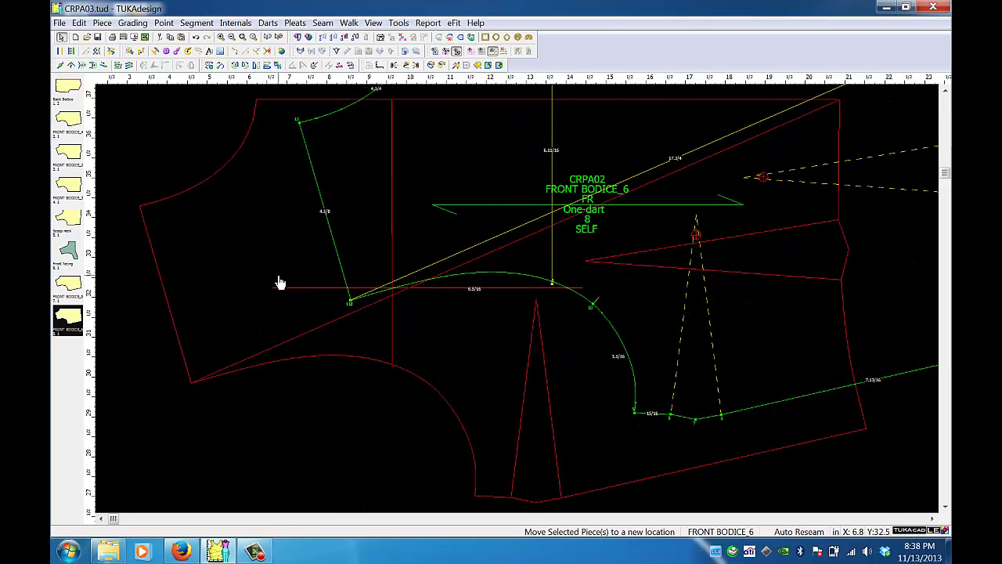
click(277, 281)
click(601, 303)
click(610, 347)
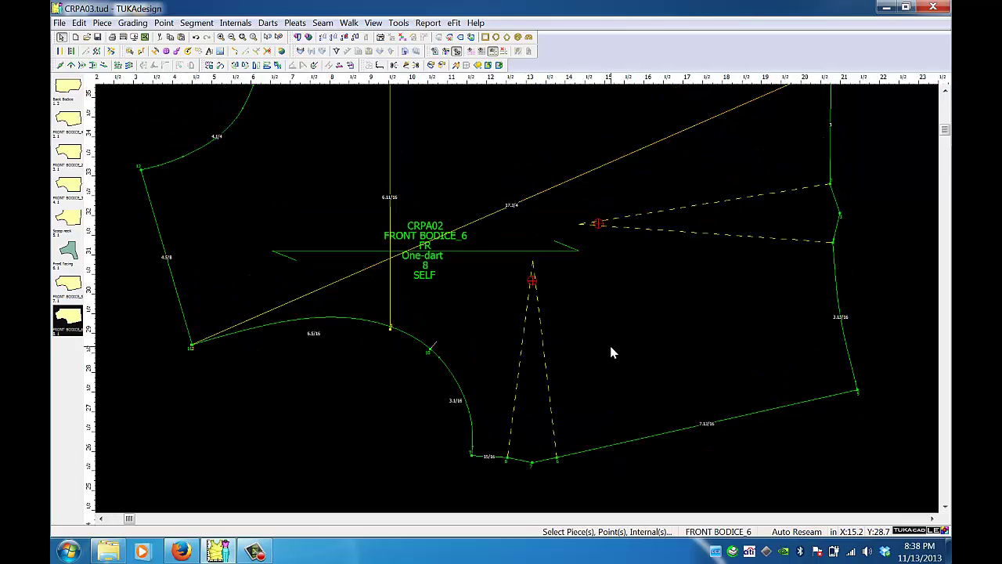
click(611, 349)
click(611, 415)
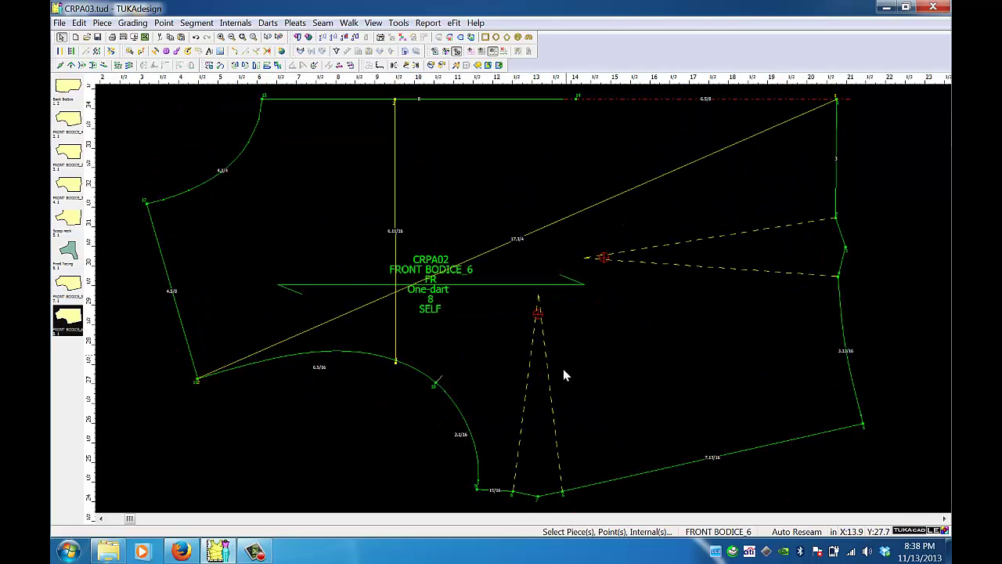
Delete the long diagonal internal line and the vertical internal line from the duplicated front bodice
click(517, 243)
click(517, 243)
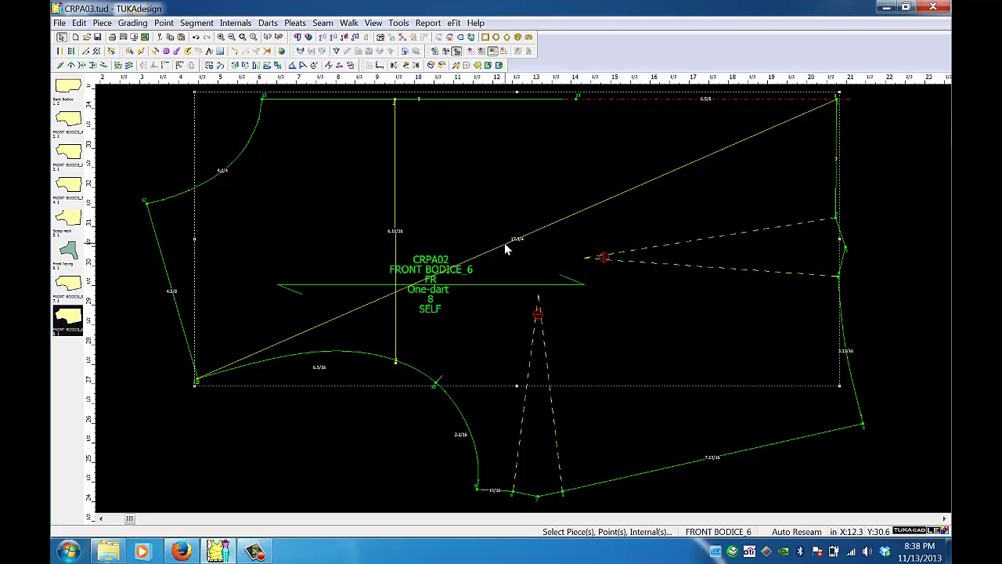
right_click(505, 249)
click(540, 328)
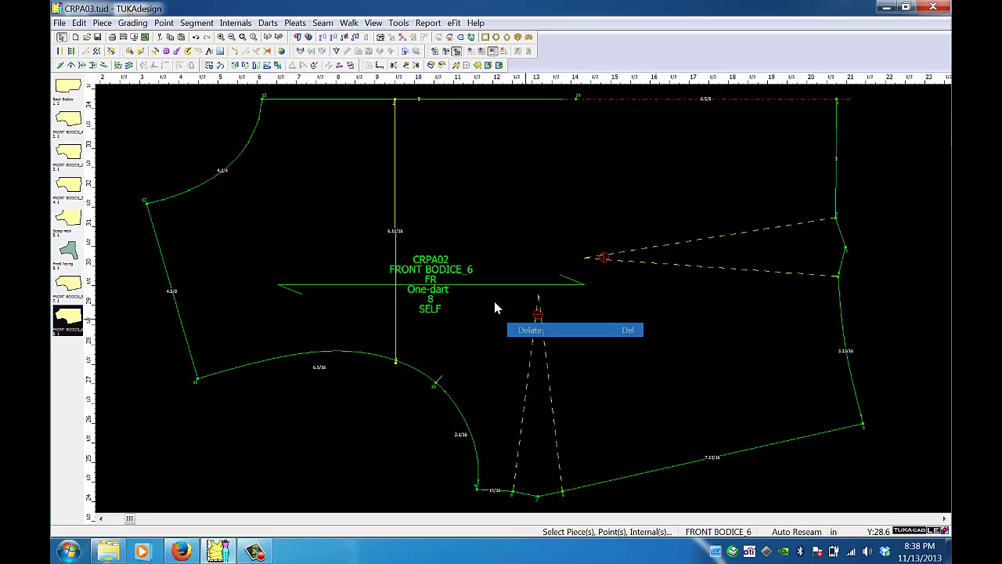
right_click(395, 244)
click(425, 331)
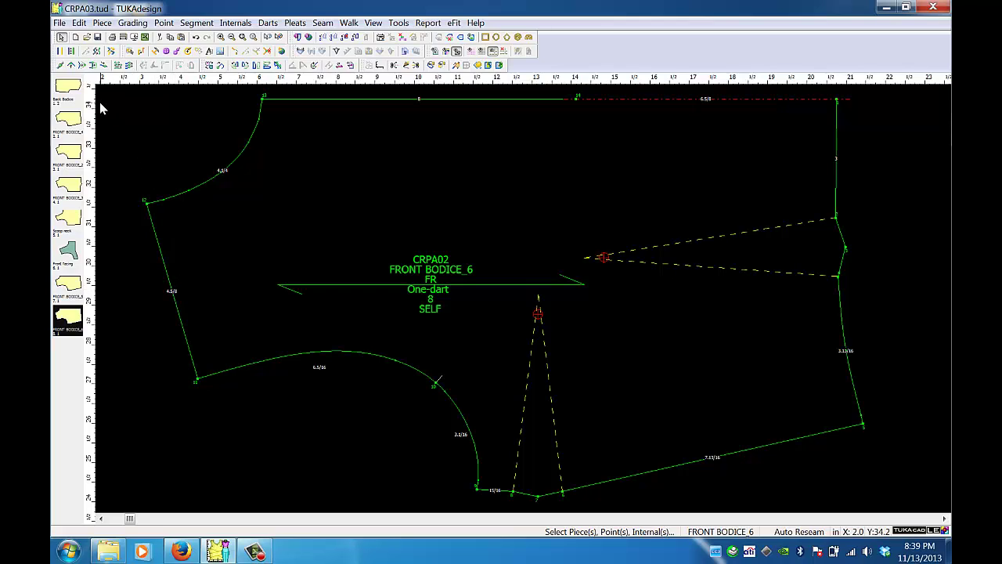
Add a grading point at the middle of the shoulder seam, using a proportion of 0.5 from the previous point
click(61, 67)
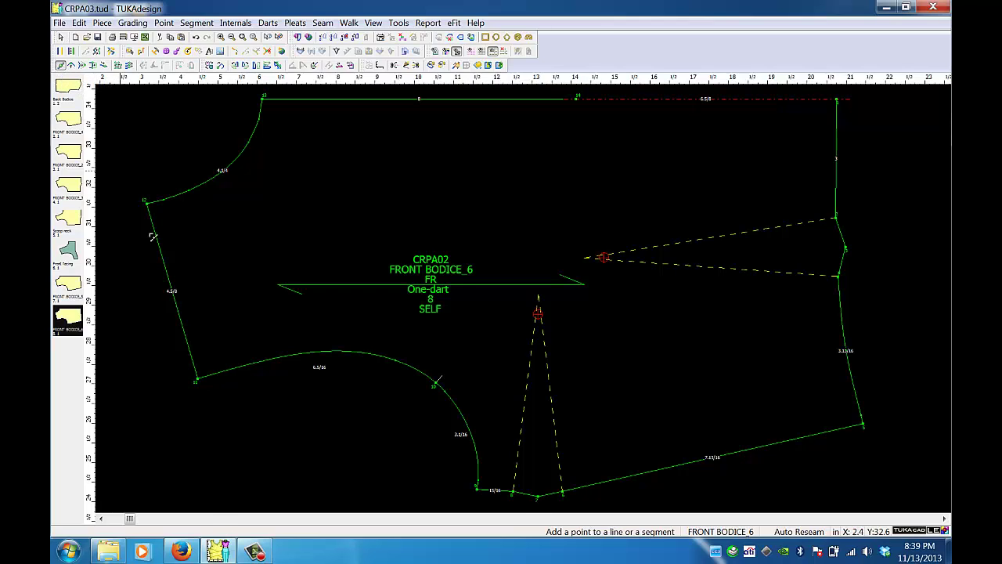
click(172, 290)
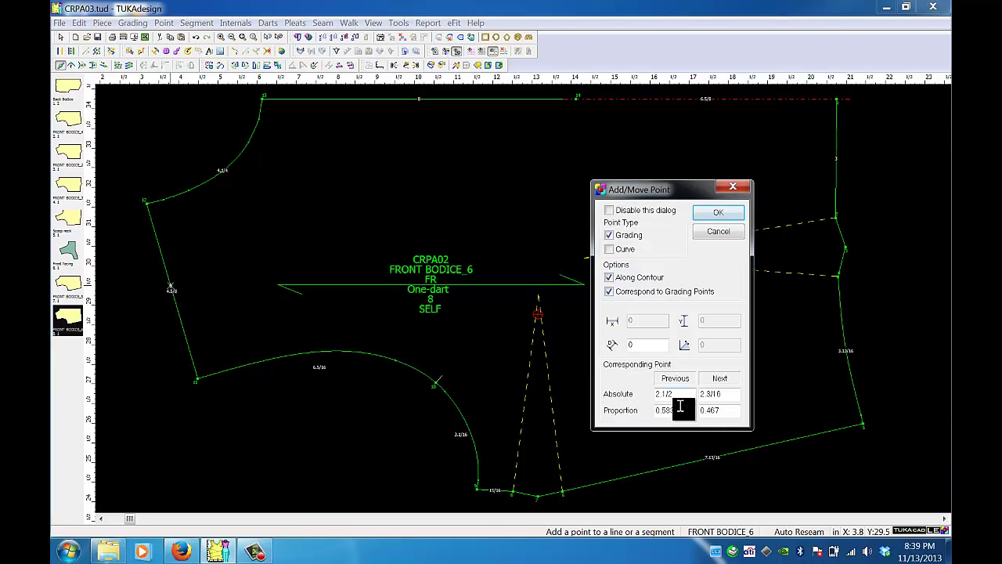
drag(678, 409, 631, 413)
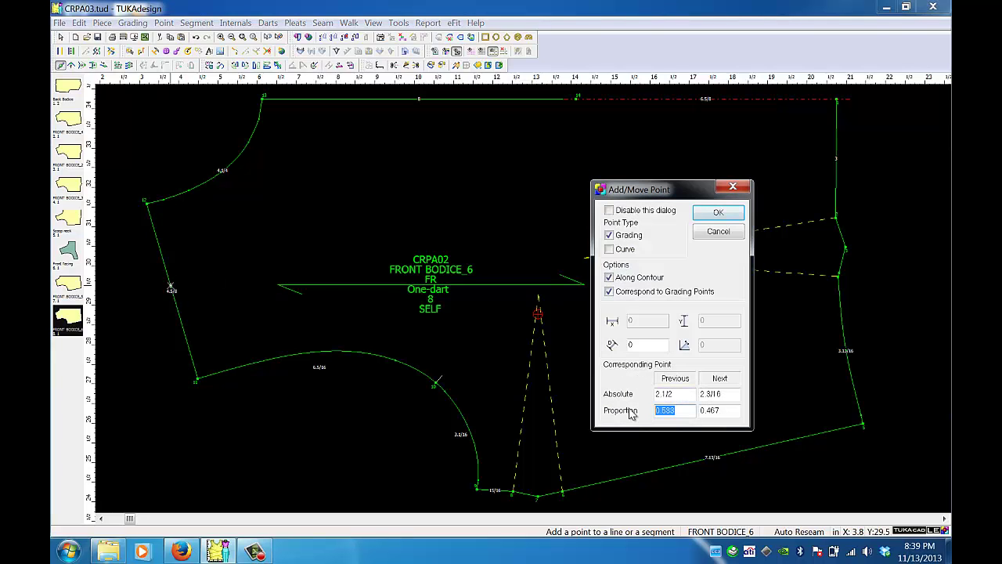
text(.5)
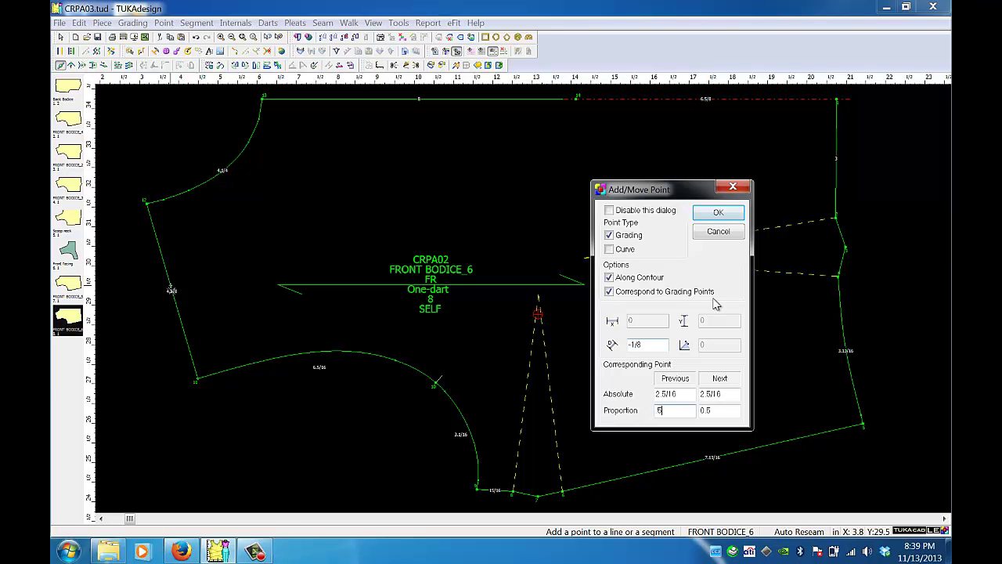
click(715, 214)
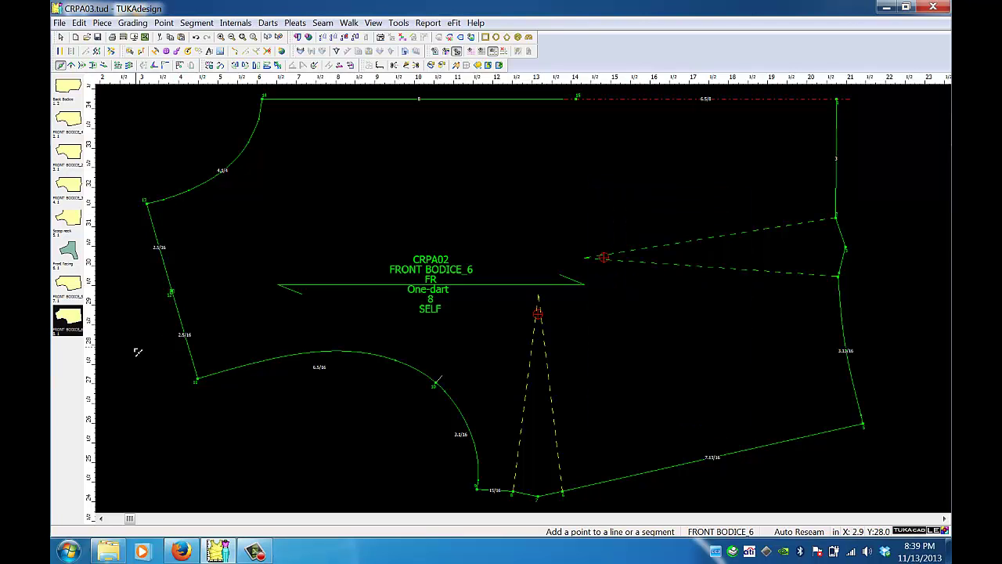
right_click(136, 349)
click(156, 357)
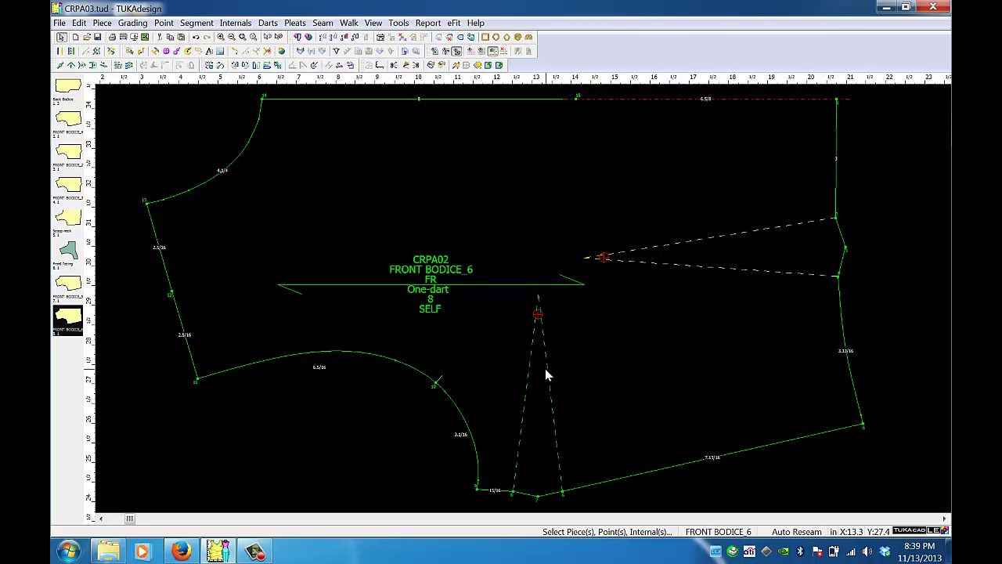
Set the depth of the dart on the side seam to 5 3/4
click(540, 307)
click(538, 298)
click(538, 298)
right_click(537, 299)
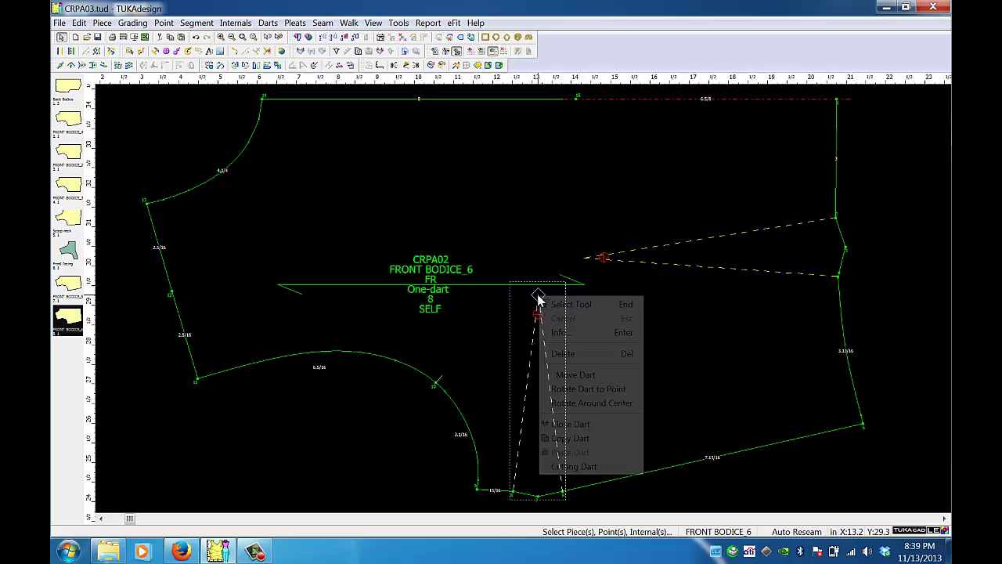
click(559, 331)
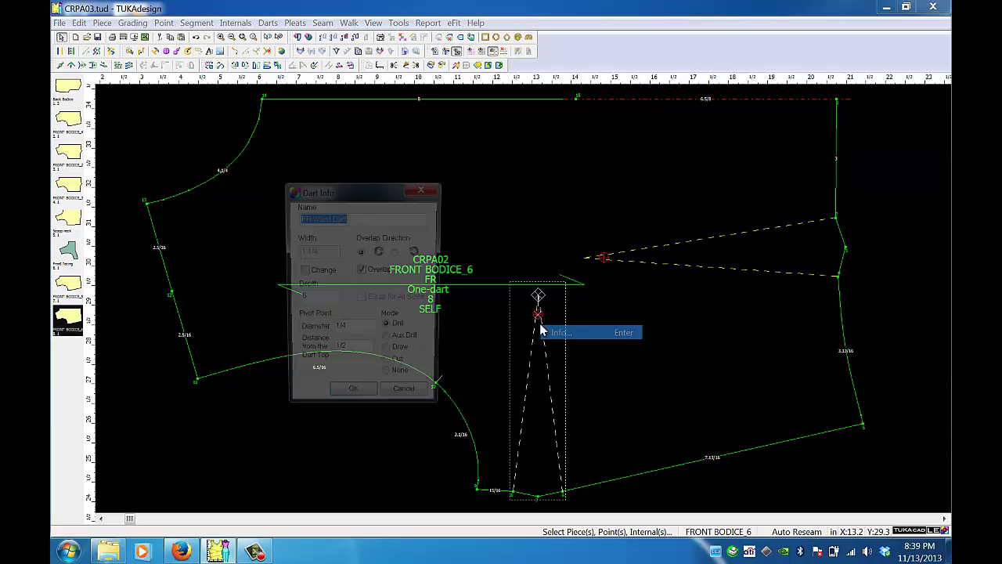
click(309, 297)
text(5 3/4)
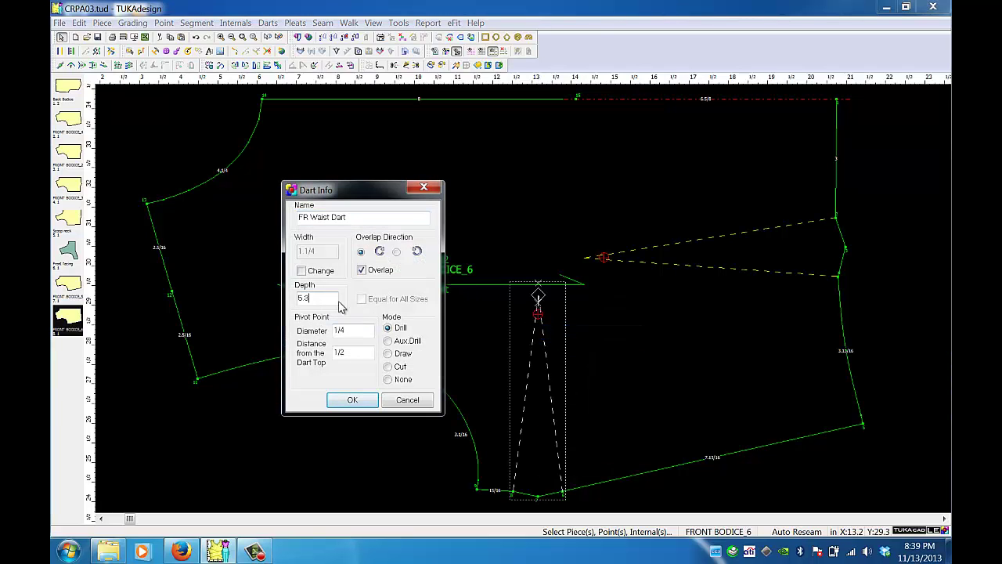
click(352, 400)
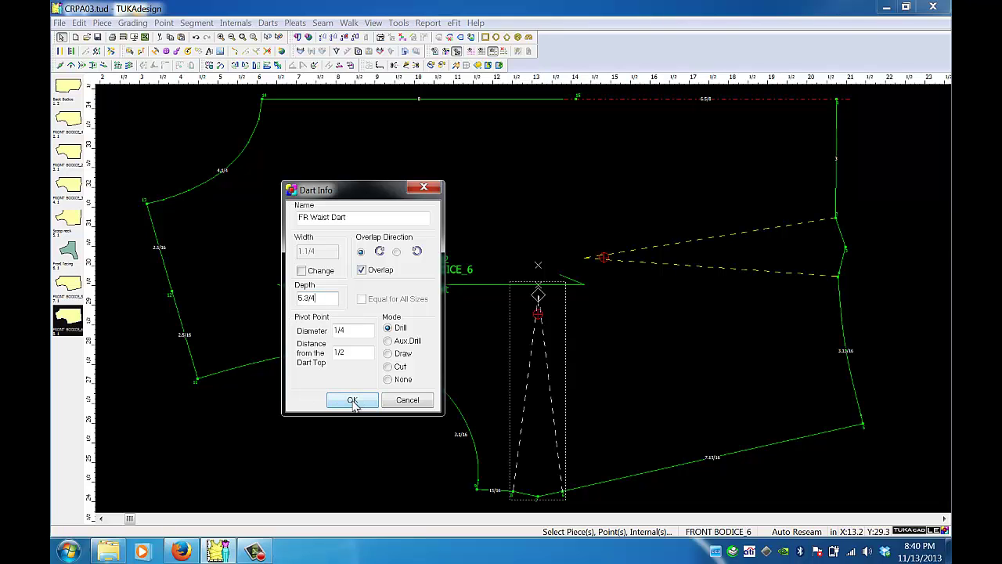
click(352, 400)
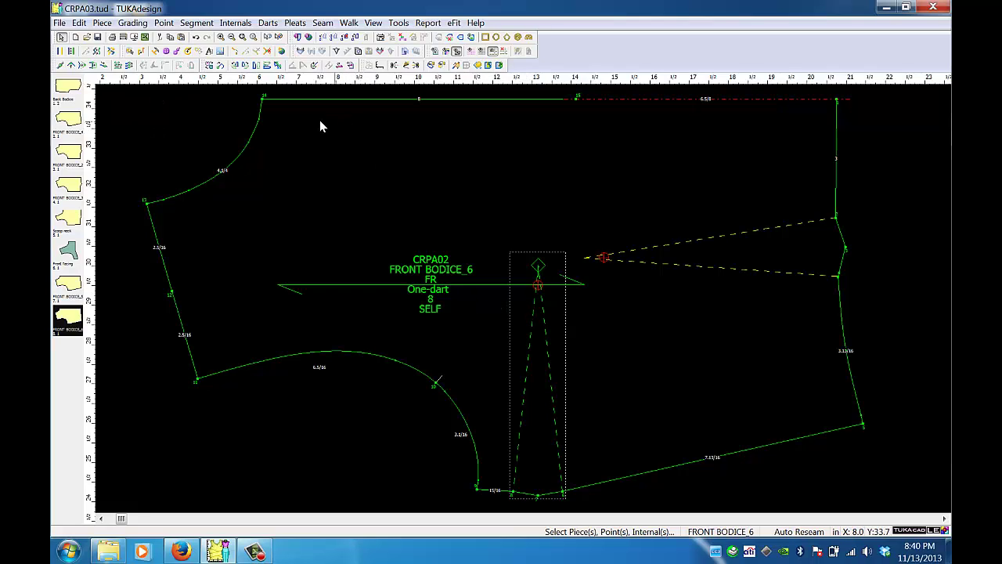
Rotate the side-seam dart around its tip to the new midpoint of the shoulder seam
click(267, 23)
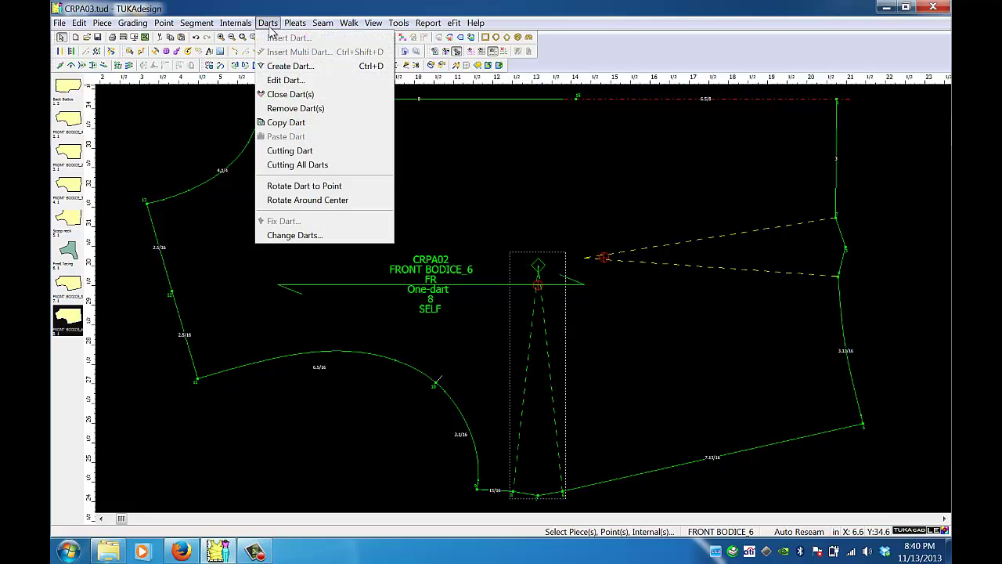
click(344, 187)
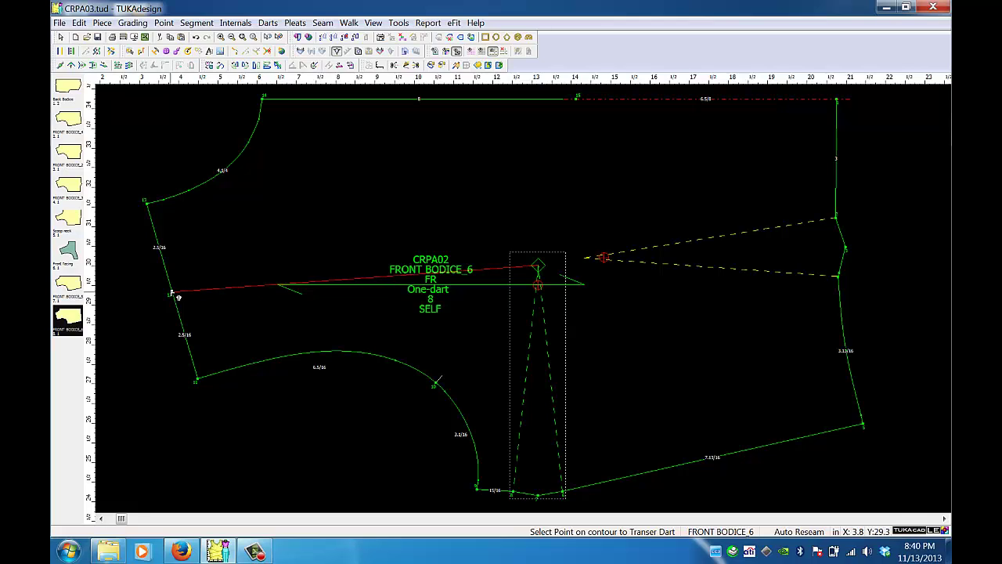
click(172, 294)
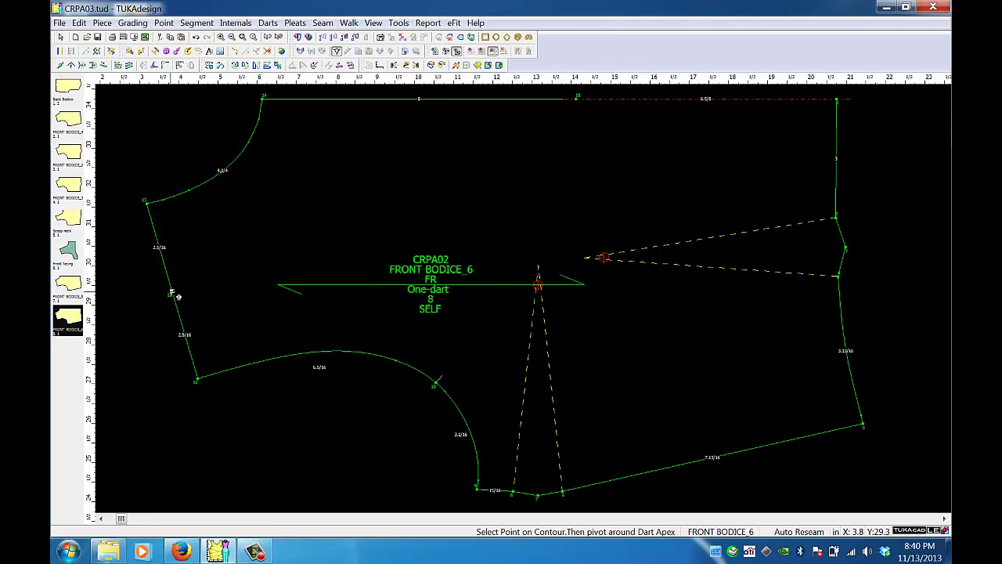
click(172, 293)
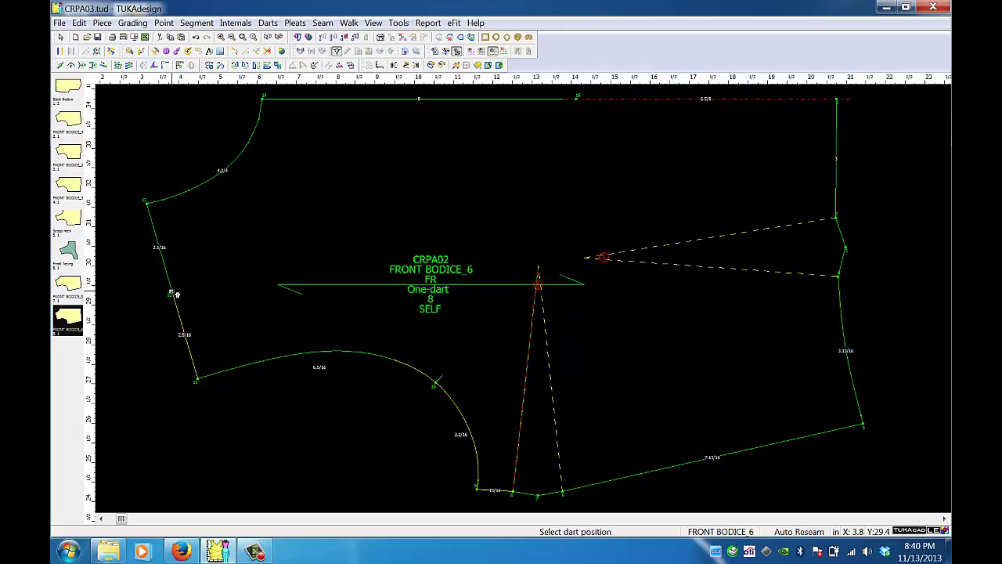
click(188, 371)
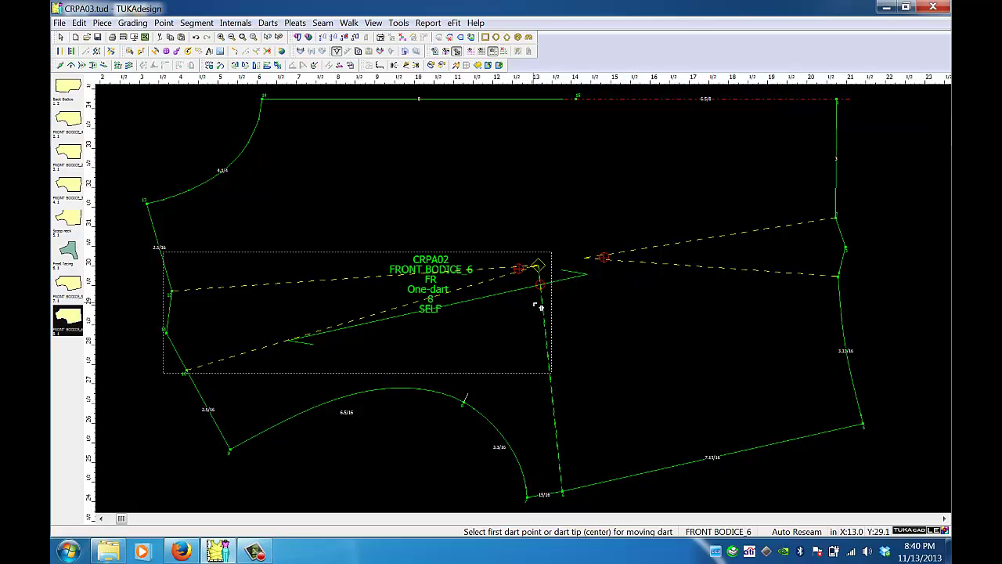
right_click(122, 180)
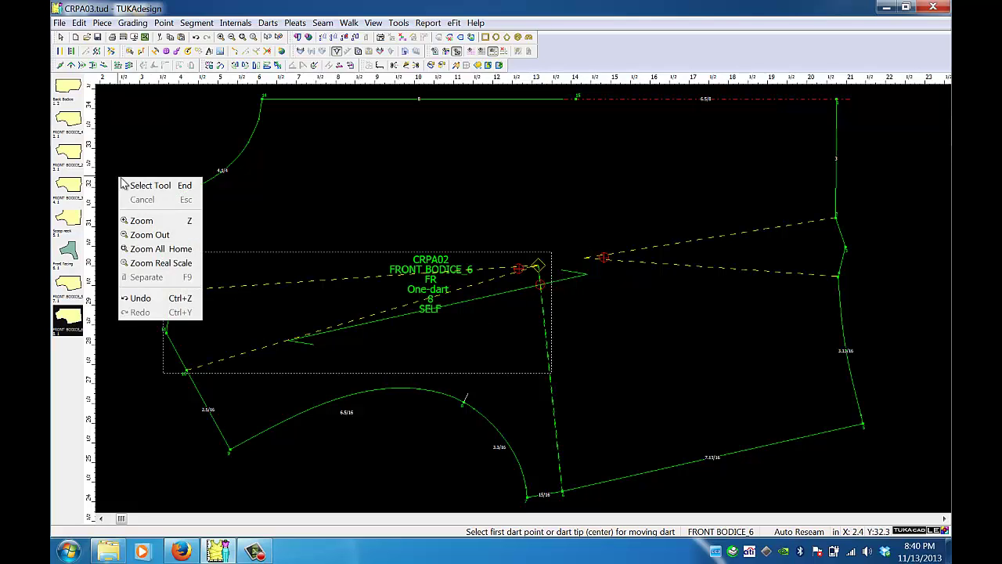
click(126, 185)
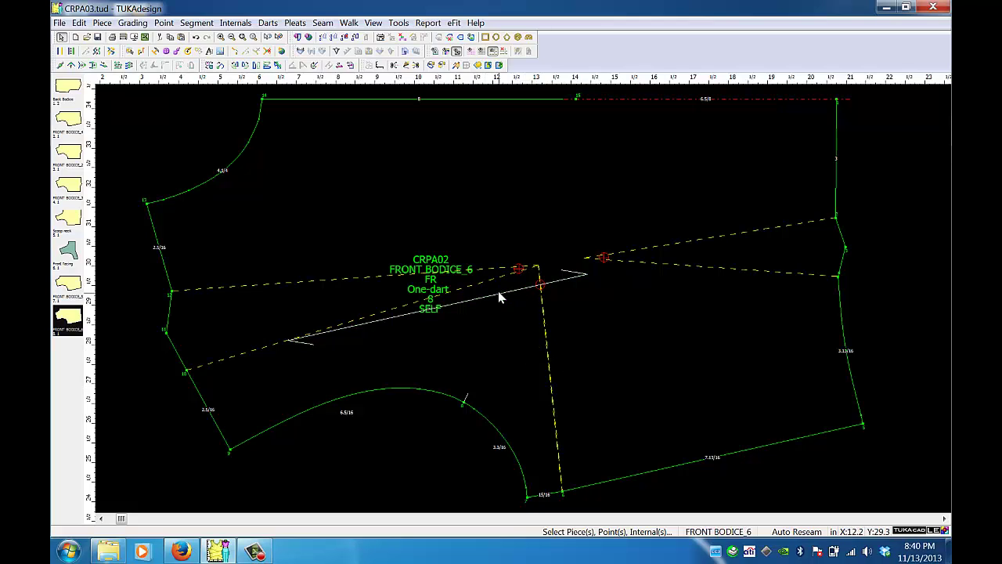
Draft an internal line from the shoulder dart's tip to the waist dart's tip, with no offsets
click(404, 65)
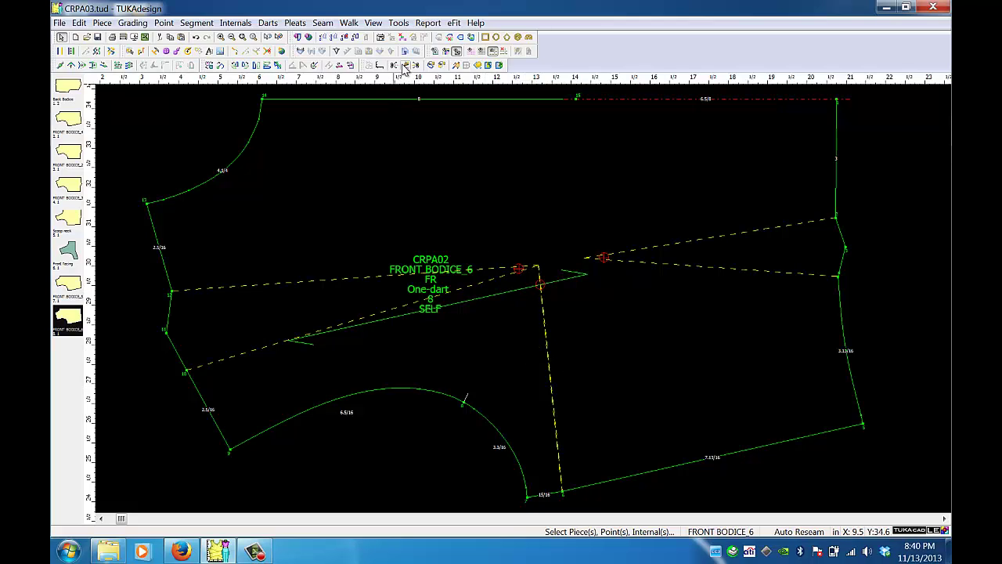
click(538, 268)
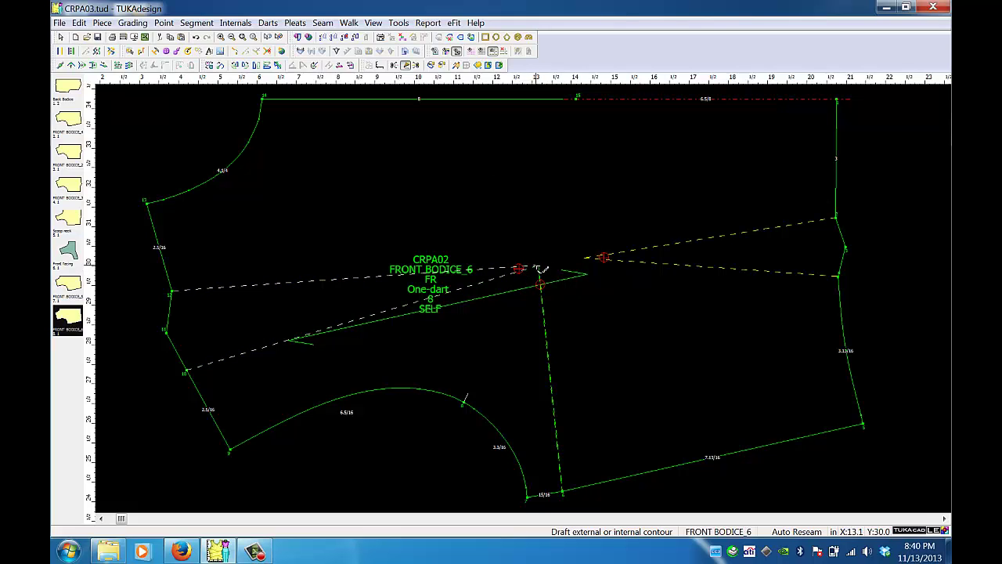
click(538, 269)
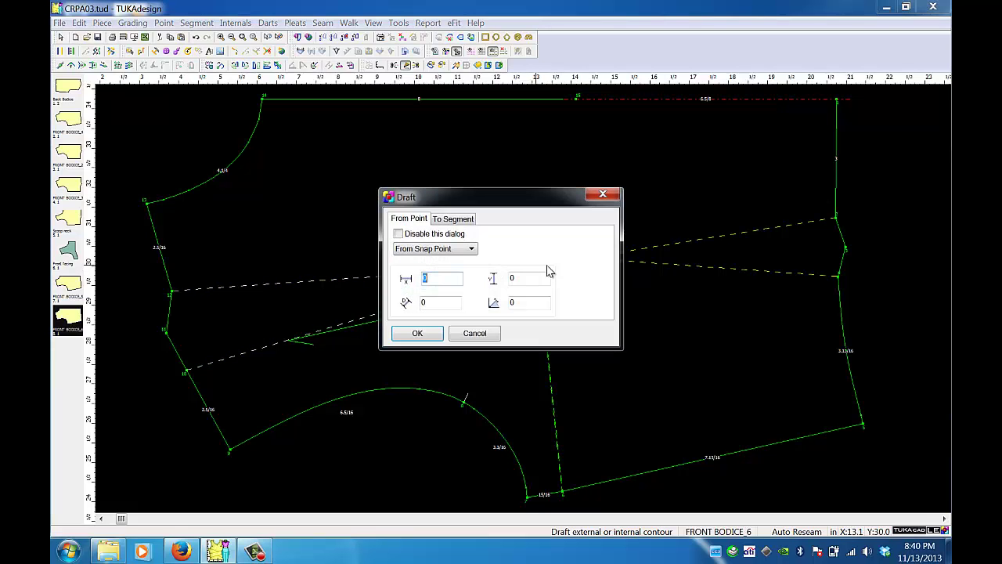
click(417, 333)
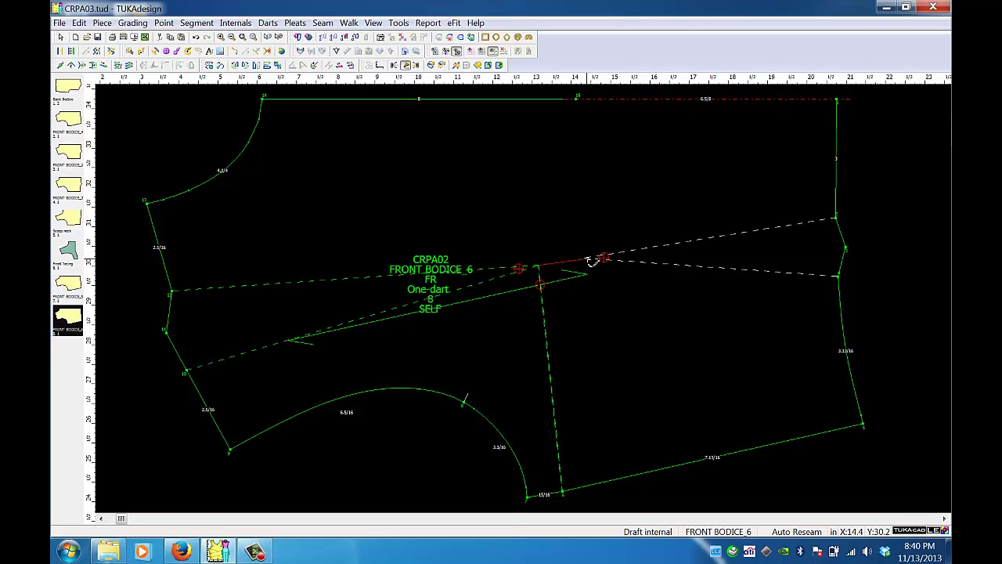
click(592, 260)
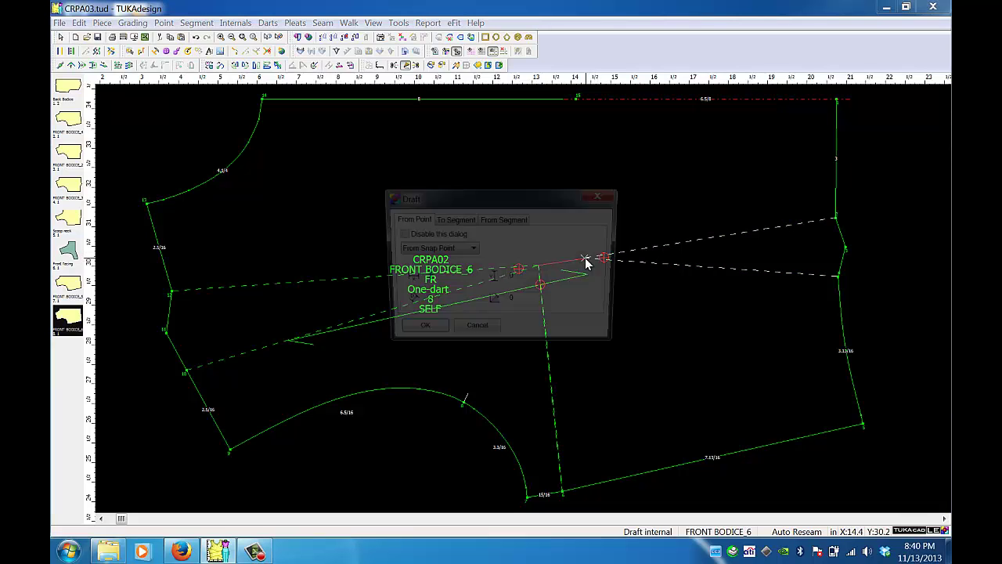
click(429, 340)
right_click(688, 210)
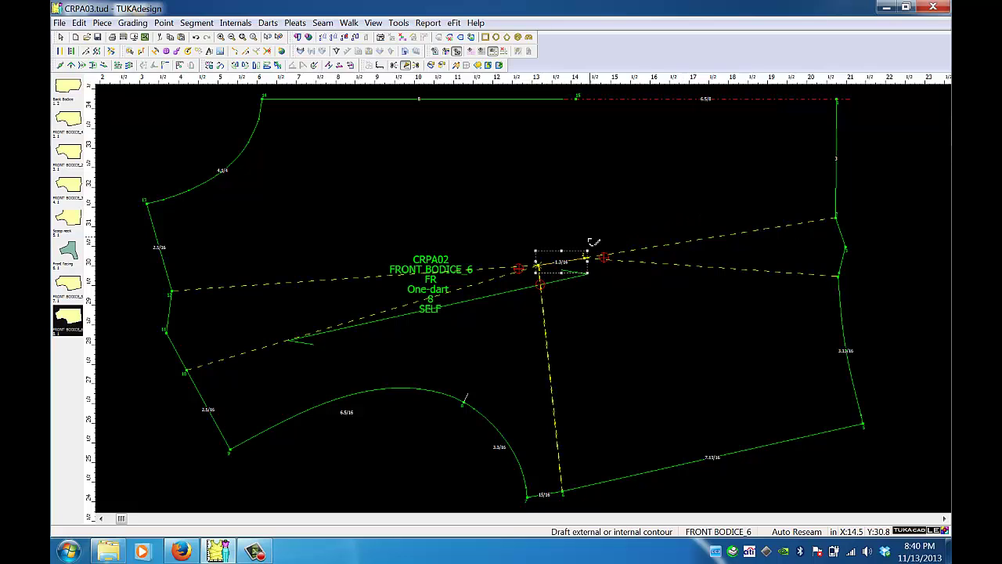
right_click(149, 135)
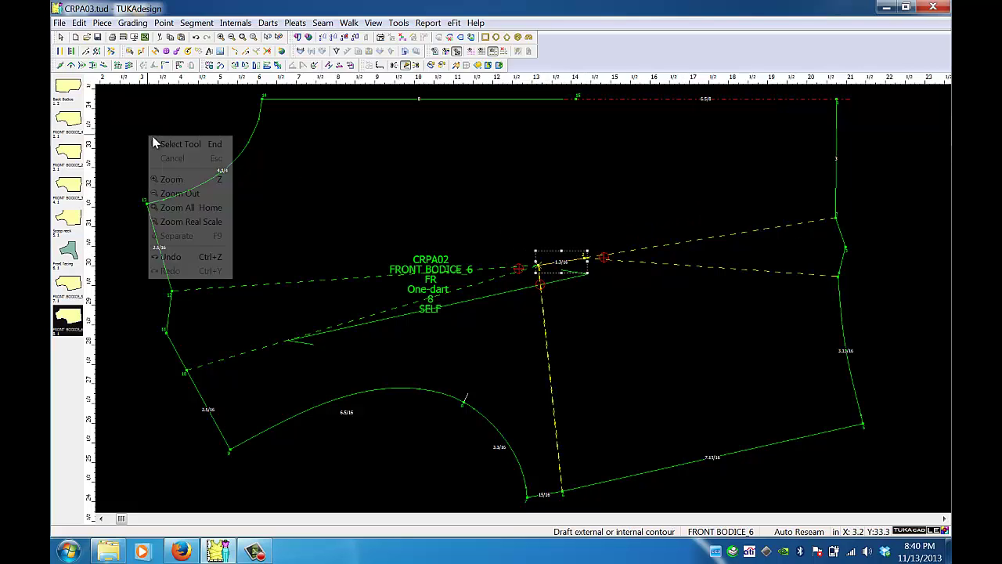
Trace a new side front piece along the lower dart legs, dart-tip line, waist, side seam, armhole and outer shoulder
click(178, 145)
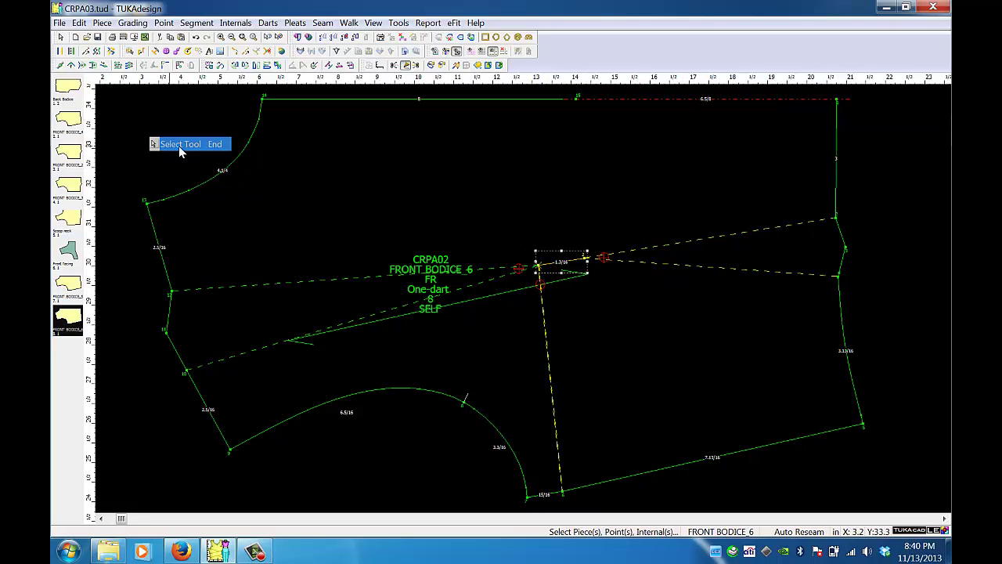
click(458, 68)
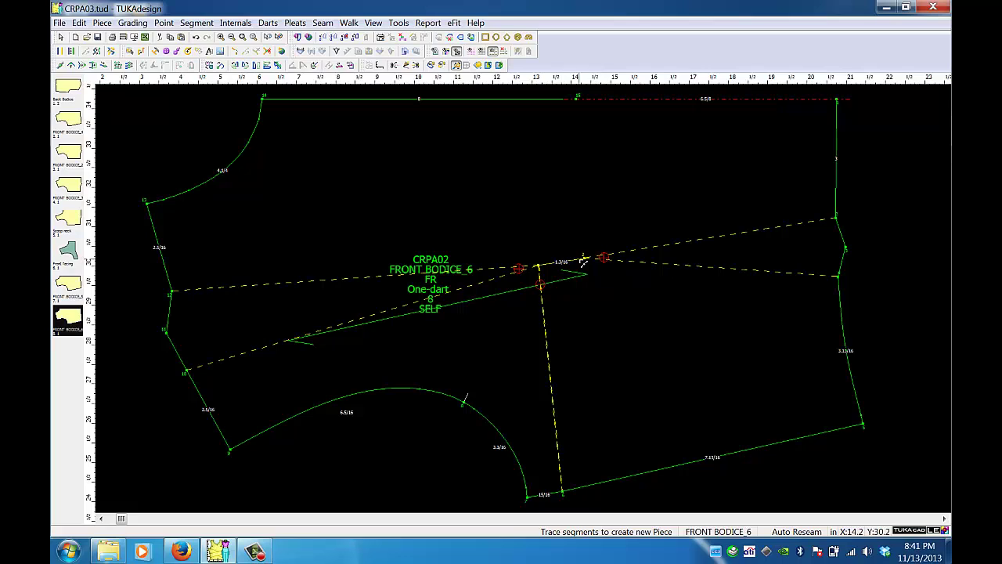
click(655, 267)
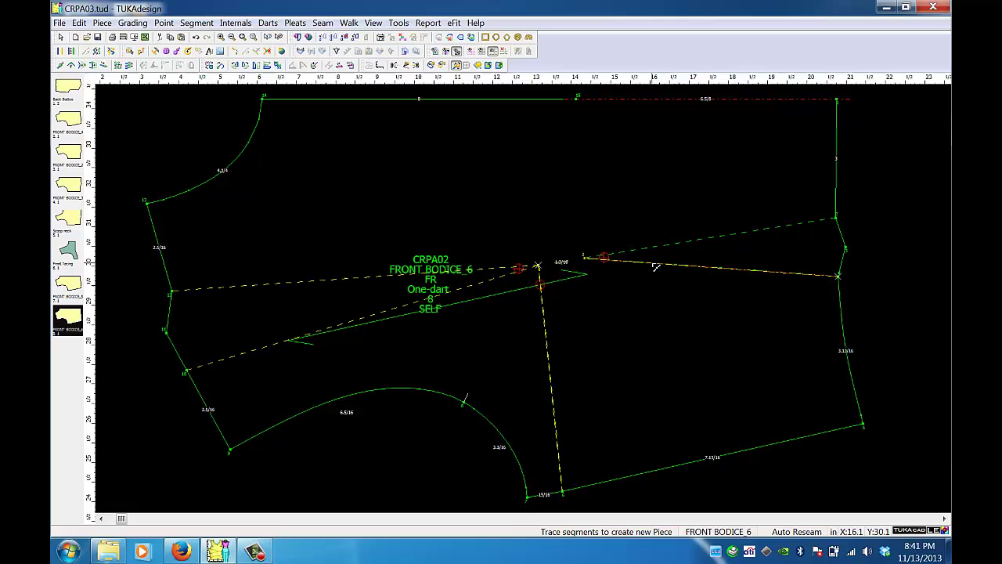
click(846, 321)
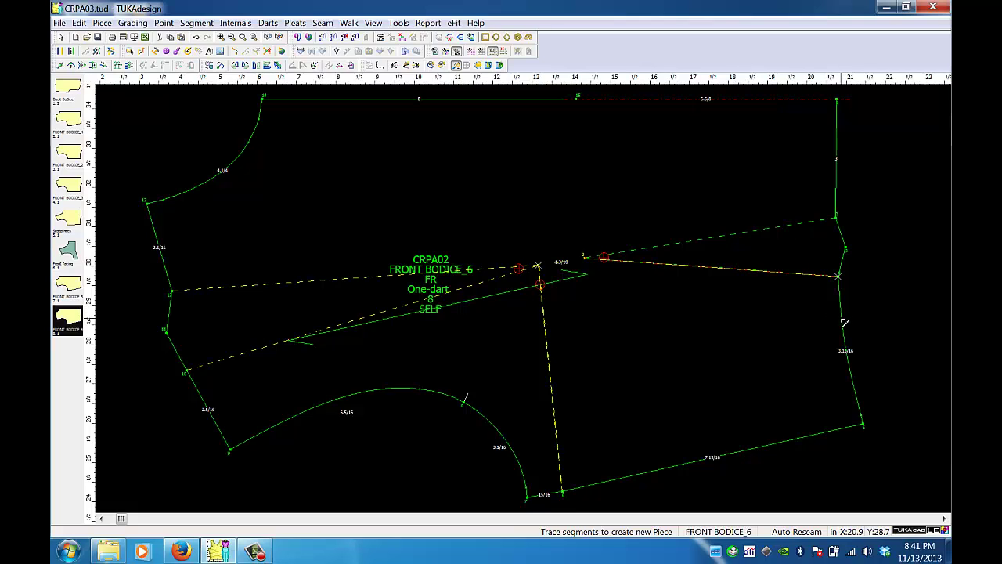
click(818, 437)
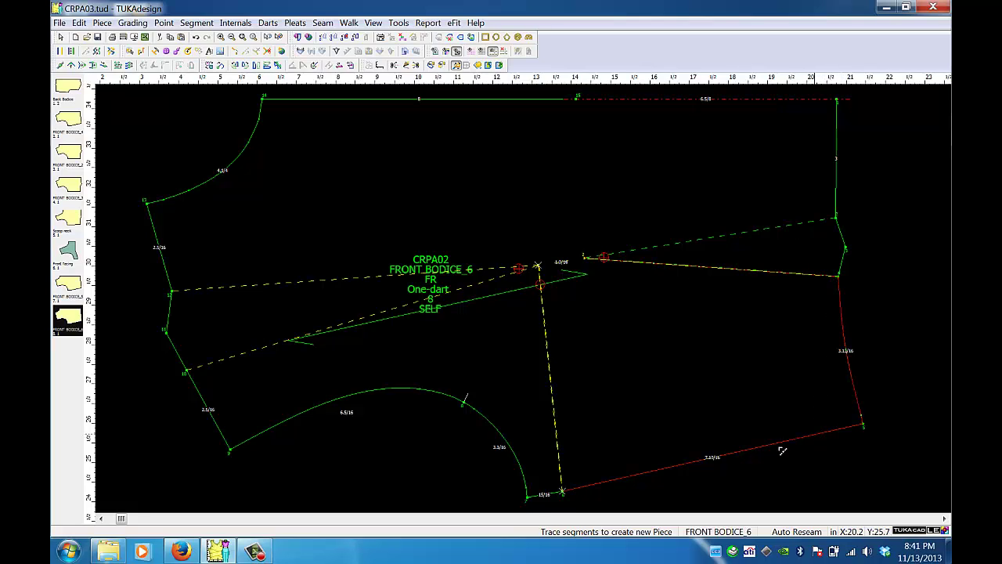
click(550, 495)
click(457, 400)
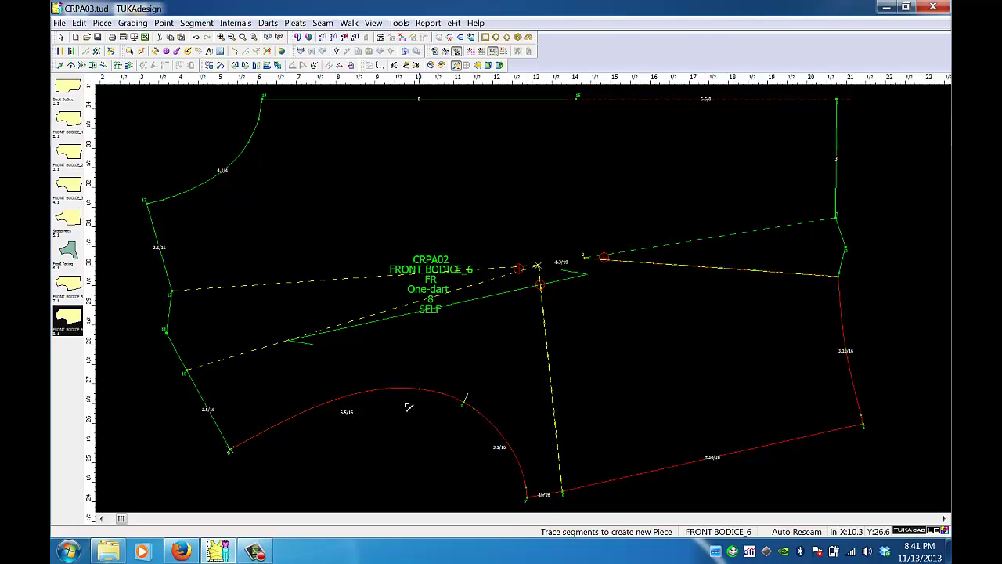
click(222, 431)
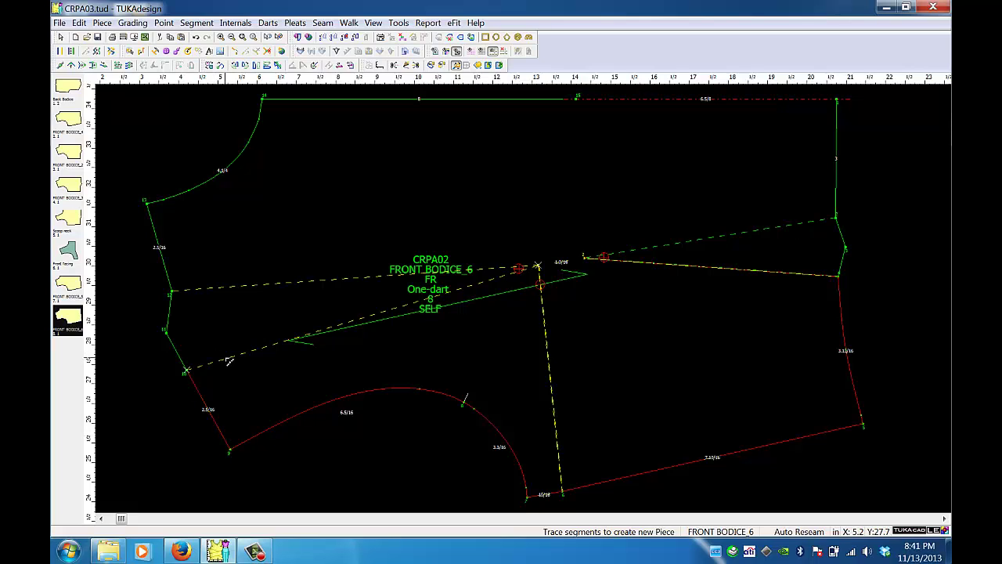
click(226, 358)
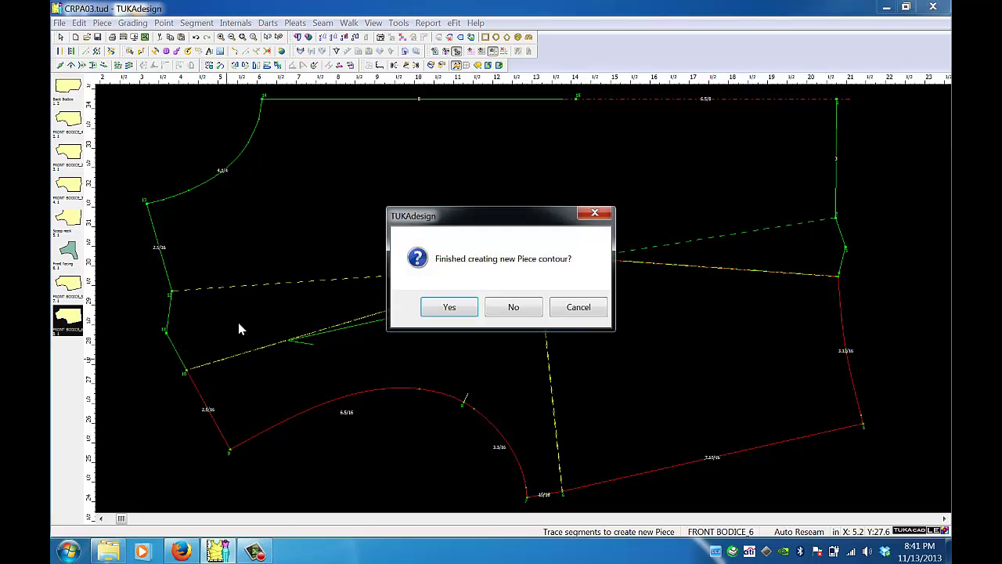
click(451, 306)
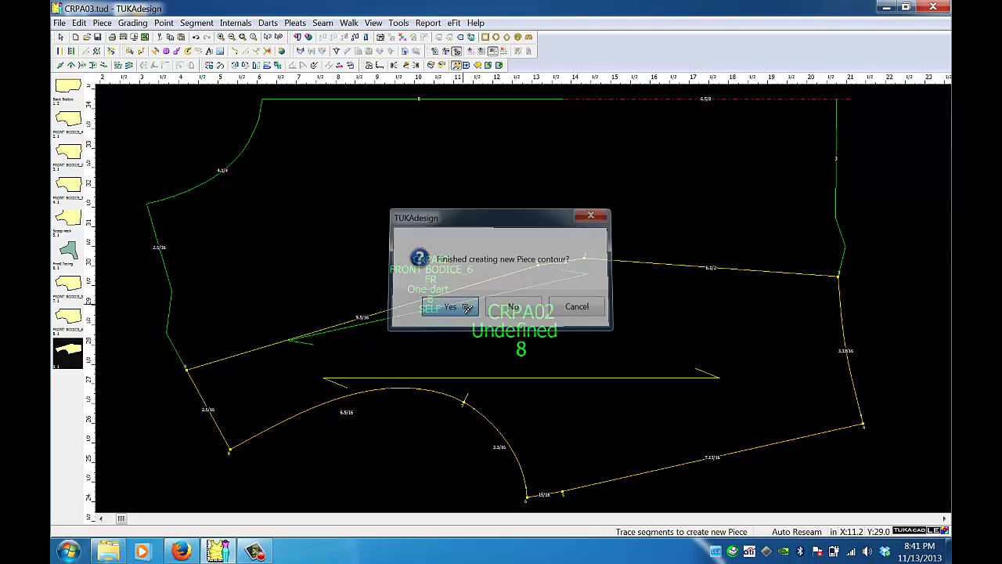
Move the traced side front piece below the original front bodice
right_click(895, 248)
click(891, 255)
drag(725, 322, 750, 444)
Trace a new center front piece along the neckline, center front, waist, upper dart legs, dart-tip line and inner shoulder
click(532, 229)
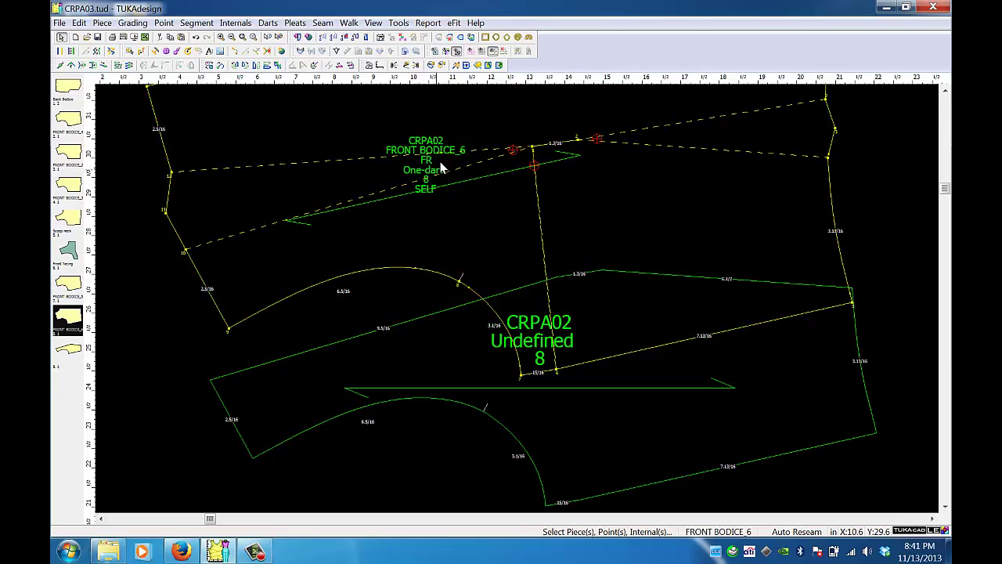
click(253, 38)
drag(404, 148, 450, 196)
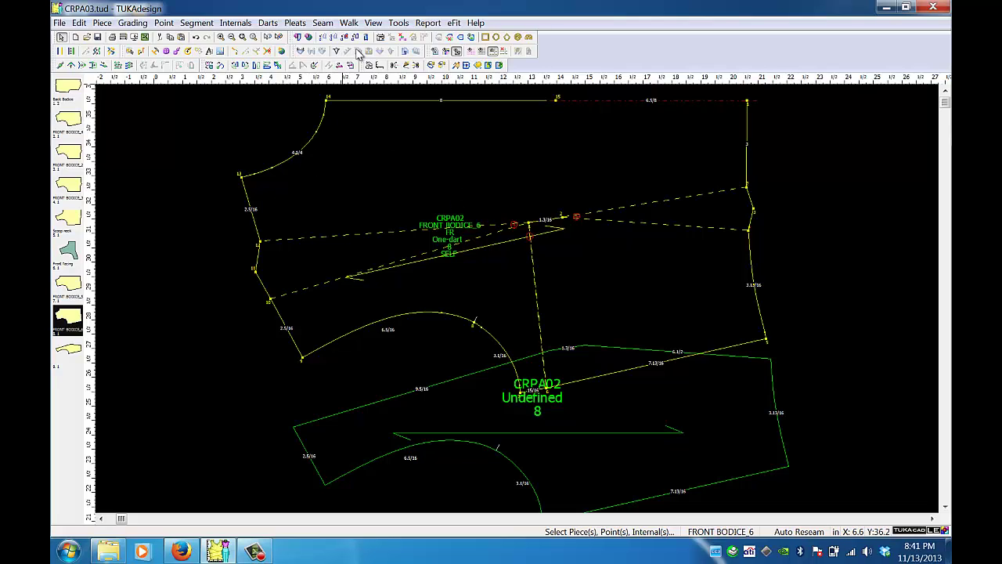
click(456, 66)
click(298, 156)
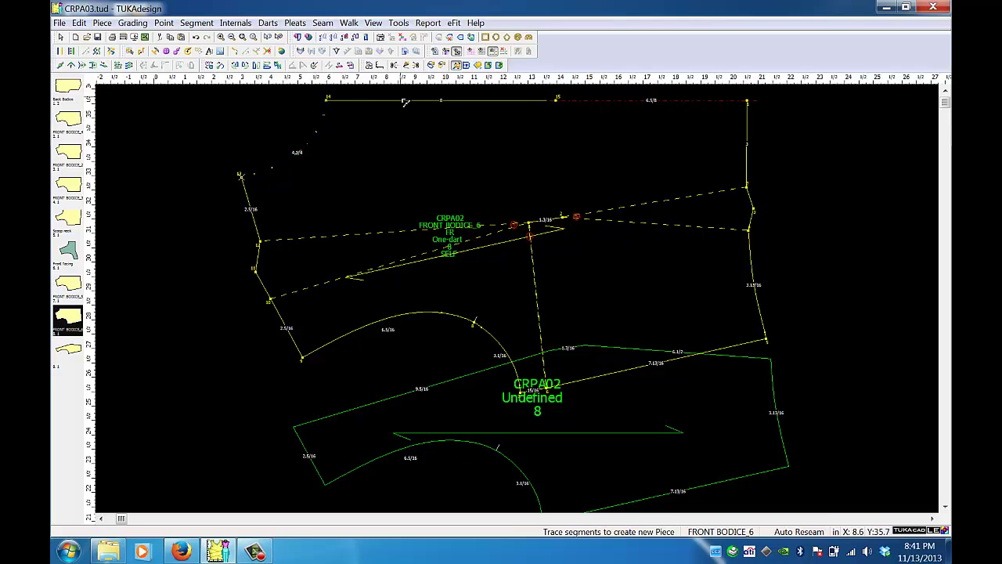
click(405, 102)
click(590, 103)
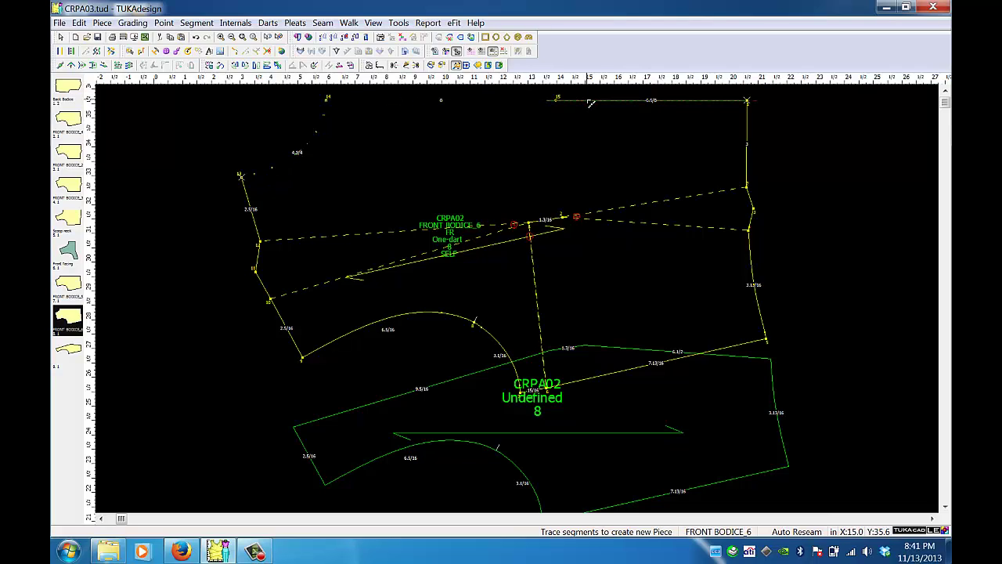
click(747, 145)
click(712, 194)
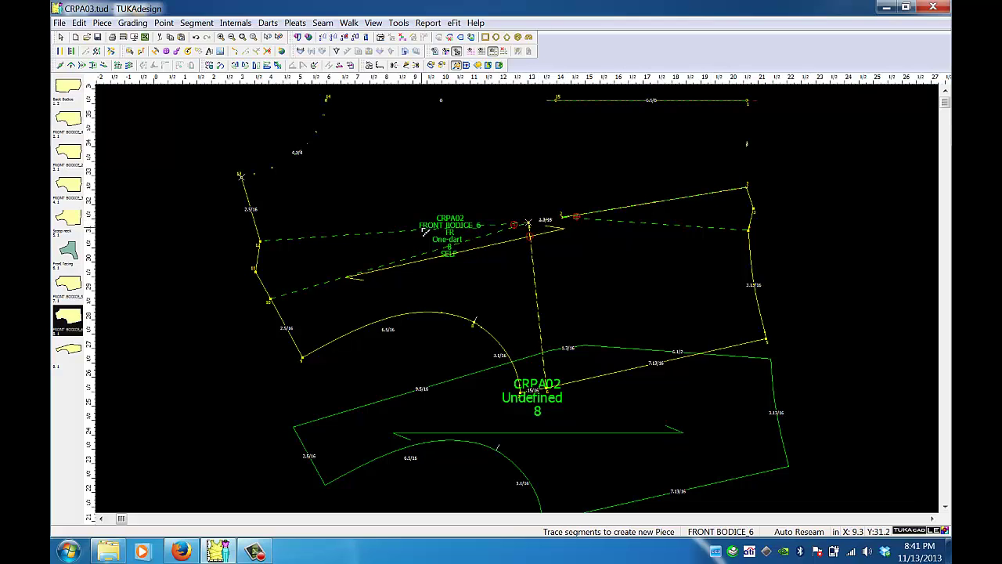
click(401, 235)
click(258, 227)
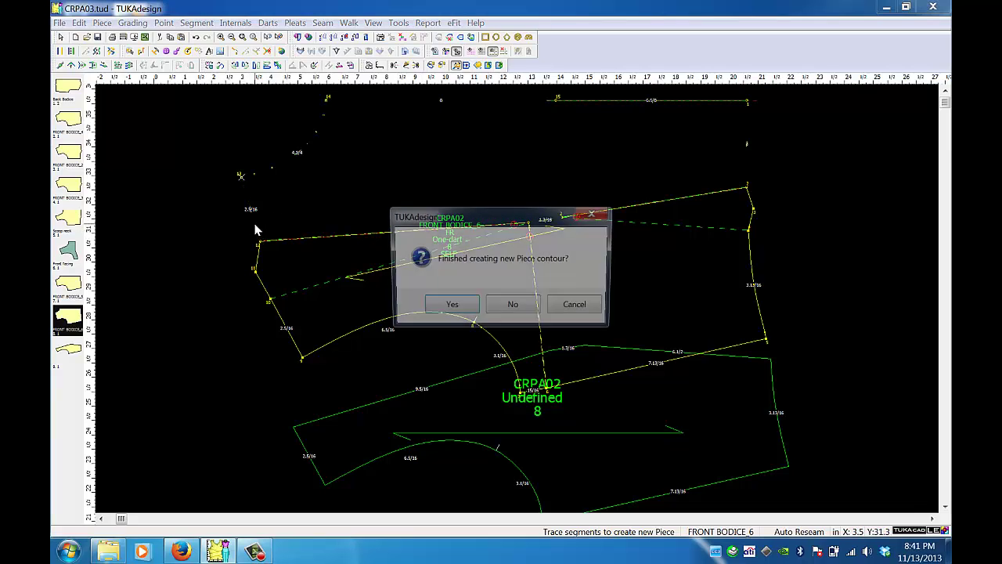
click(449, 306)
right_click(148, 155)
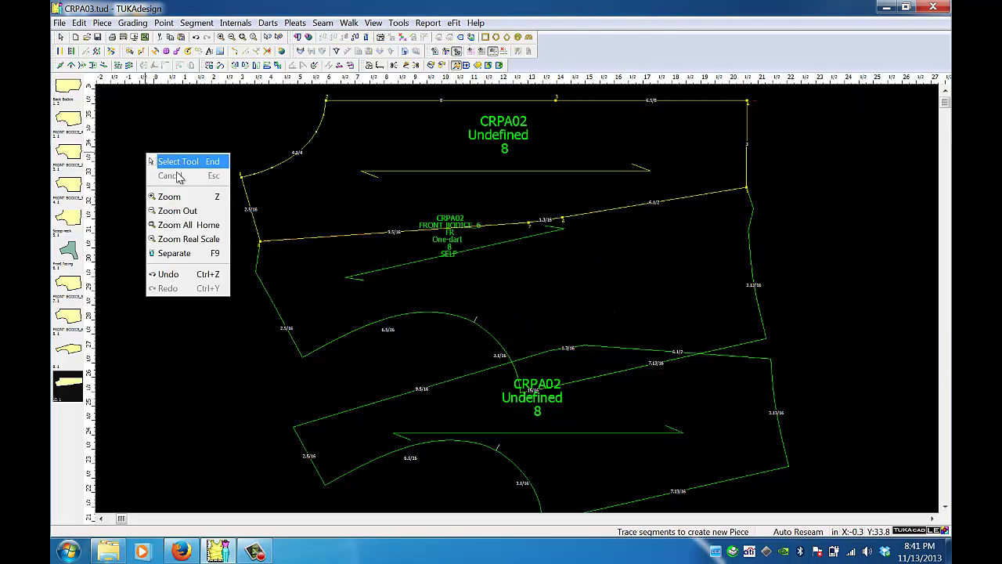
click(179, 162)
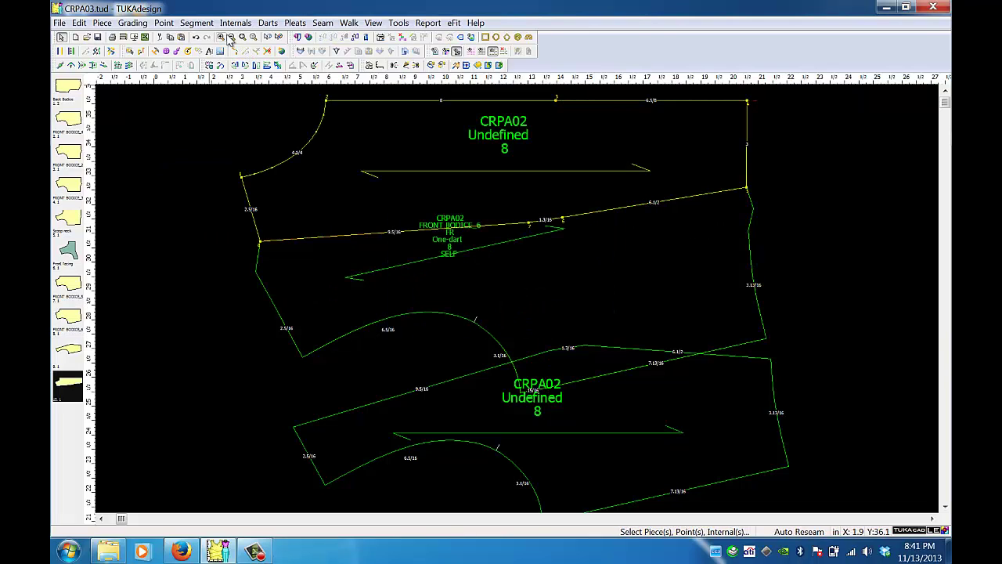
Move the center front and side front pieces clear of the original bodice, with the center piece above the side piece
click(232, 39)
click(232, 39)
drag(447, 239, 738, 202)
click(602, 343)
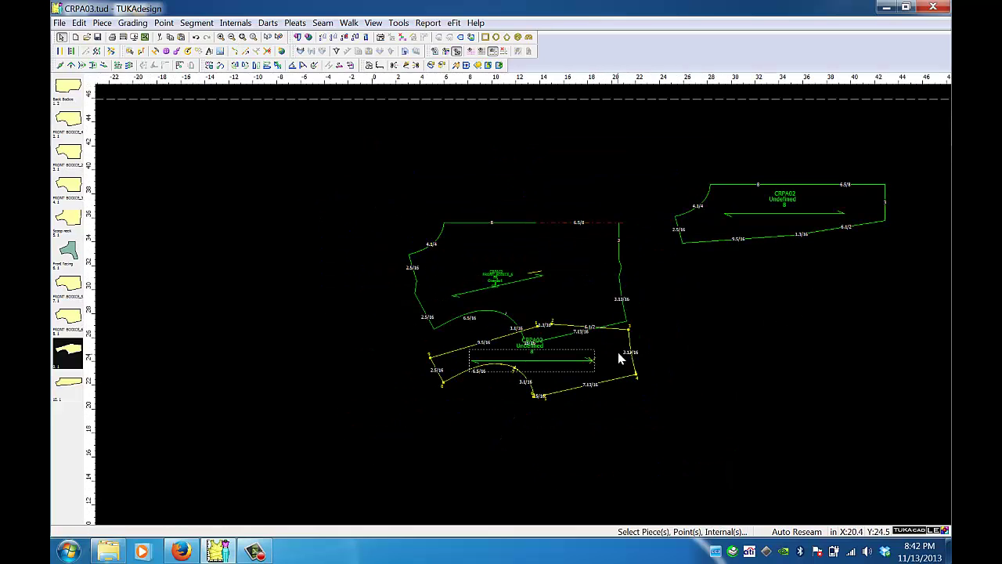
drag(617, 352, 867, 269)
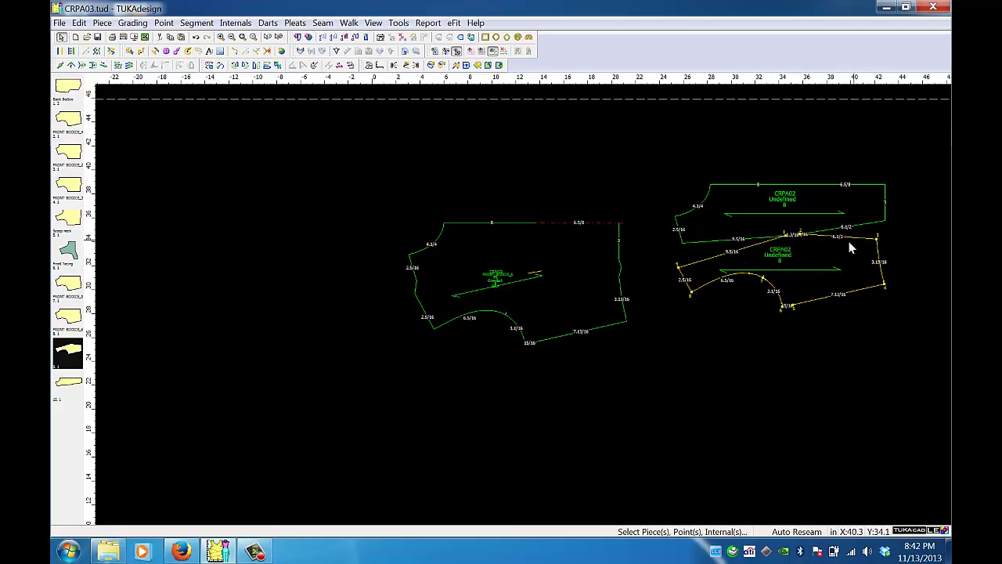
Delete the original FRONT BODICE_6 piece
click(466, 279)
right_click(499, 244)
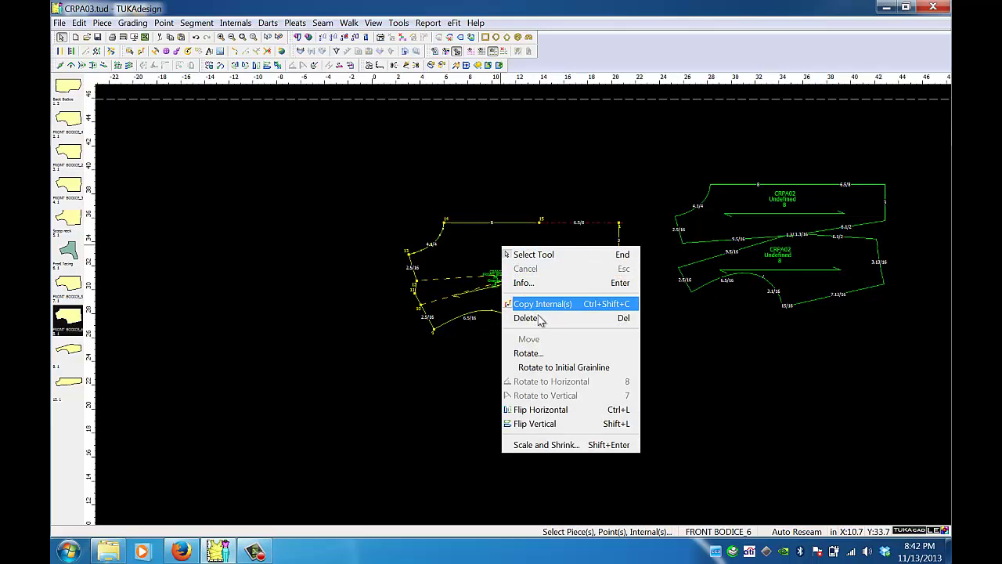
click(539, 318)
click(557, 311)
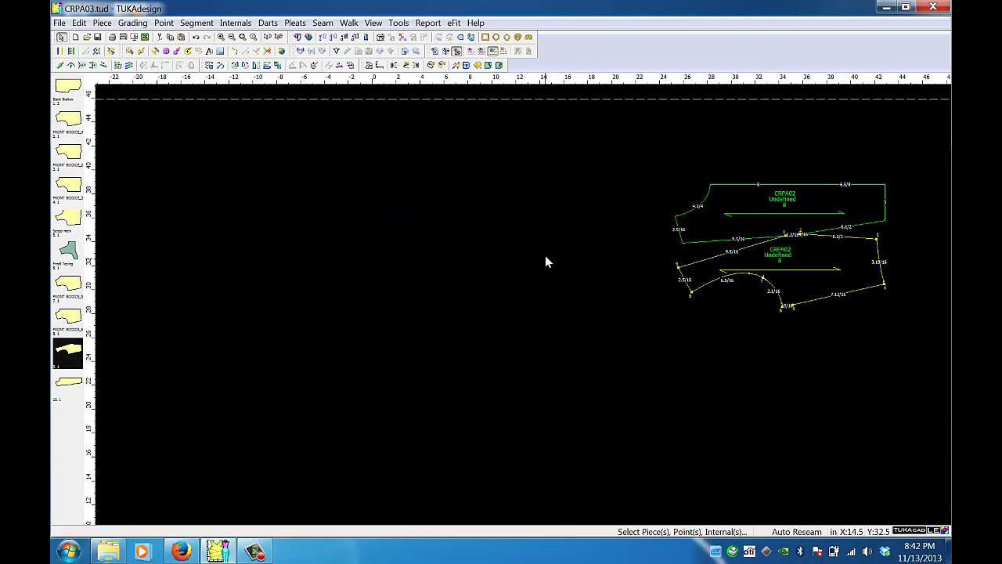
Place a vertical guide line at about X 35.2 and align the side front's side-seam point near the underarm with it
click(242, 36)
drag(589, 342, 592, 366)
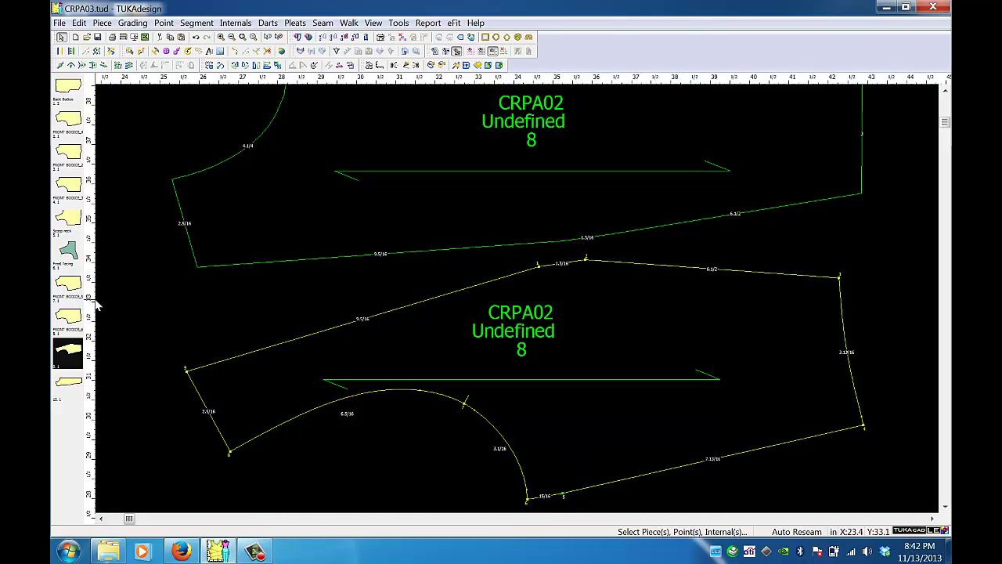
drag(90, 286, 562, 311)
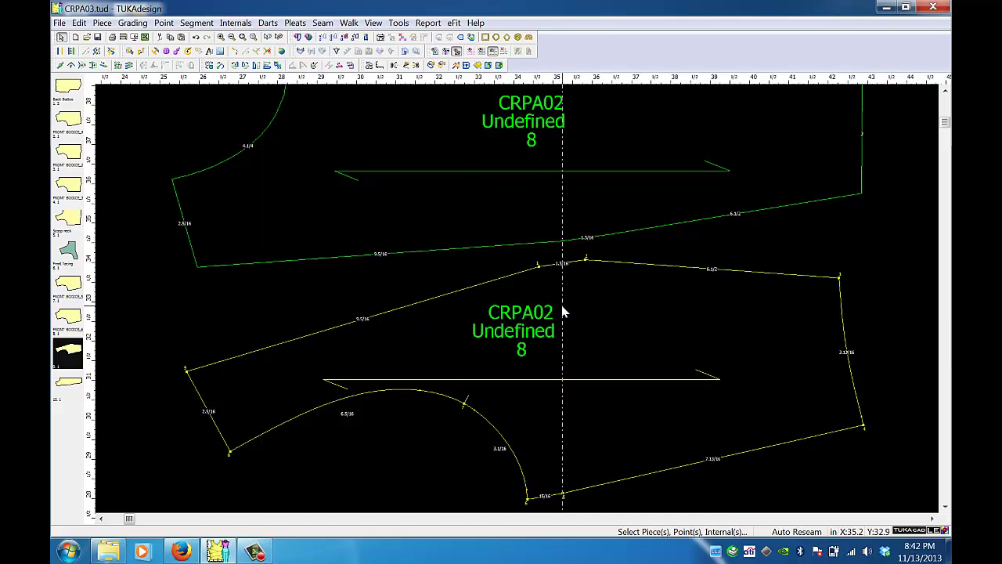
drag(562, 306, 564, 306)
drag(563, 469, 588, 468)
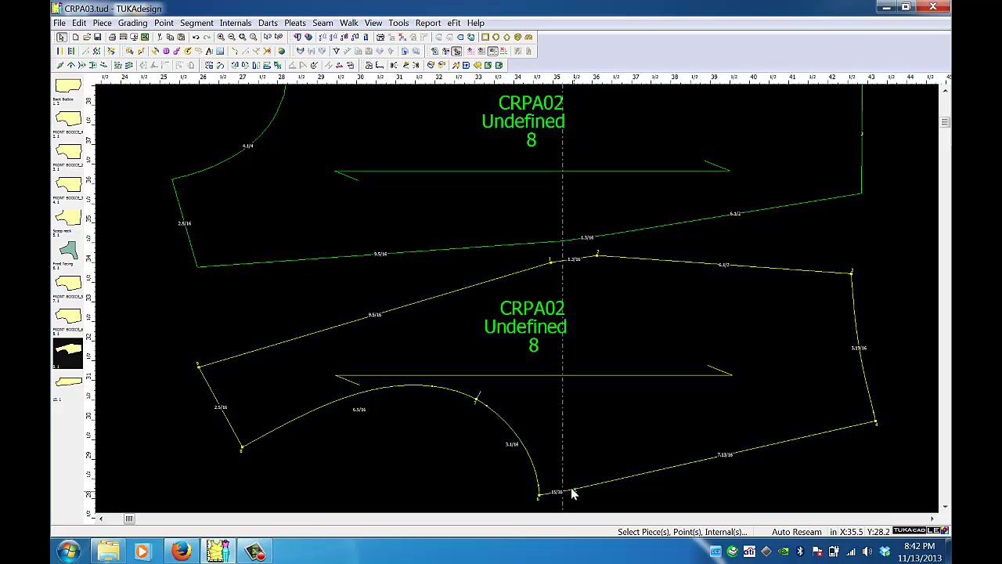
drag(596, 468, 612, 472)
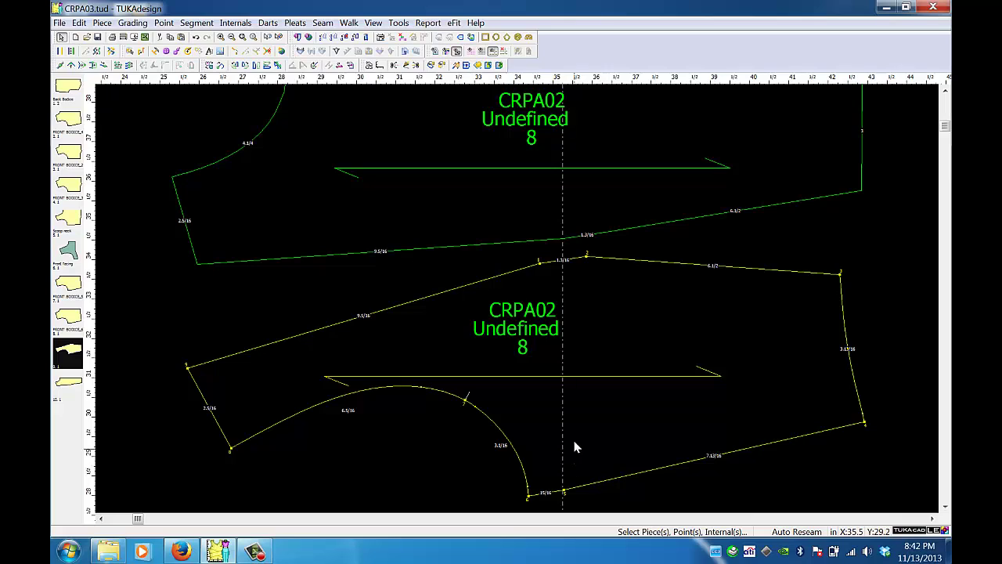
right_click(540, 263)
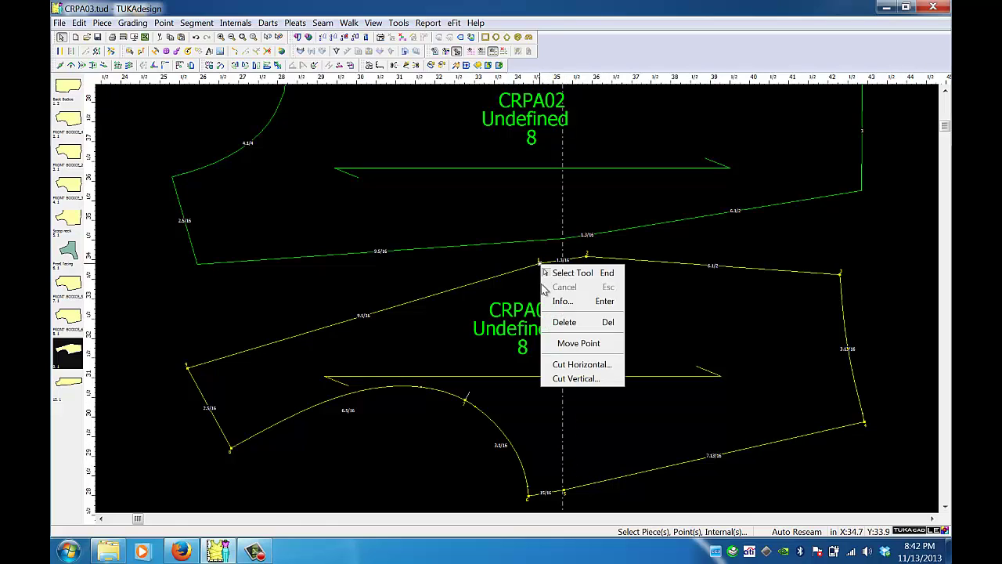
click(560, 322)
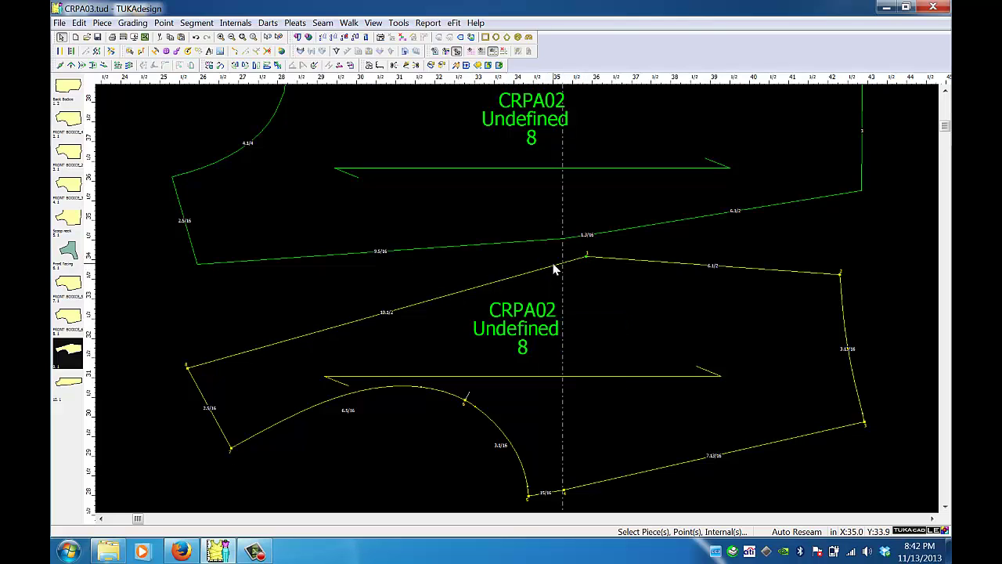
key(ctrl+z)
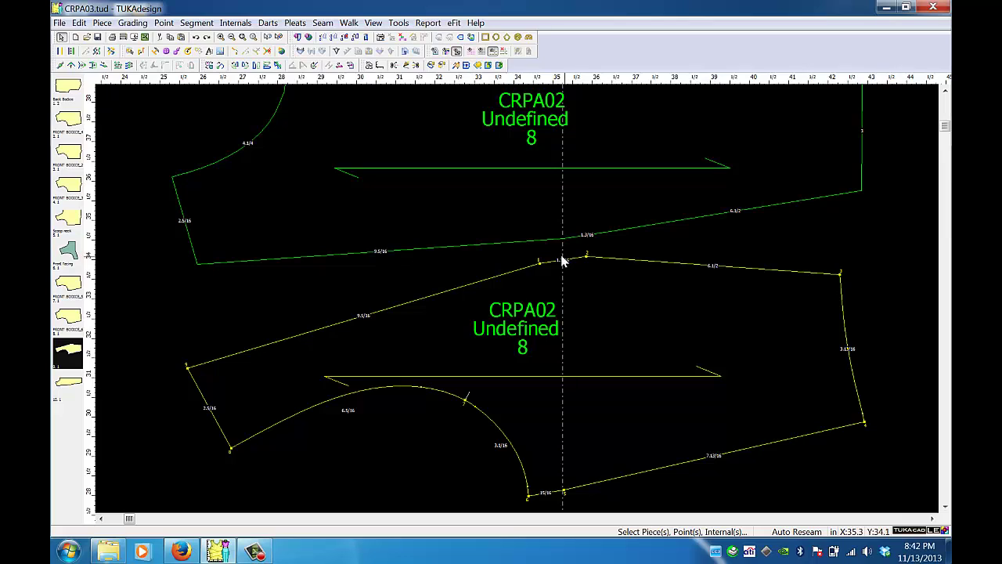
Add a grading point where the vertical guide line crosses the short segment between the side front's former dart tips
click(61, 65)
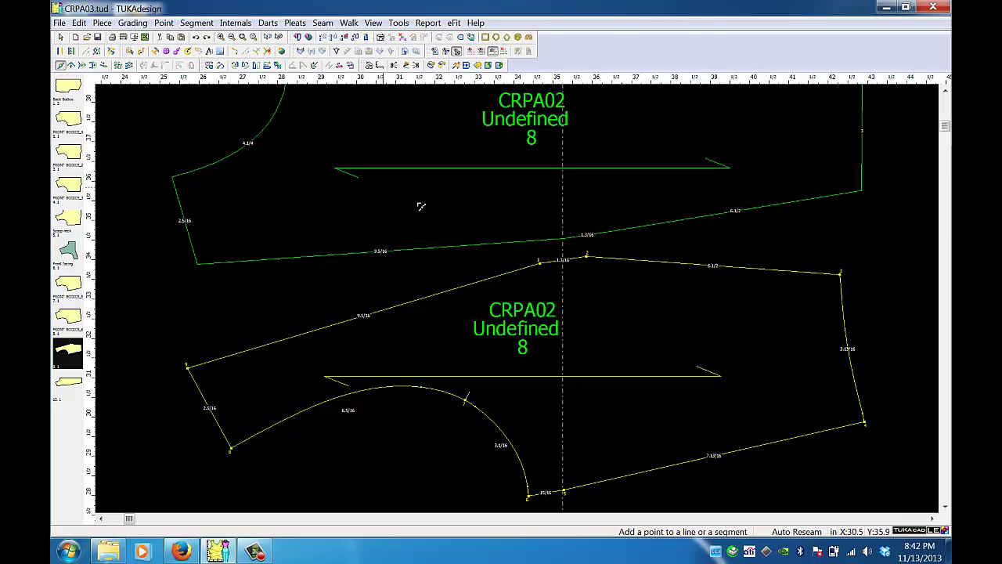
click(564, 262)
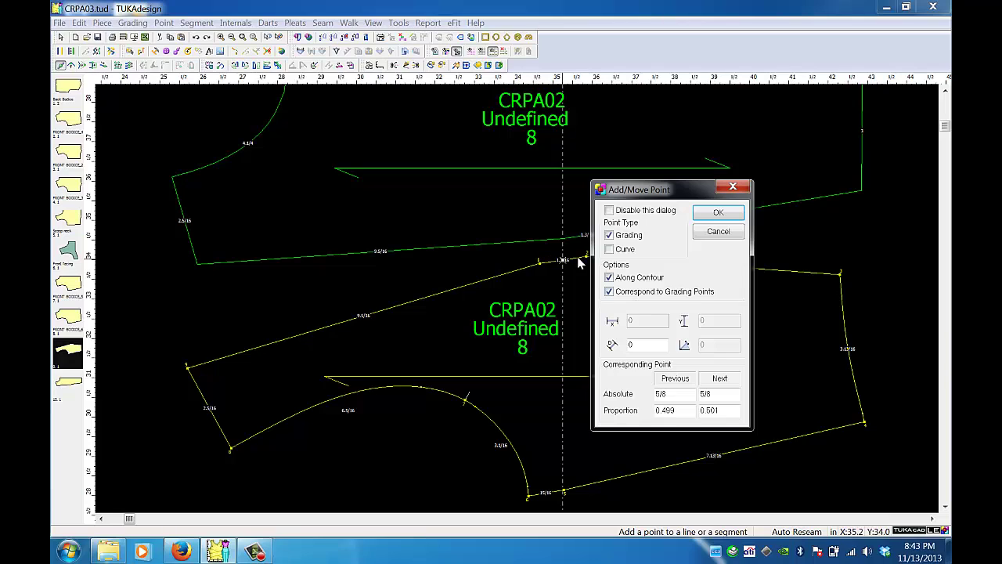
click(714, 215)
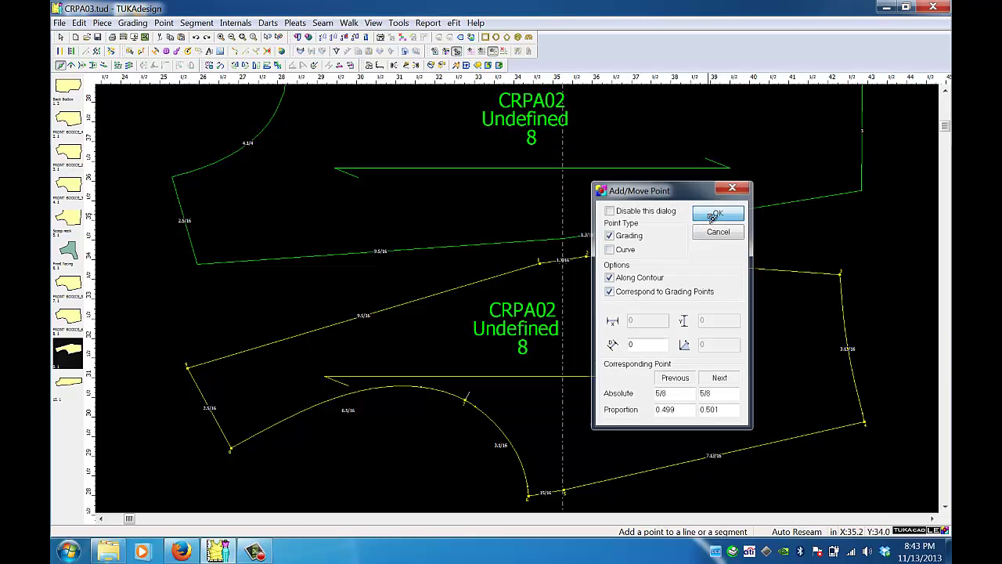
right_click(728, 238)
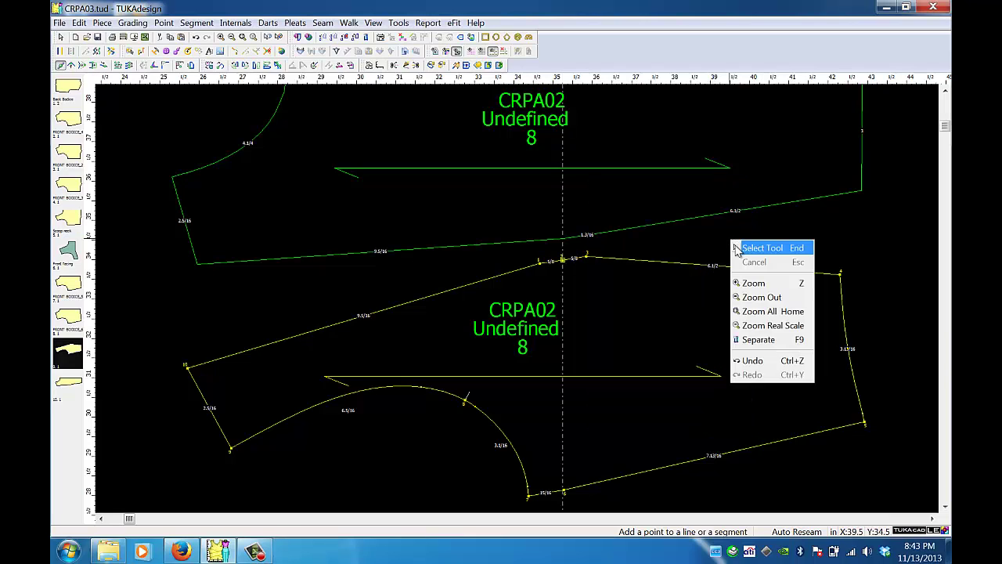
click(752, 247)
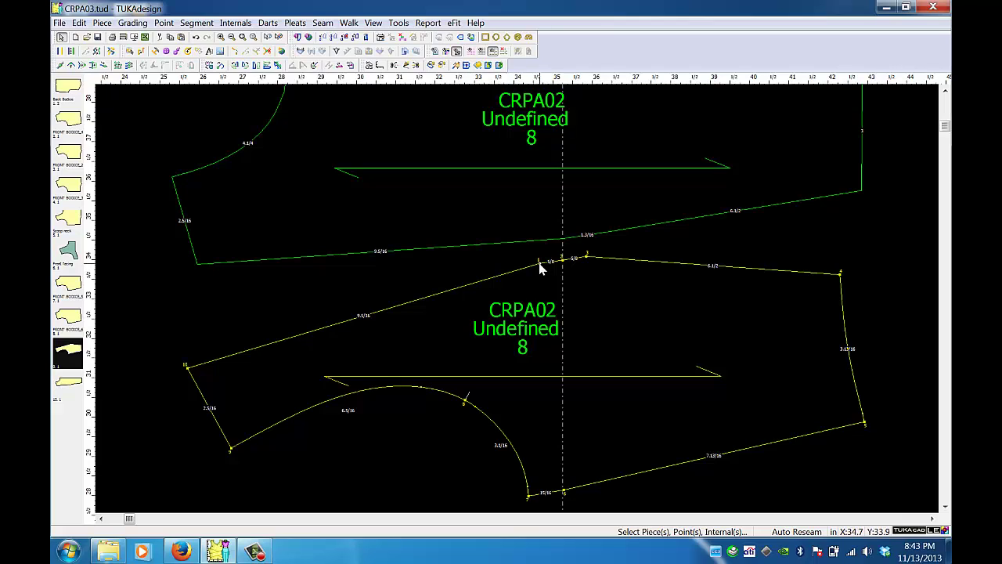
Move the side front's shoulder-side former dart-tip point a distance of 2 inches along the princess seam toward the shoulder
click(539, 264)
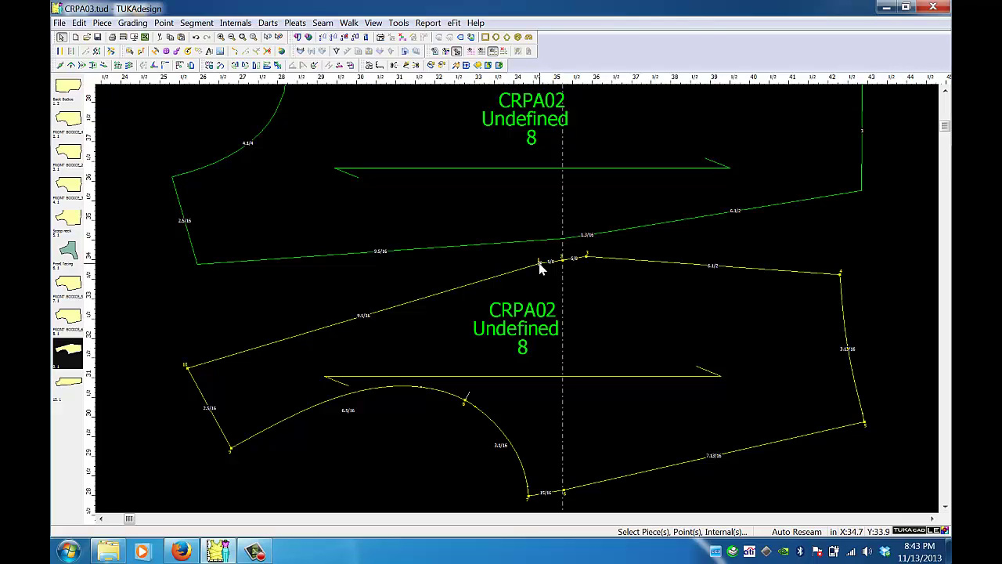
click(70, 66)
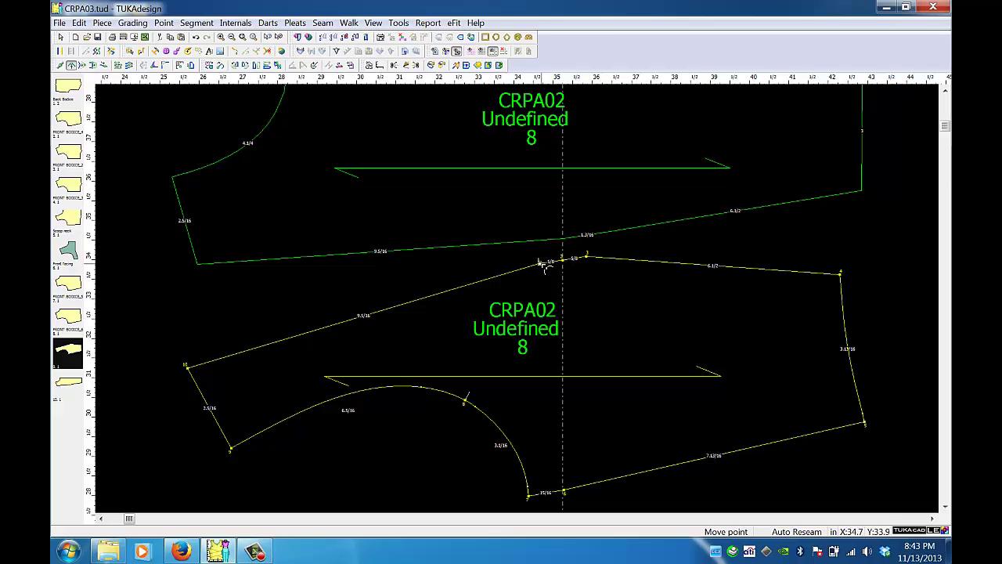
click(518, 268)
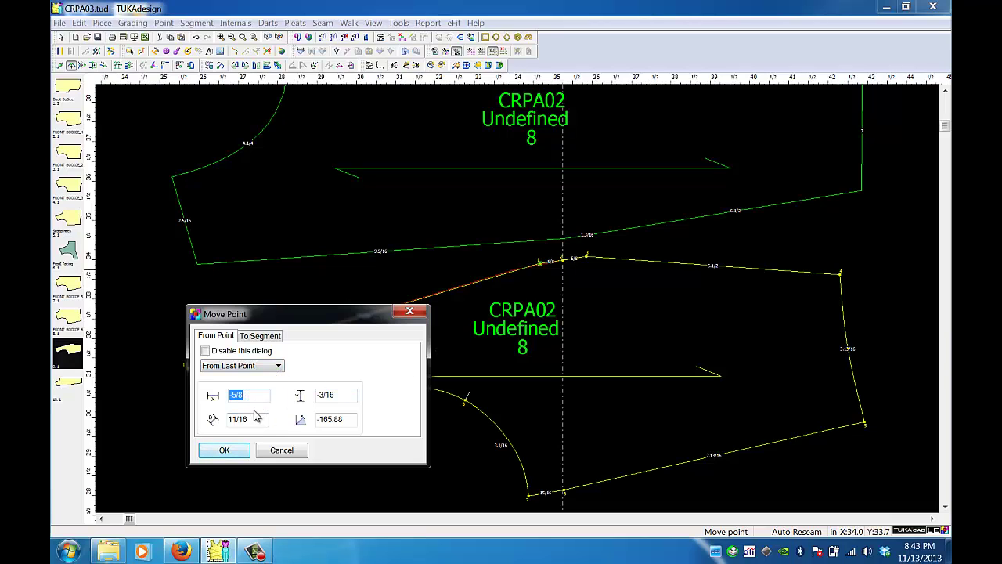
drag(264, 420, 216, 424)
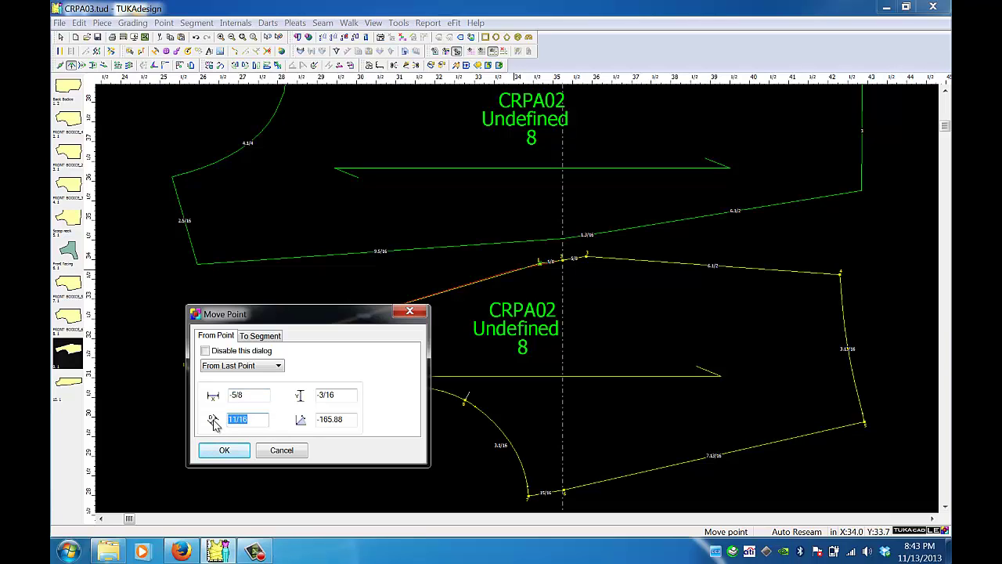
text(2)
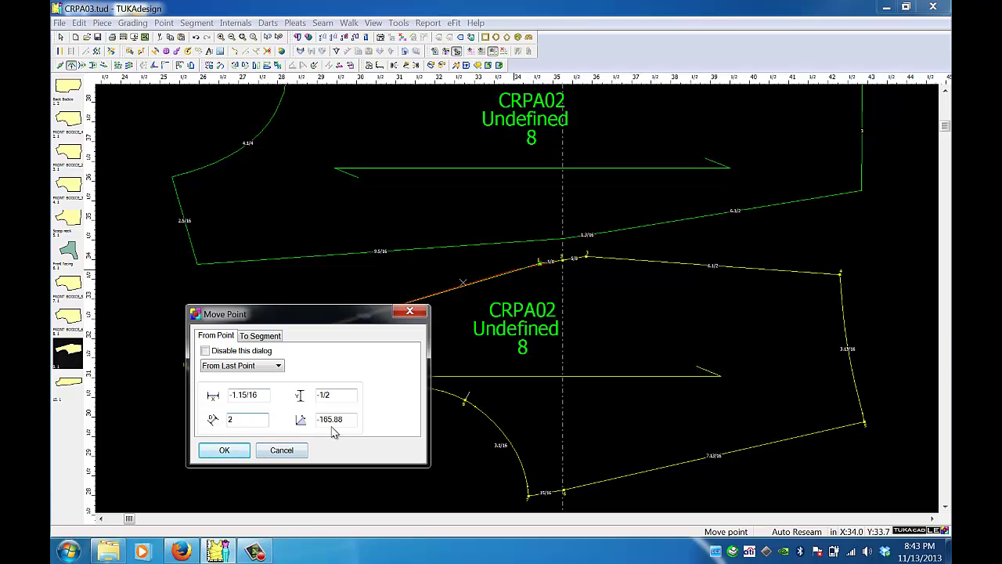
click(226, 451)
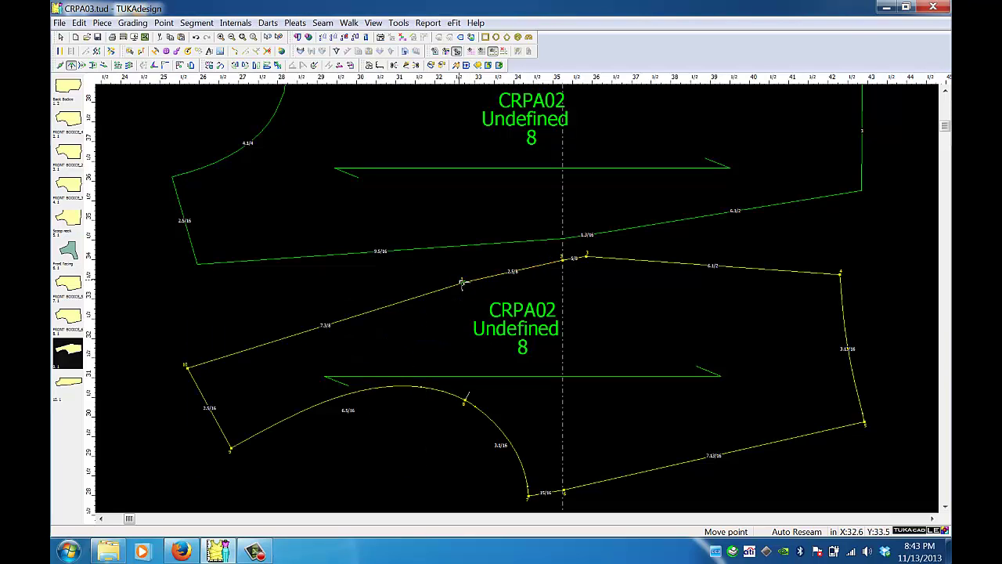
Move the same princess-seam point back 5/8 inch along the seam toward the vertical guide line
click(461, 281)
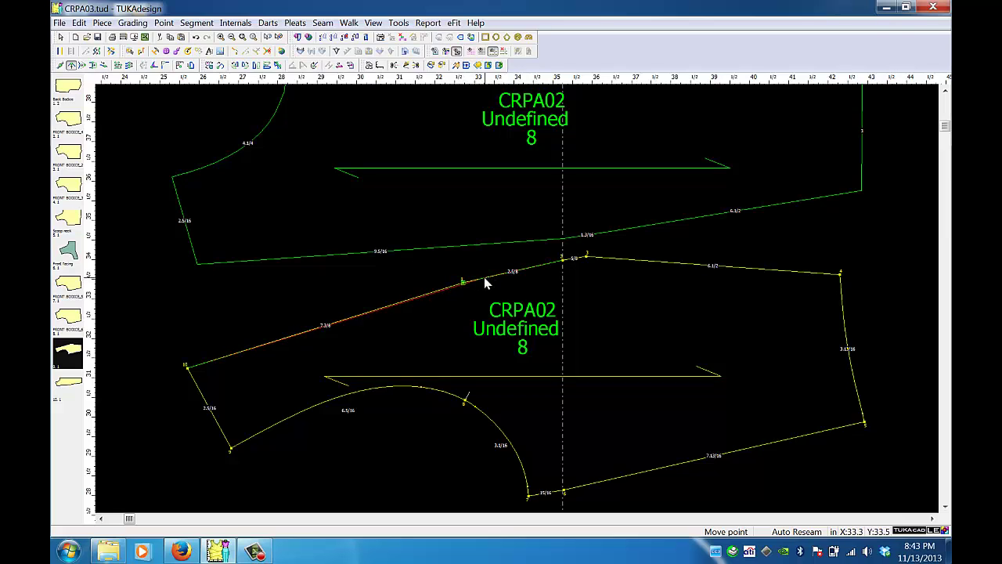
click(487, 283)
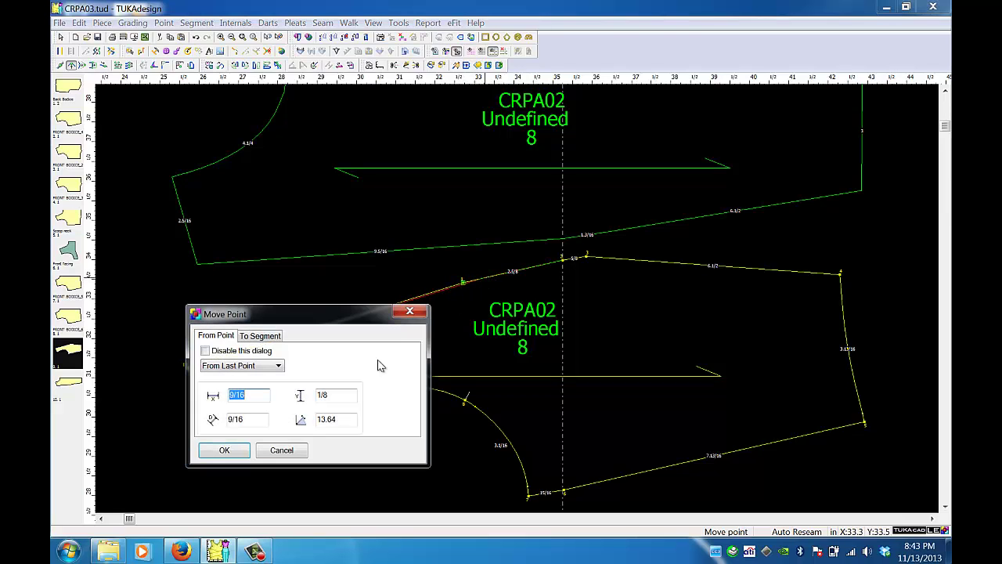
click(256, 419)
drag(256, 419, 219, 419)
text(5)
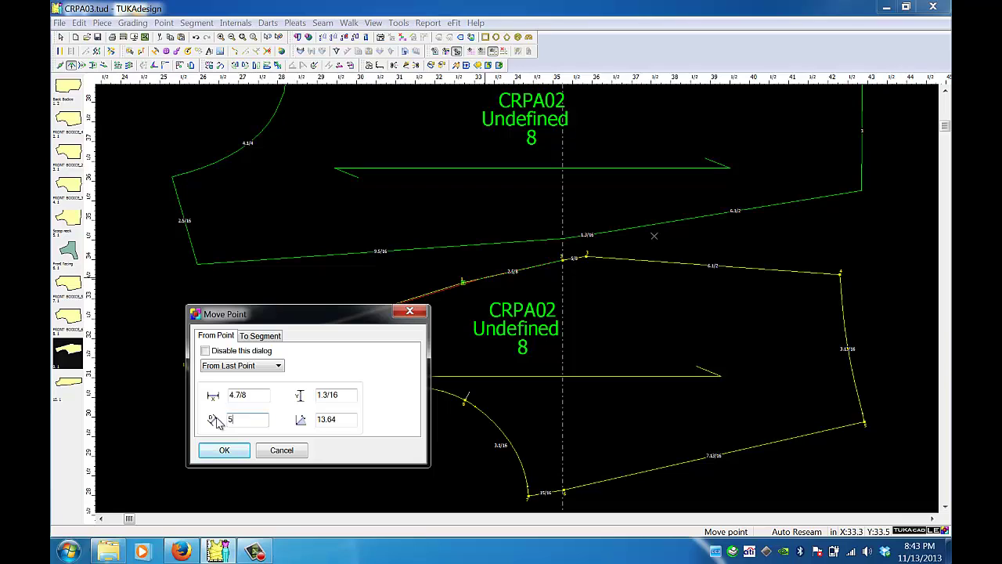
text(/8)
key(Return)
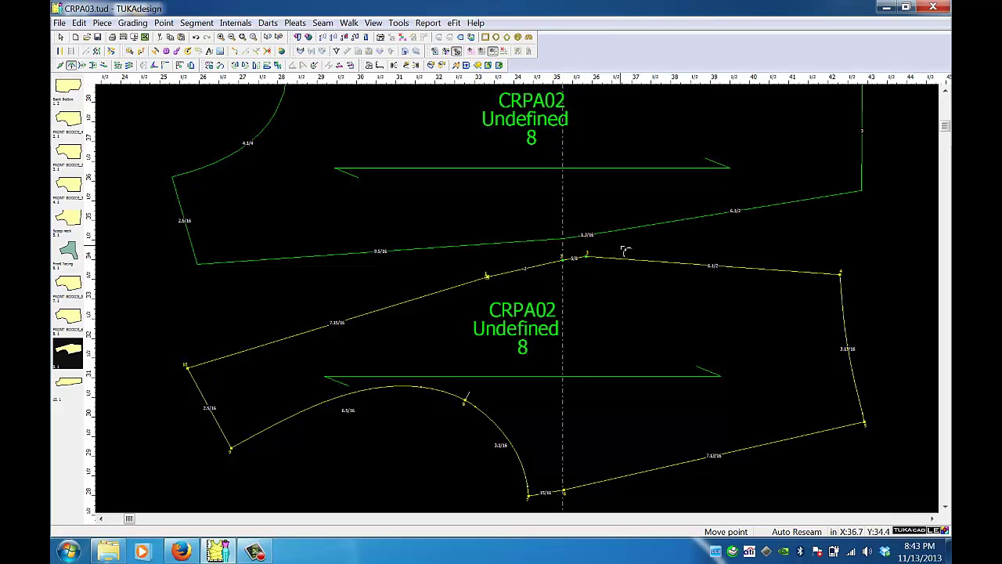
Move the waist-side former dart-tip point on the side front 1.3/8 inches along the seam toward the waist
click(586, 257)
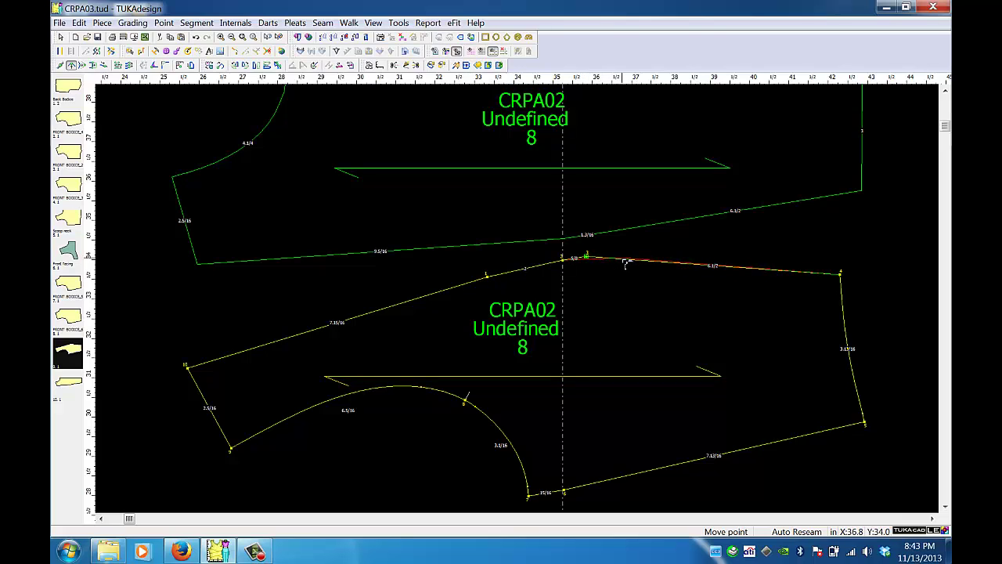
click(622, 260)
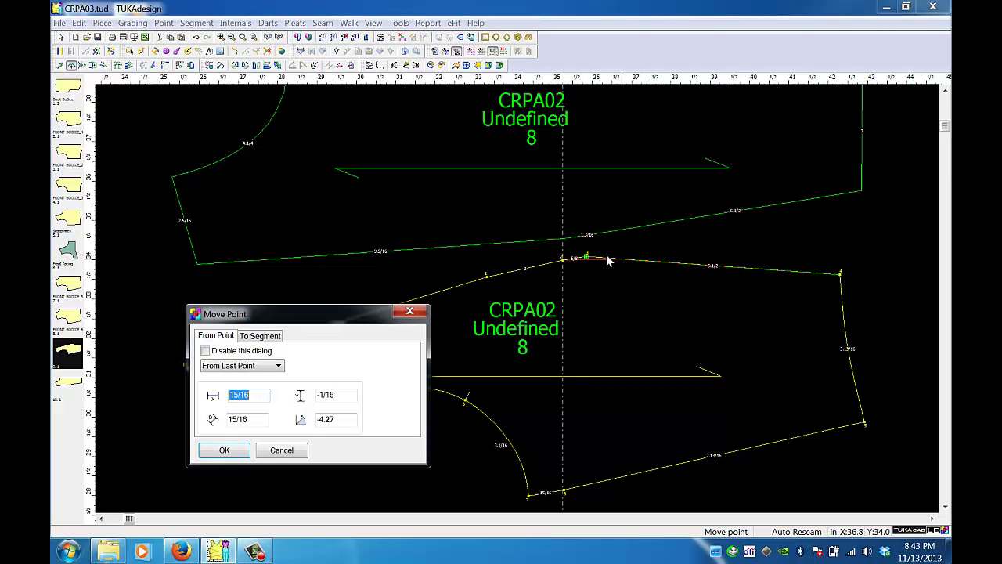
drag(270, 421, 207, 424)
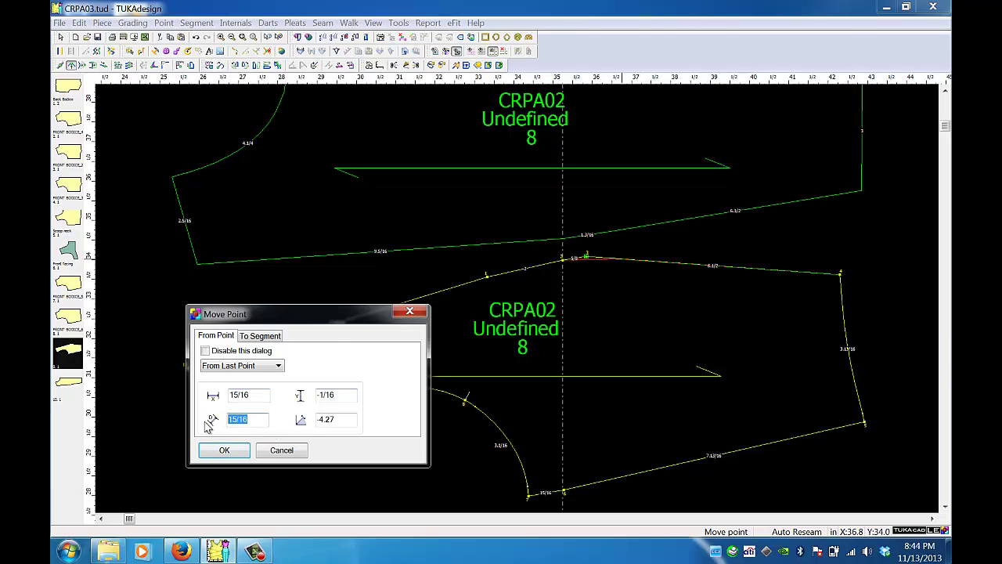
text(1.3/8)
key(Return)
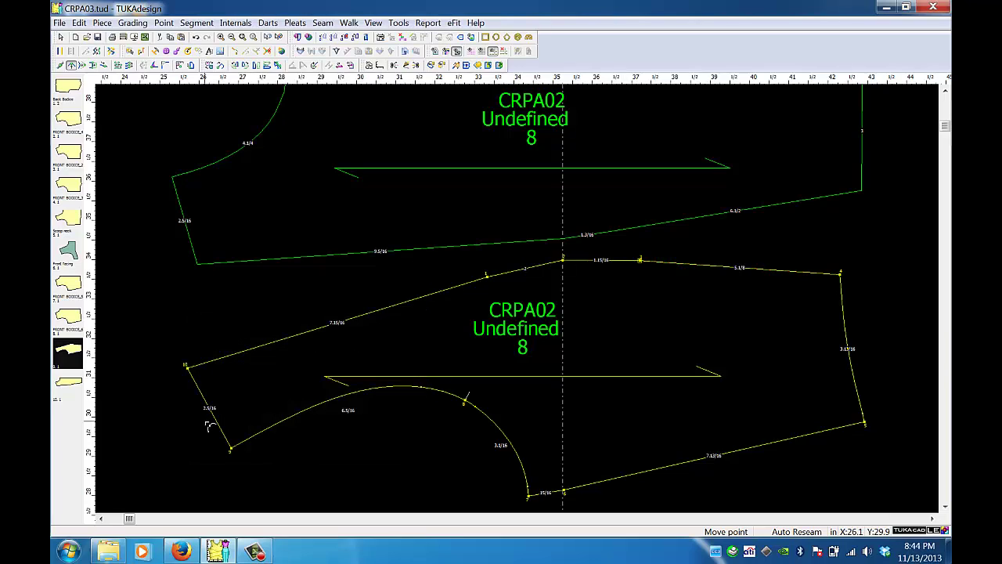
Nudge the waist-side seam point slightly farther toward the waist, placing it 2 inches from the guide-line point
click(643, 262)
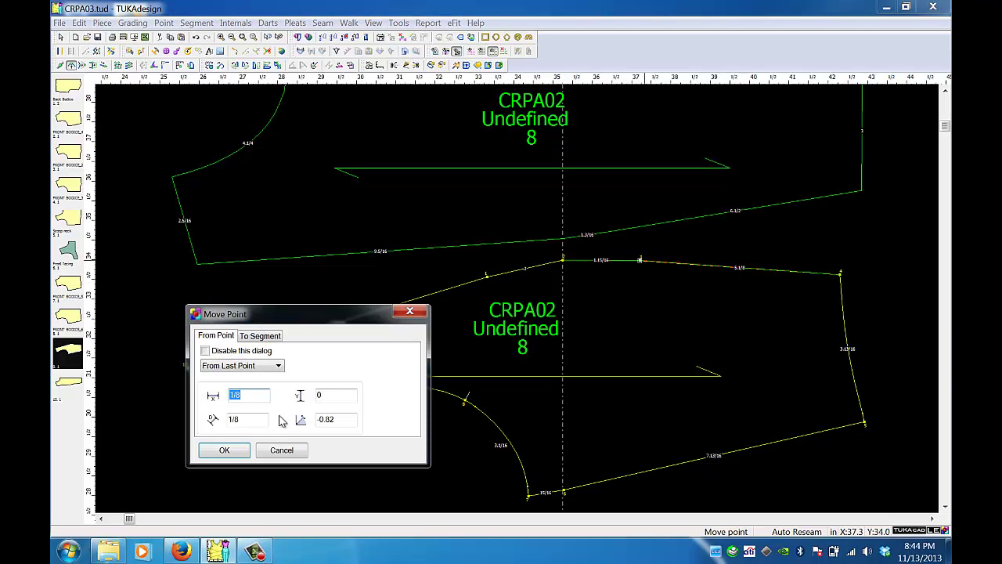
click(243, 420)
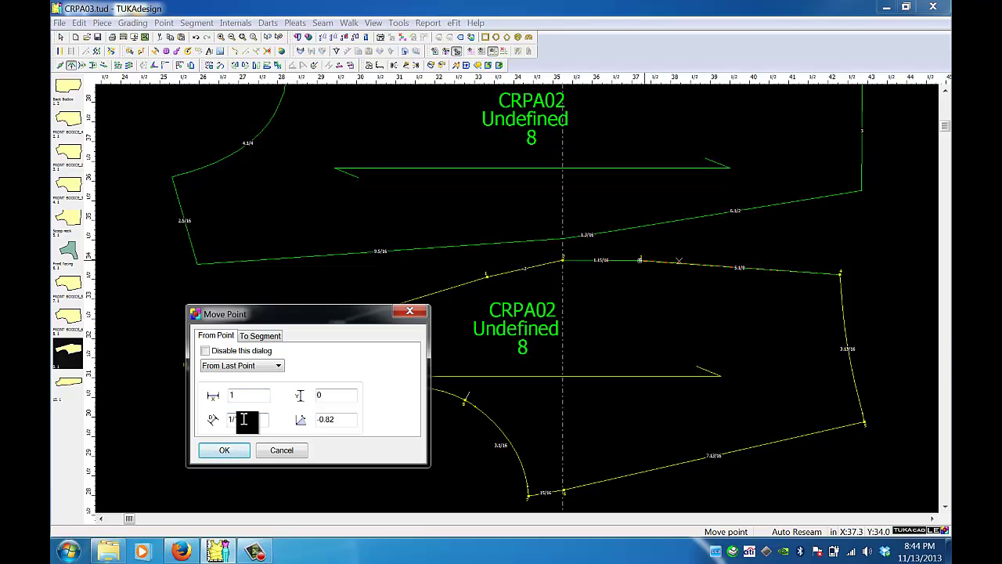
key(Return)
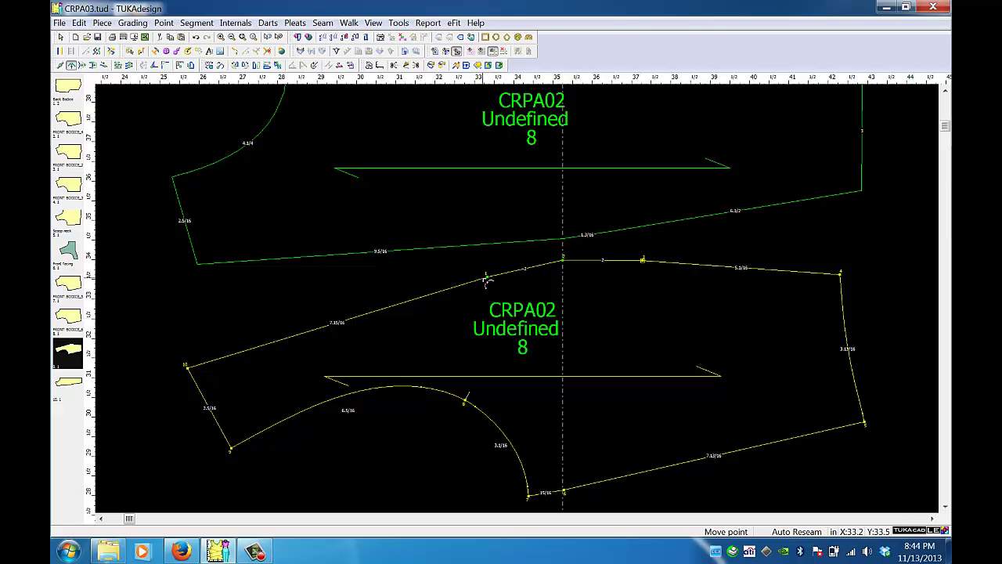
right_click(382, 295)
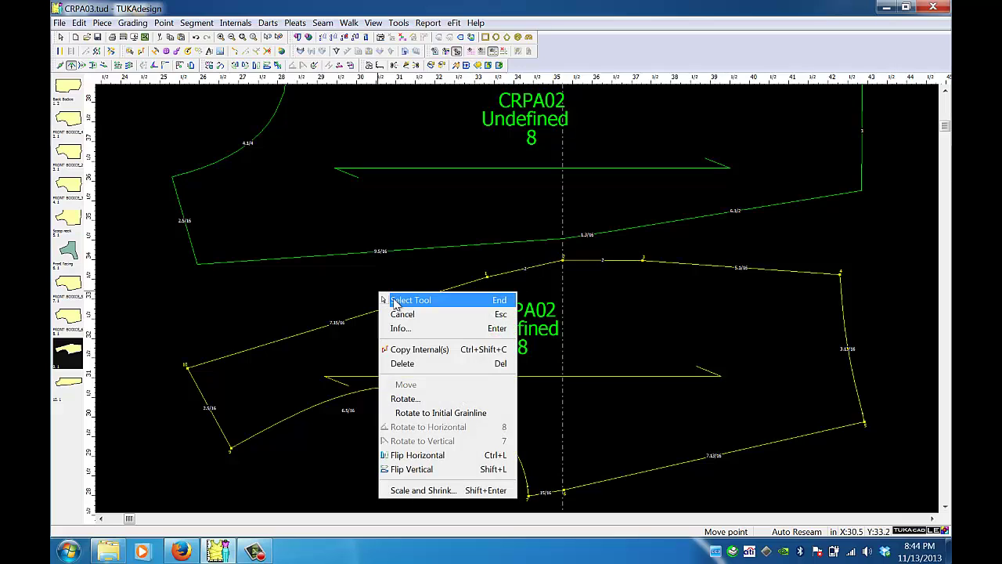
click(395, 302)
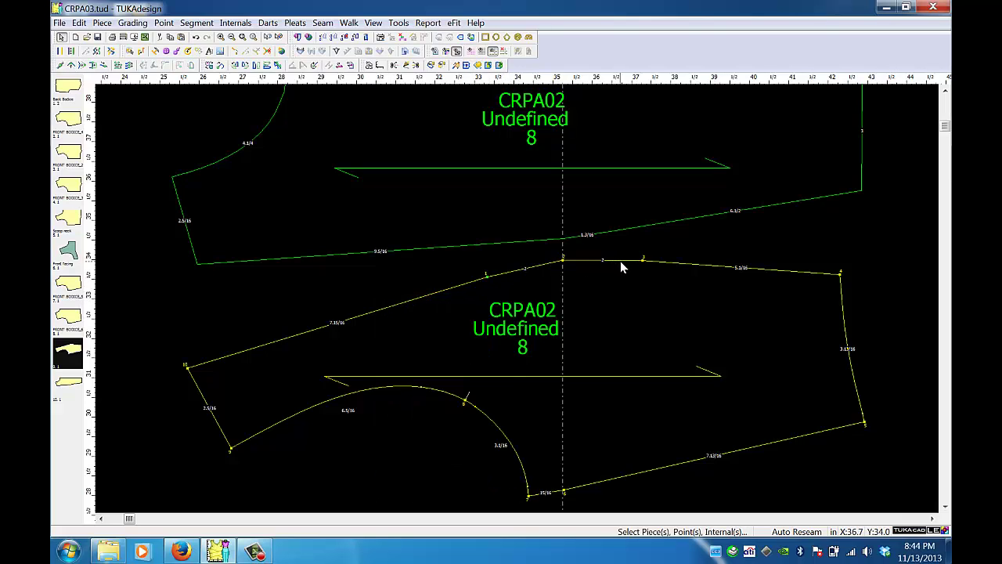
Create 1/4-inch-deep slit notches at the two side front seam points on either side of the guide line
click(155, 51)
click(484, 280)
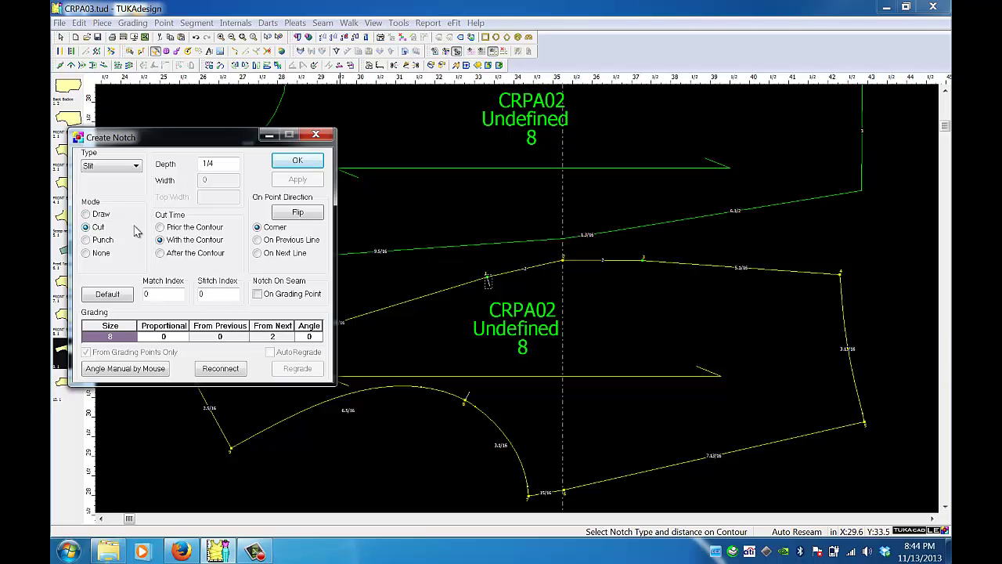
click(297, 163)
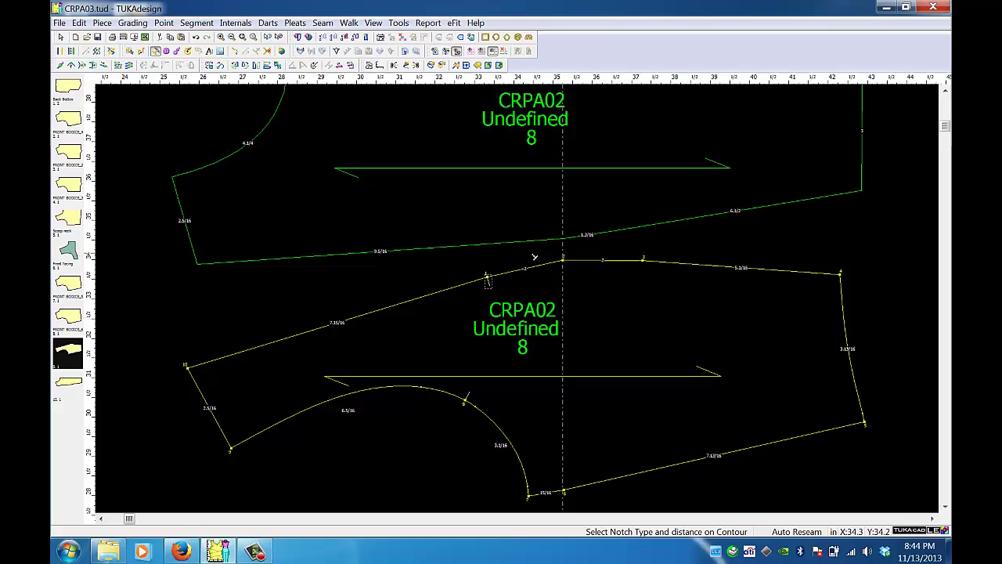
click(643, 264)
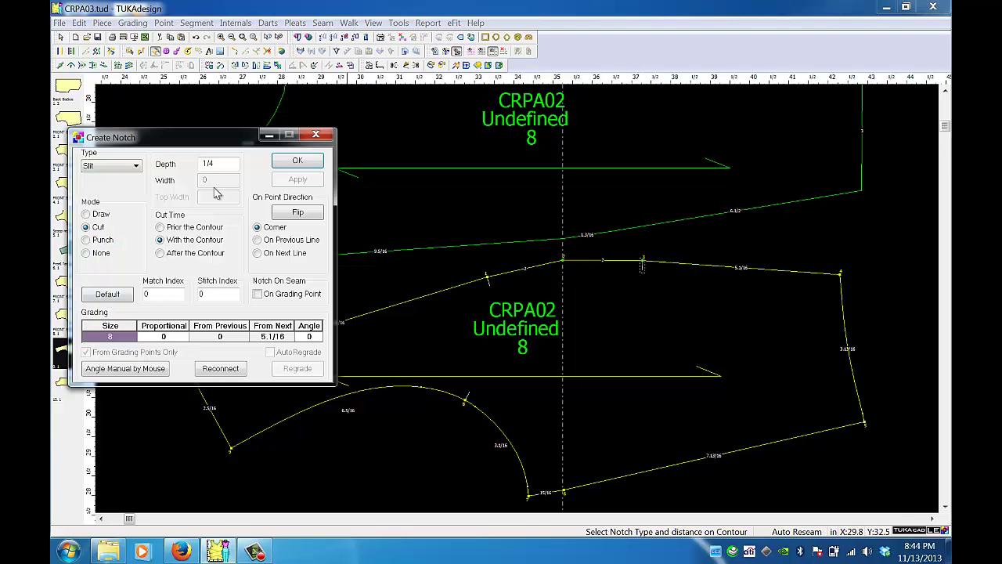
click(297, 160)
right_click(707, 252)
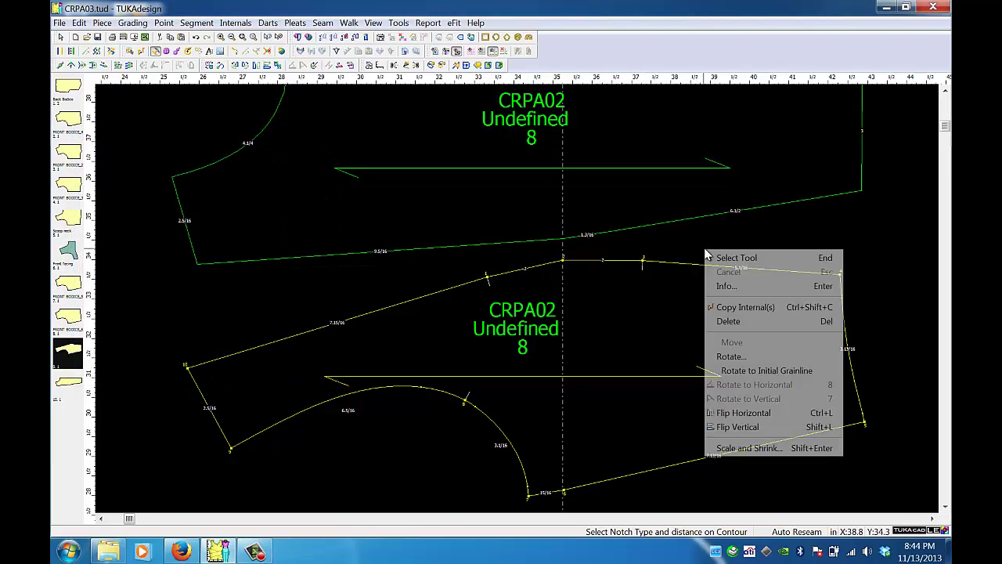
click(712, 258)
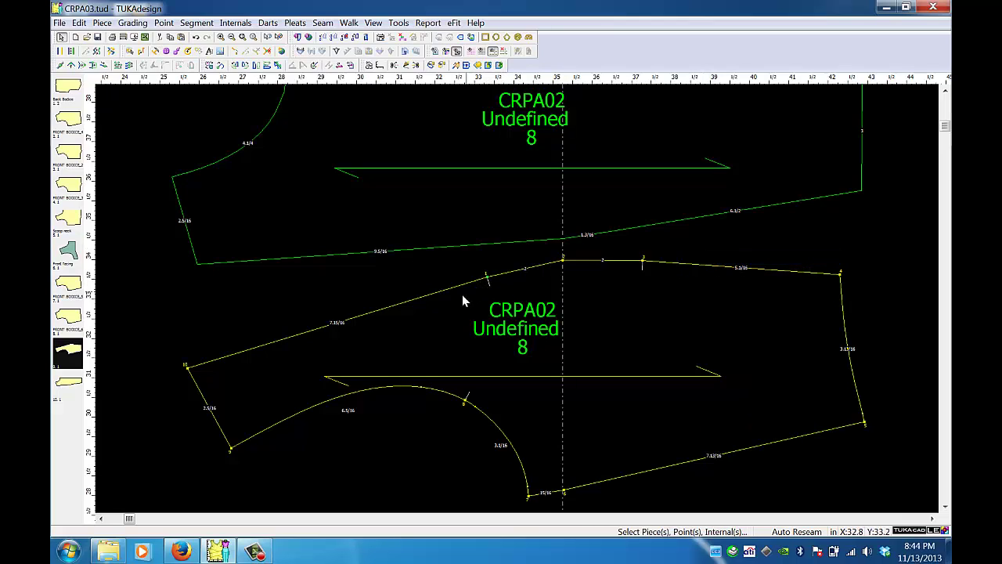
Make the side front's grading point at the guide line a curve point as well
click(564, 264)
double_click(564, 264)
click(245, 325)
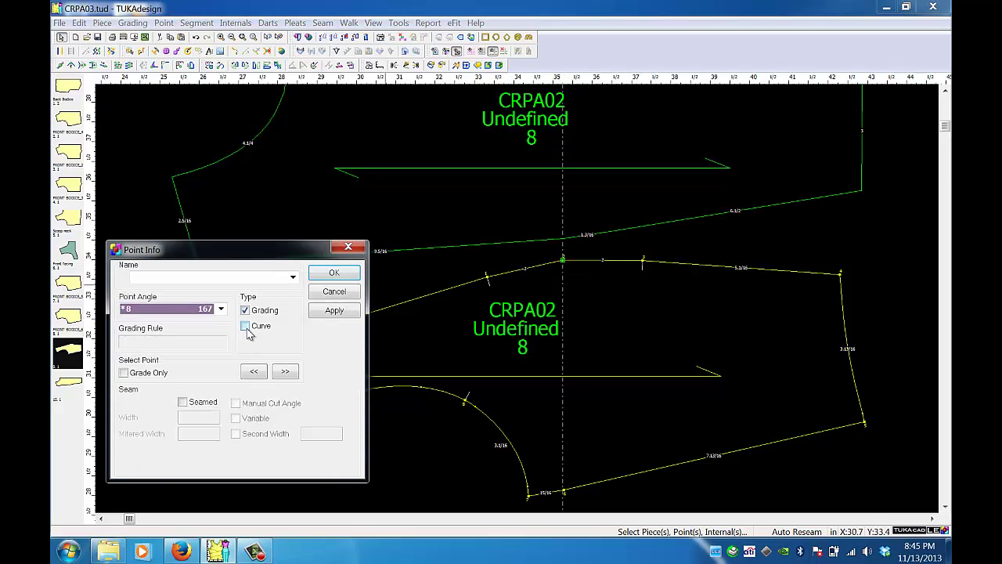
click(334, 273)
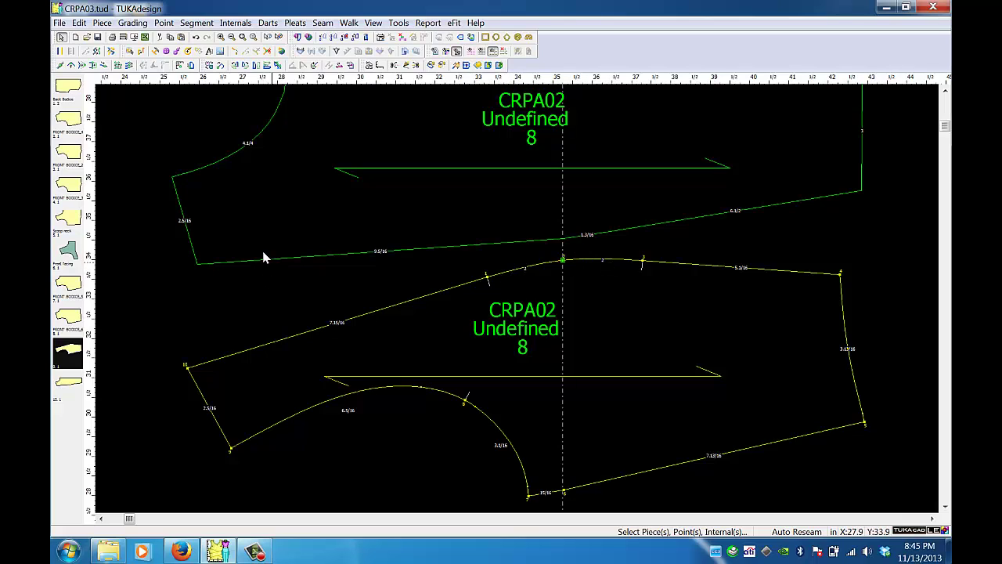
Add a non-grading curve point midway along each straight princess-seam segment of the side front, one toward the shoulder and one toward the waist
click(61, 65)
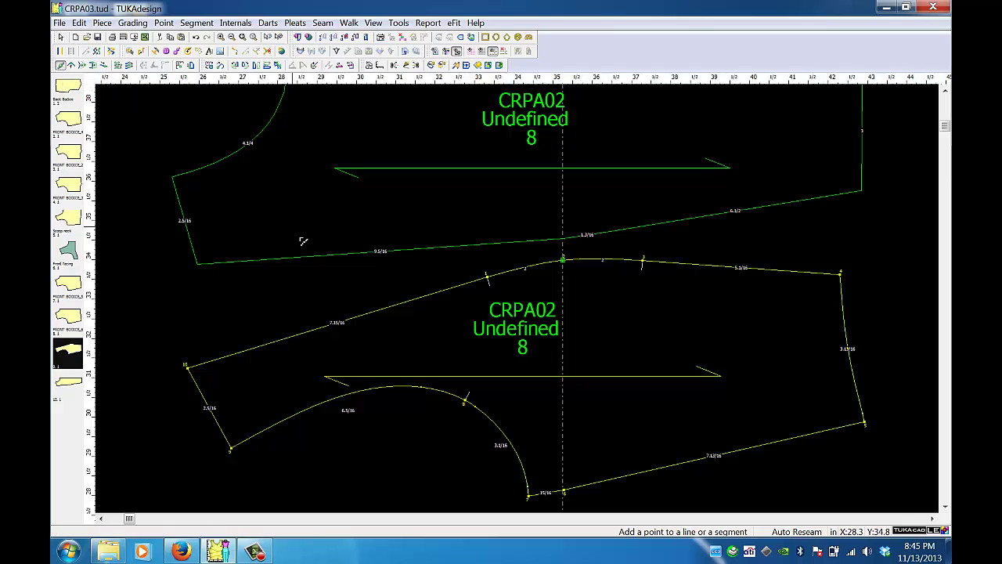
click(374, 313)
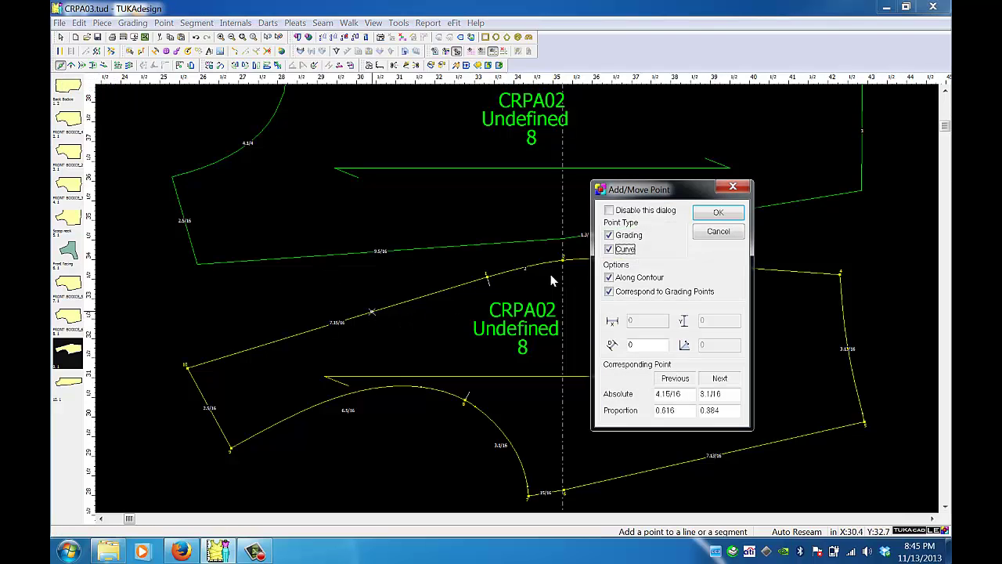
click(610, 235)
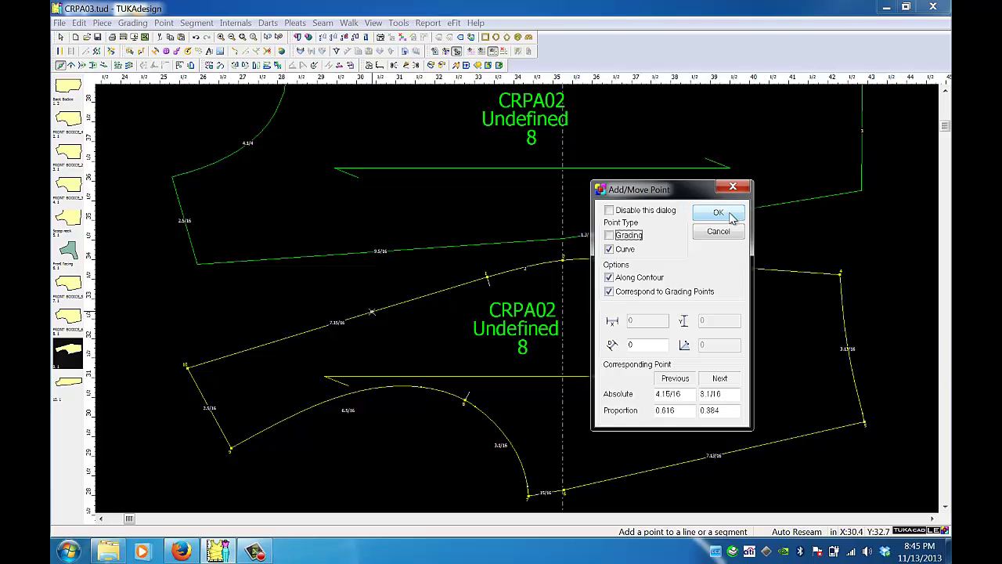
click(718, 213)
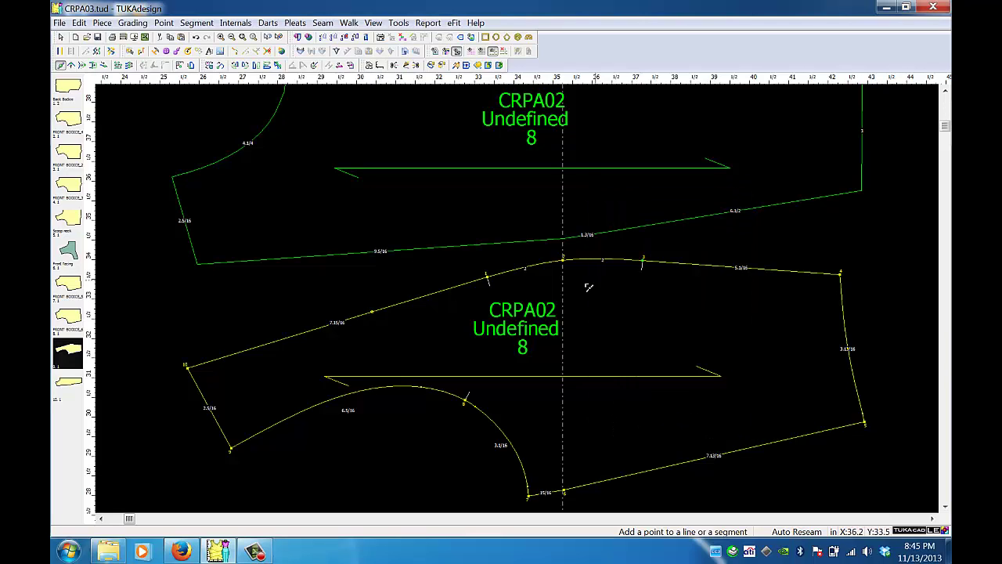
click(731, 272)
click(718, 212)
right_click(823, 241)
click(845, 246)
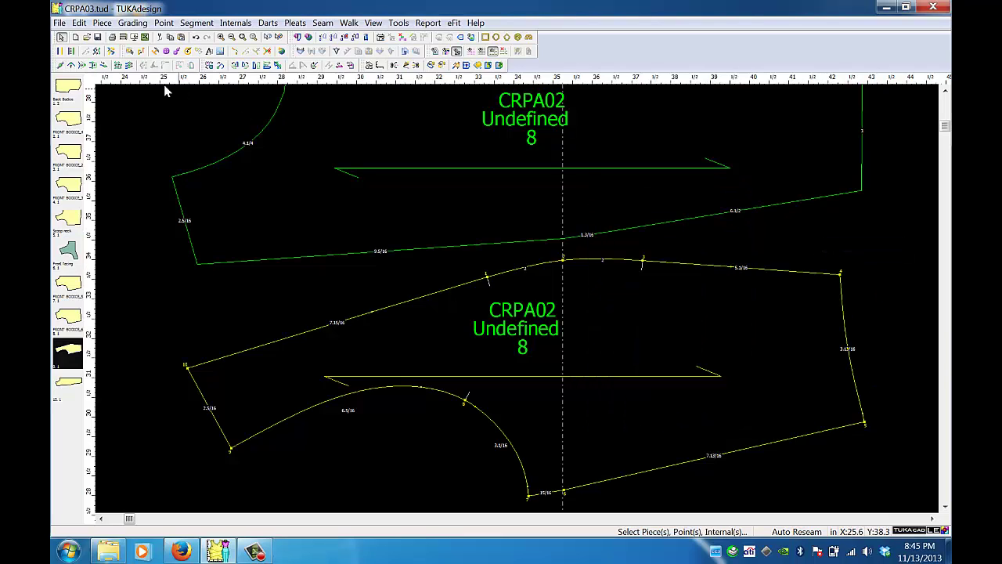
Move the side front's shoulder-side curve point on the princess seam inward by 1/16 inch
click(71, 66)
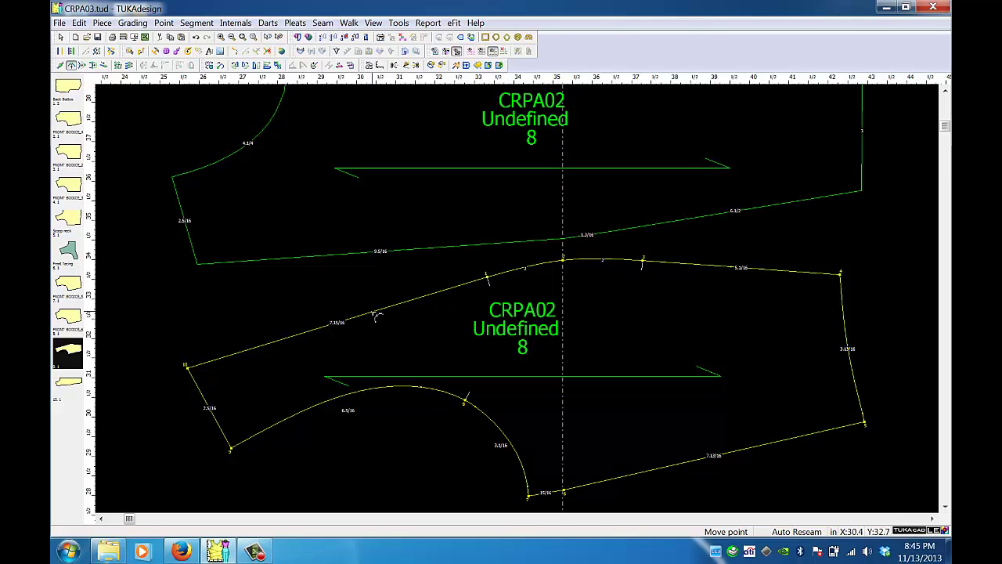
click(376, 316)
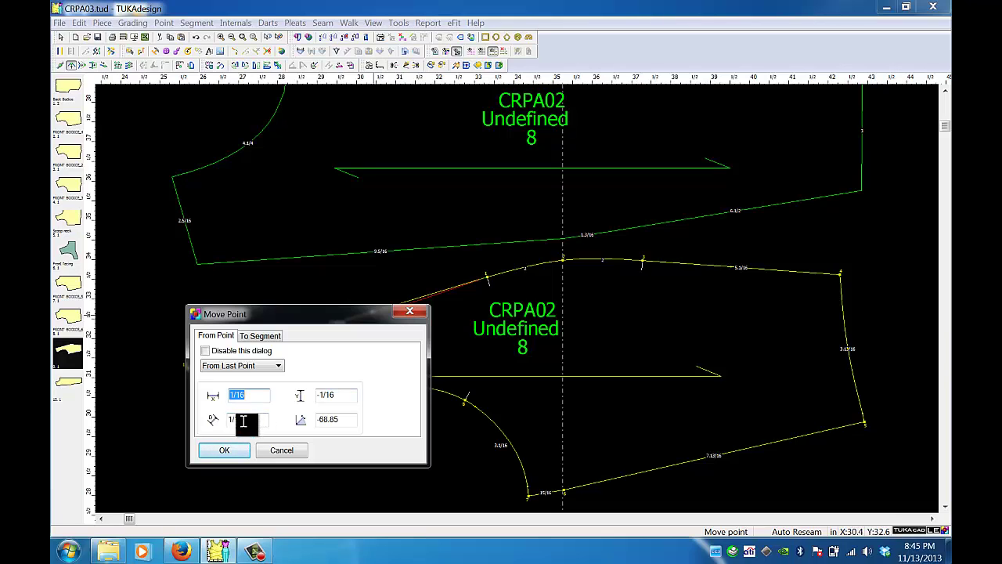
click(226, 450)
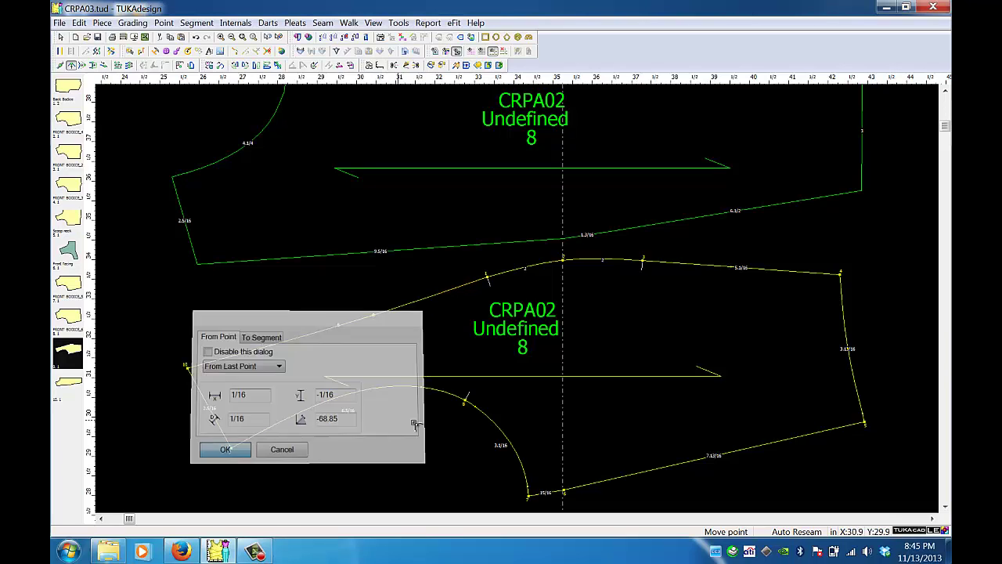
Move the side front's waist-side curve point on the princess seam inward by 1/8 inch
click(735, 271)
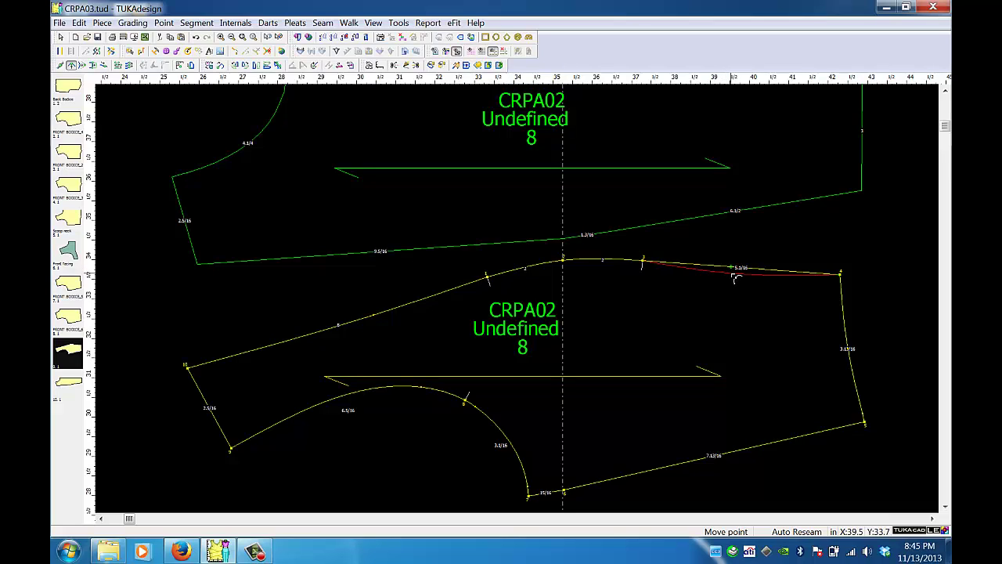
click(736, 278)
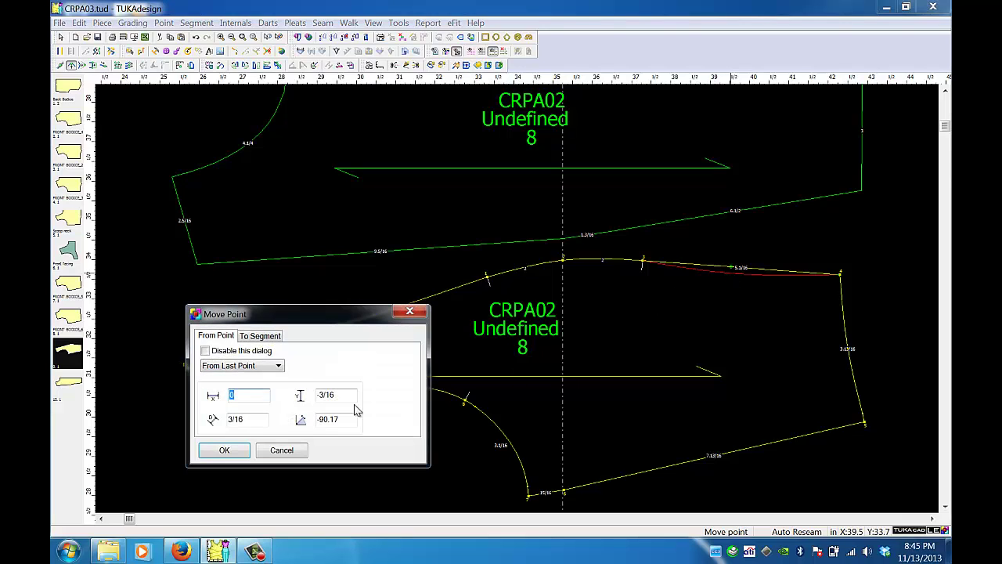
drag(262, 420, 205, 423)
text(1)
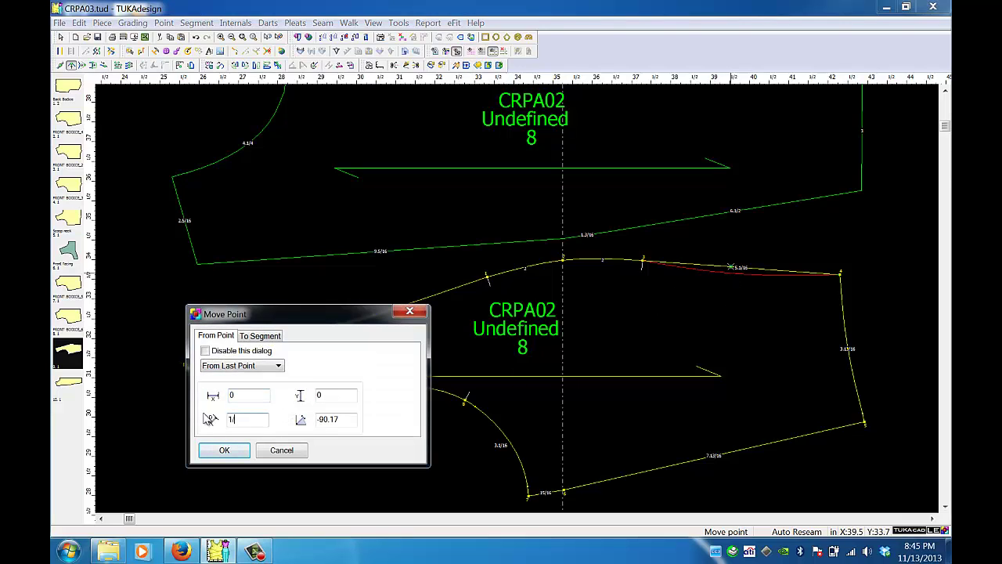
text(/8)
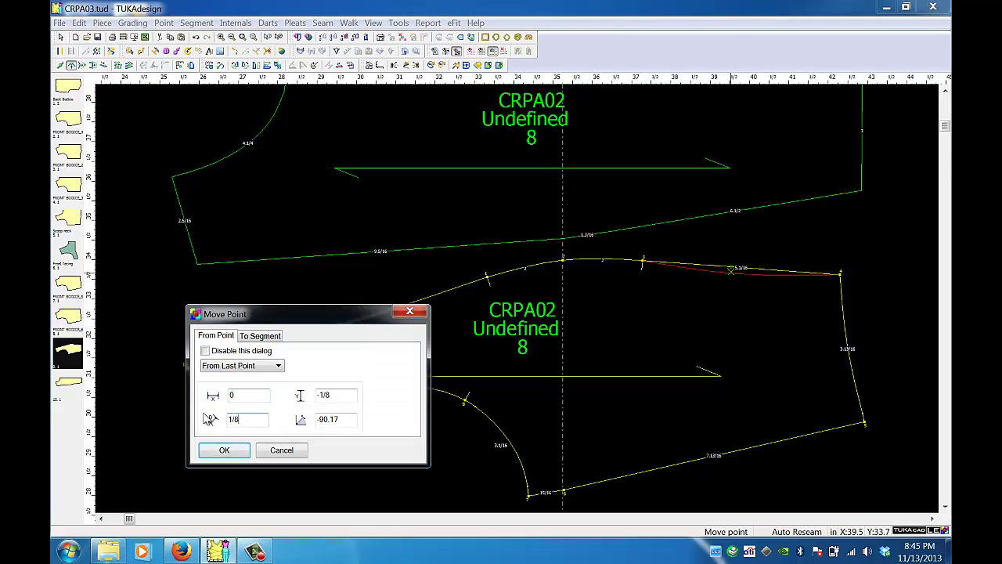
click(224, 450)
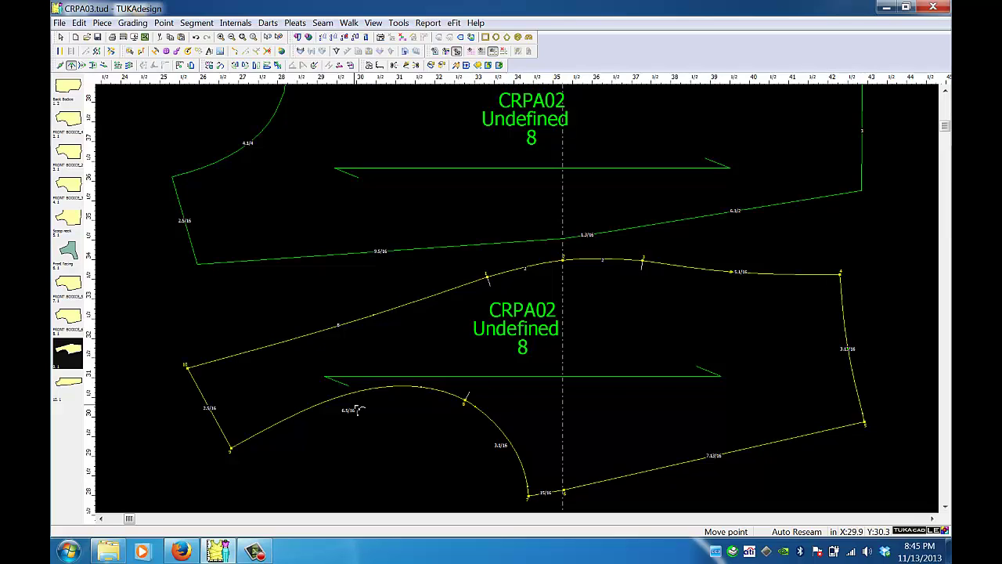
right_click(213, 307)
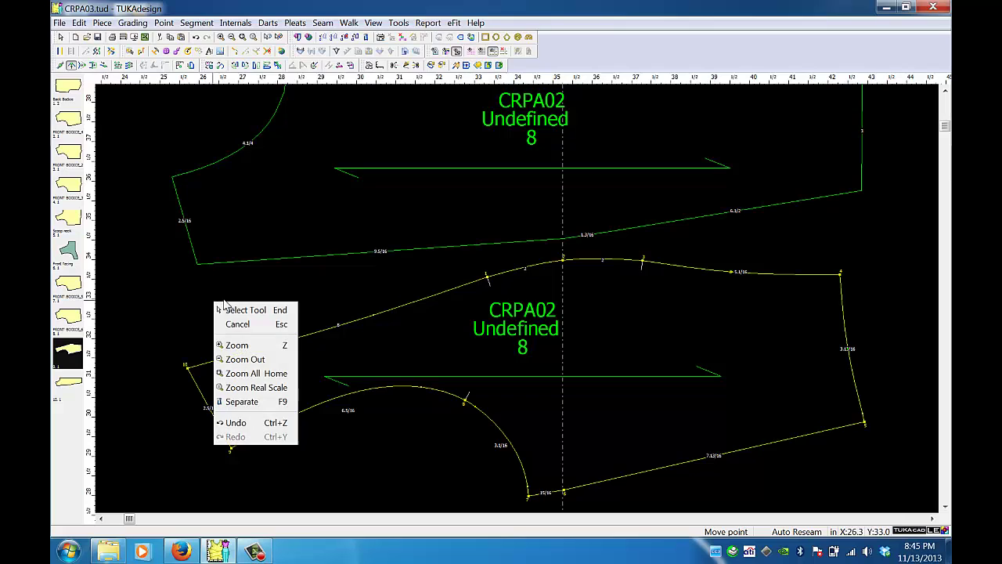
click(235, 306)
In the side front's piece info, set the text size to 1/4, the name to Side front and the code to FR
double_click(590, 343)
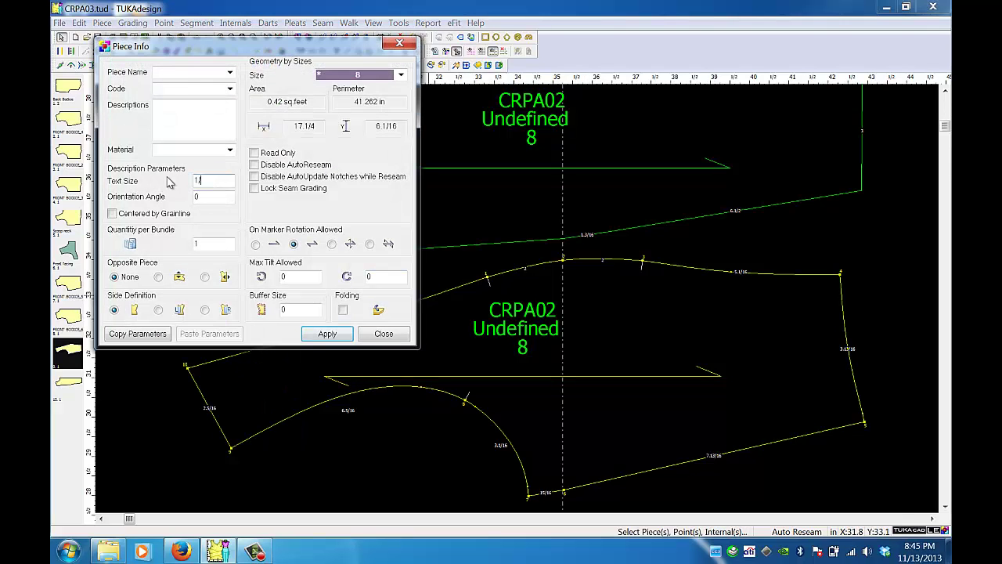
click(173, 75)
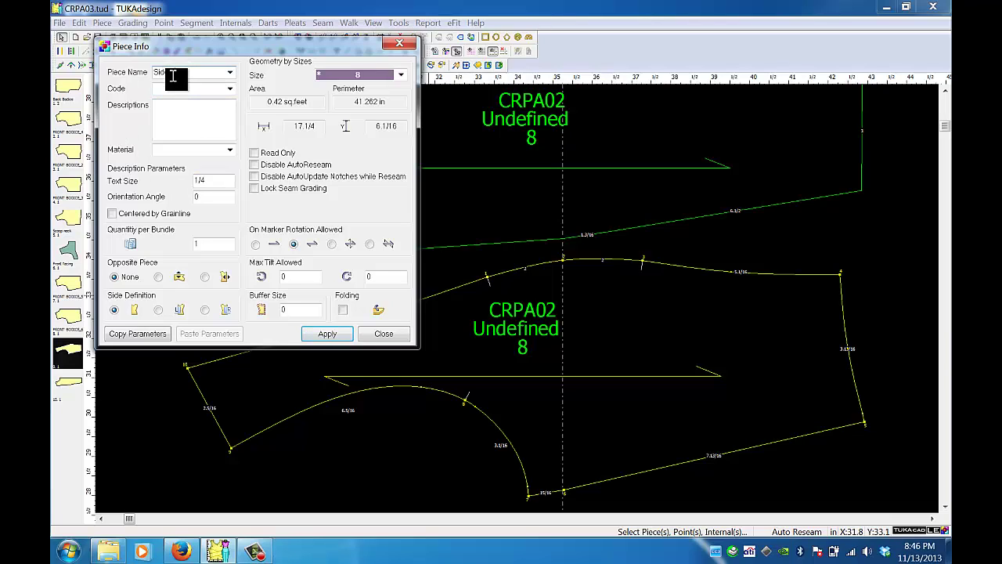
click(175, 92)
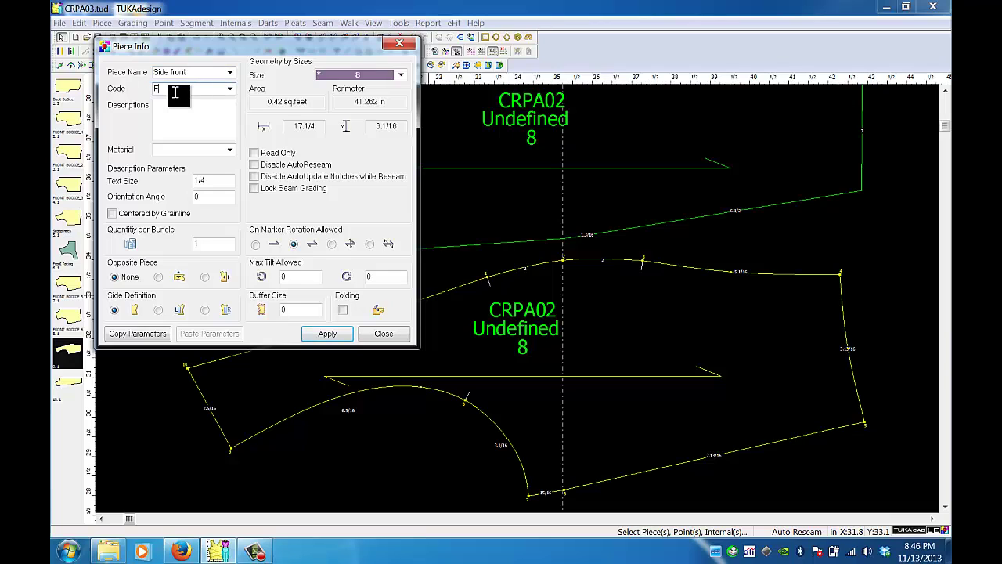
text(FR)
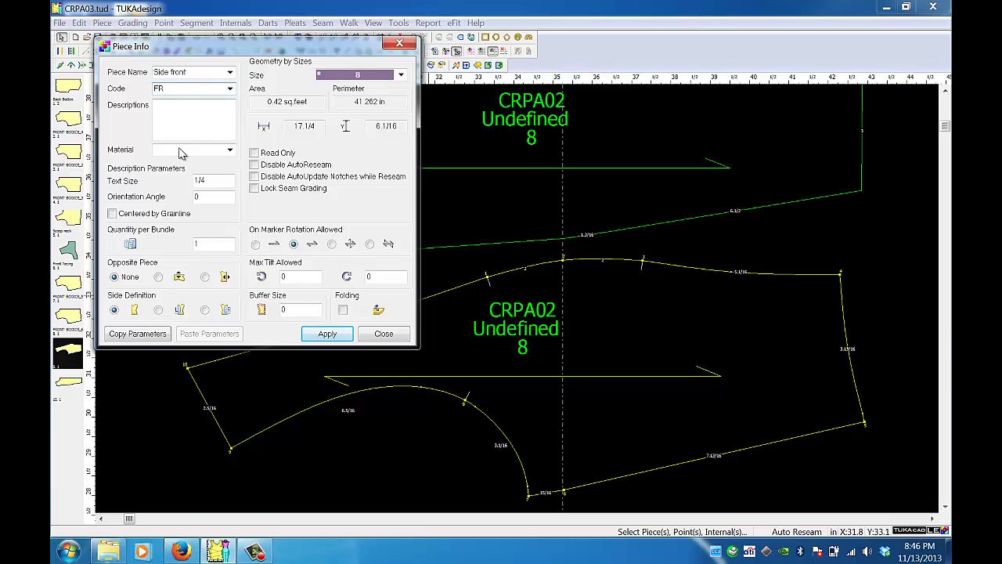
Assign the side front SELF material and a quantity of 2 per bundle, with the first opposite-piece option after None
click(230, 150)
click(224, 170)
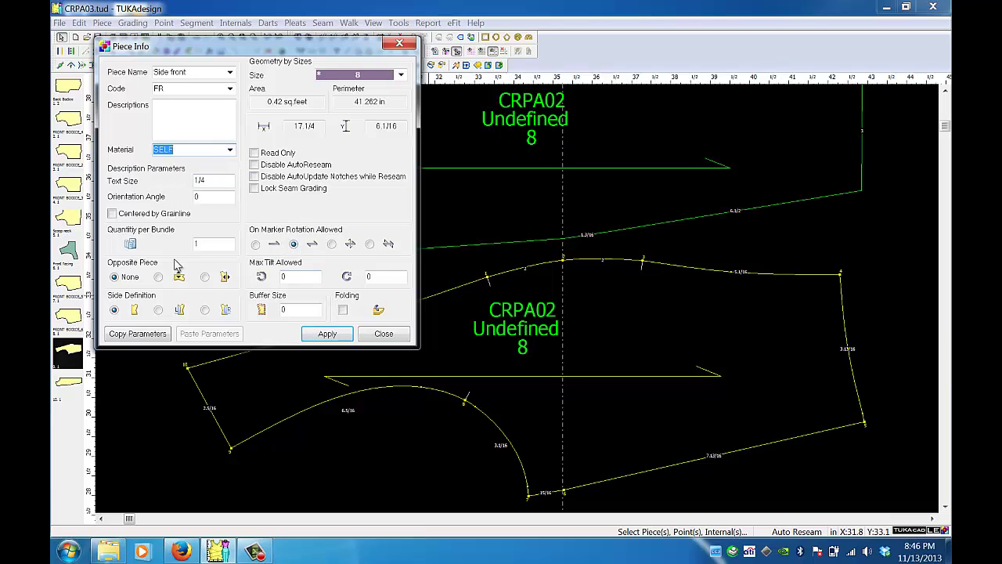
click(210, 243)
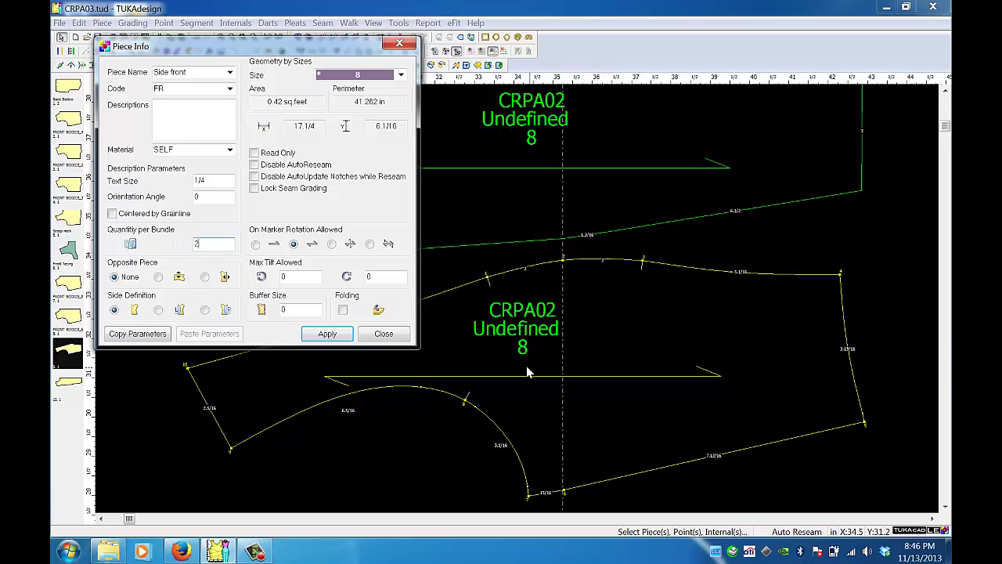
text(2)
click(160, 277)
click(327, 333)
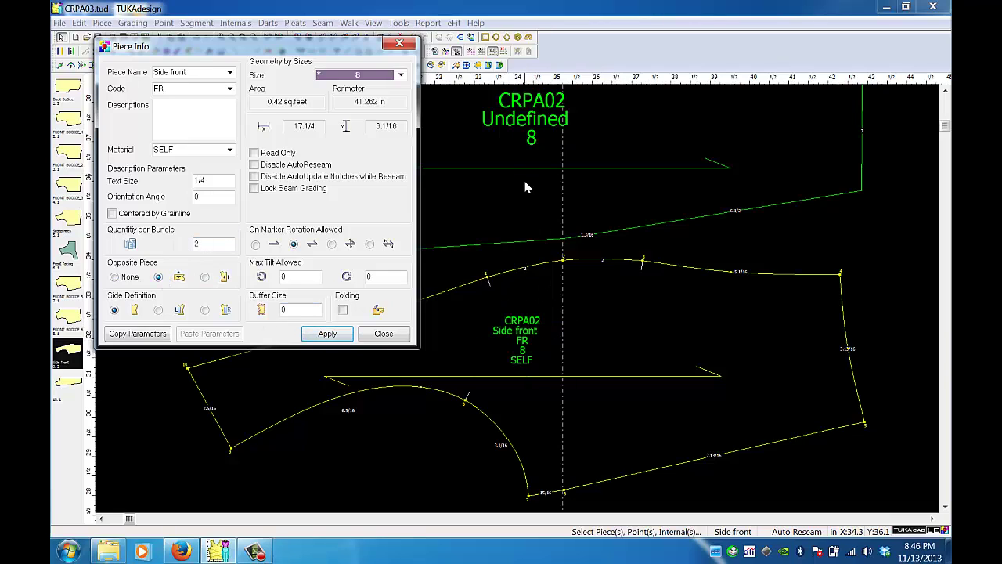
Name the center panel Center front, with code FR and the description Princess line
click(515, 201)
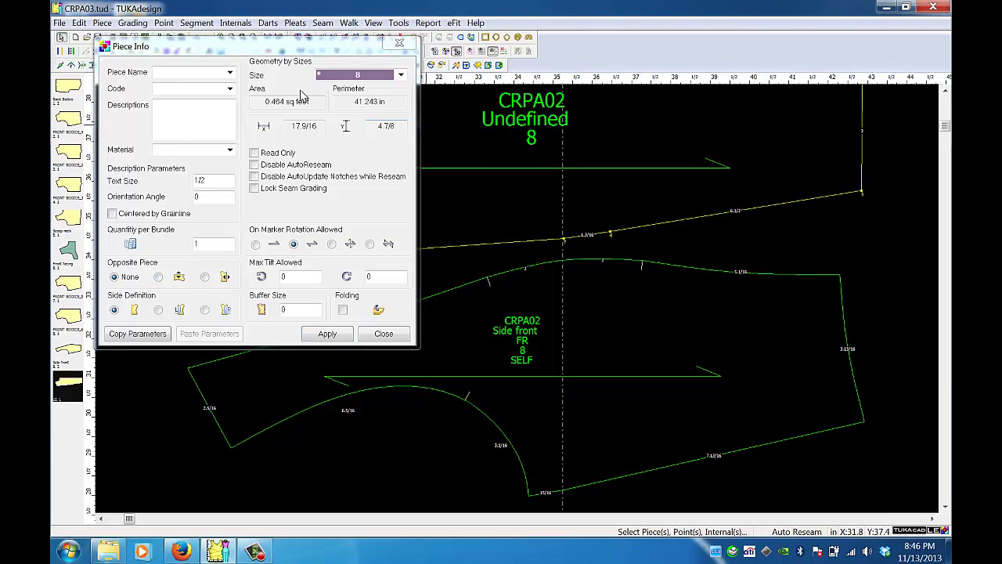
click(163, 75)
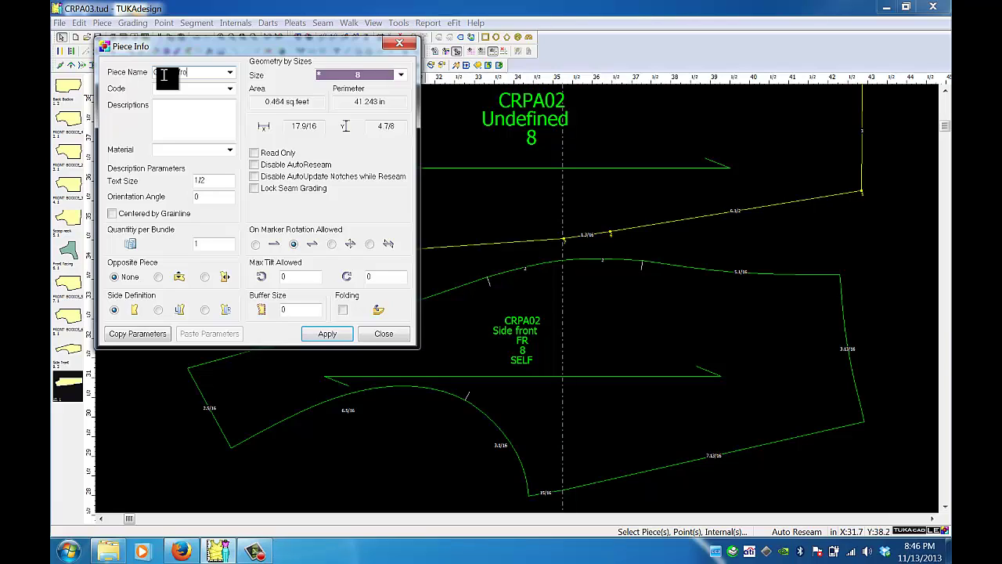
click(200, 90)
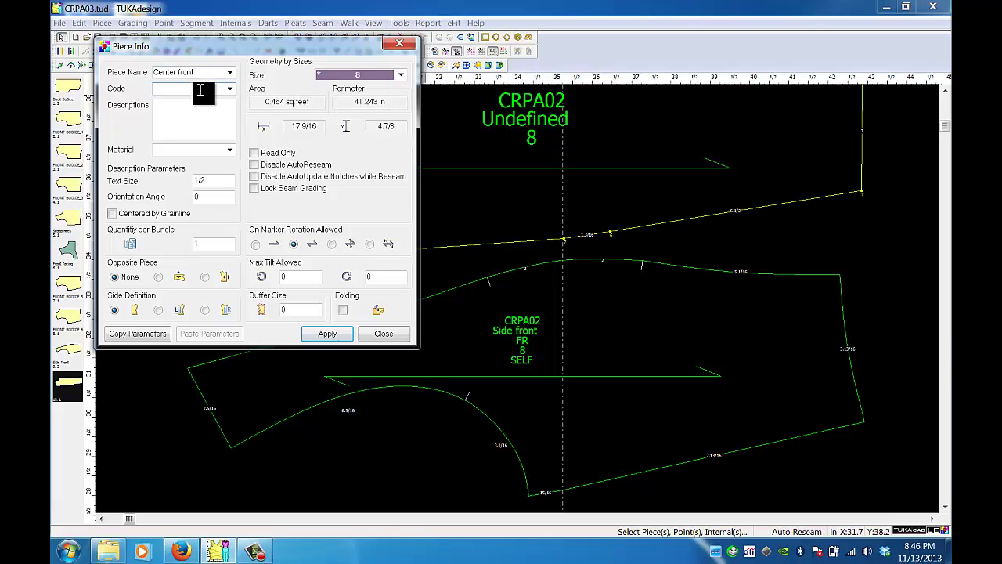
text(FR)
click(170, 112)
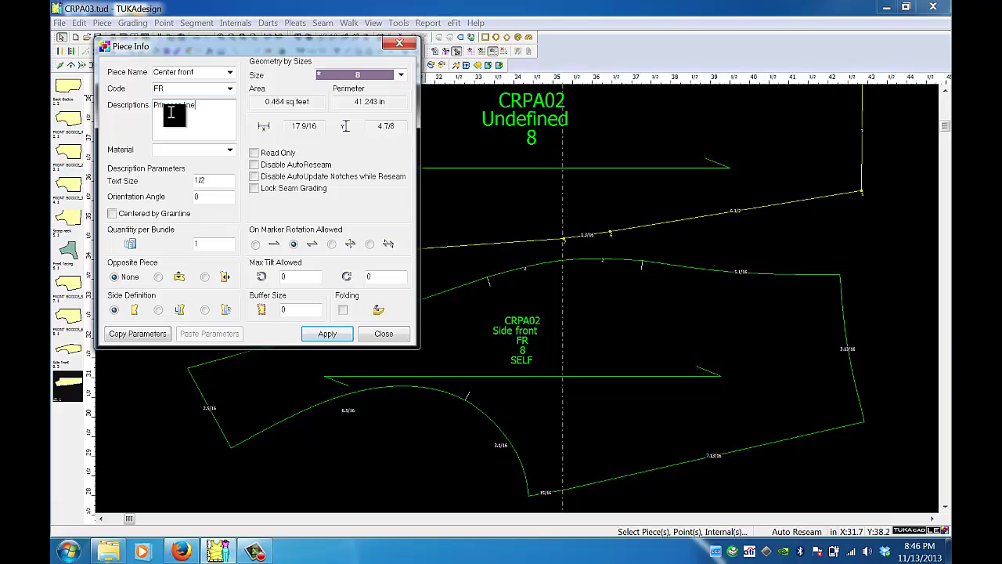
text(Princess line)
Set the center front's material to SELF, text size to 1/4 and quantity per bundle to 1, and apply the piece info
click(230, 150)
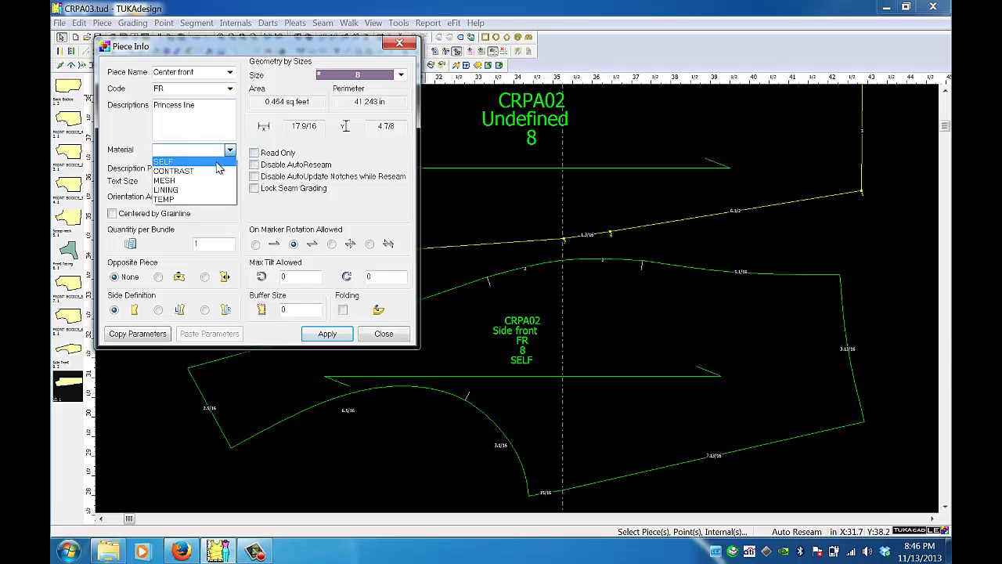
click(217, 162)
click(225, 177)
text(4)
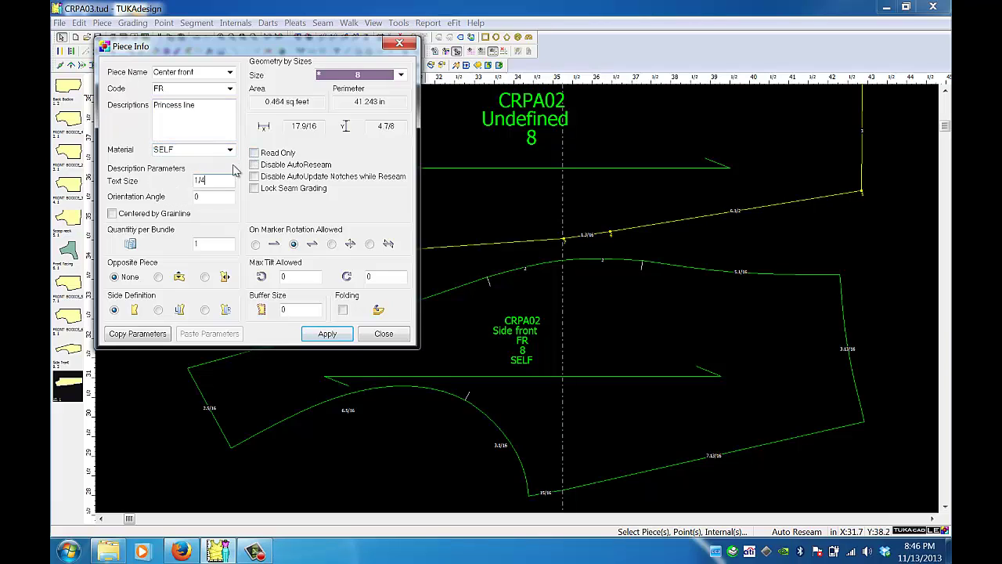
double_click(198, 243)
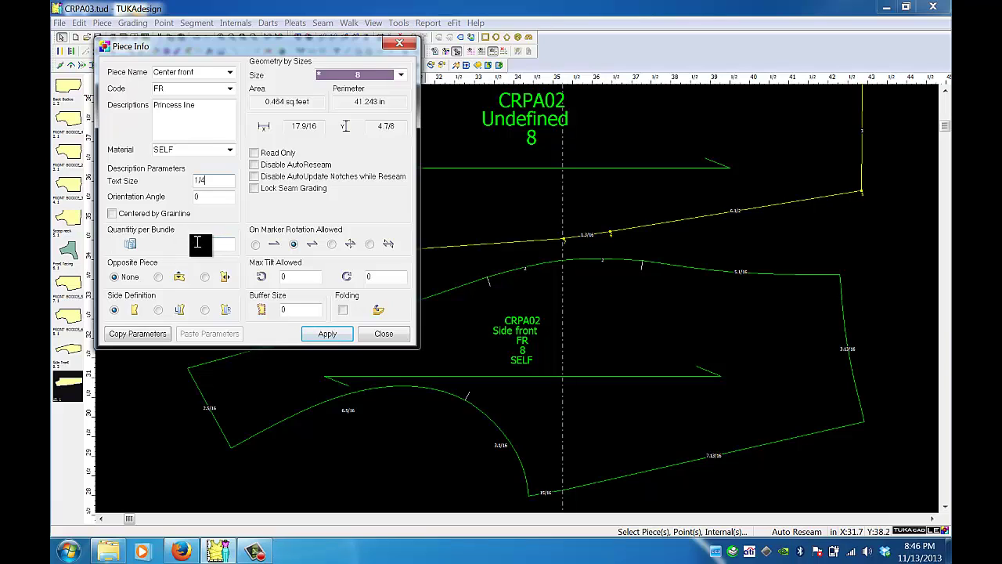
text(1)
click(329, 335)
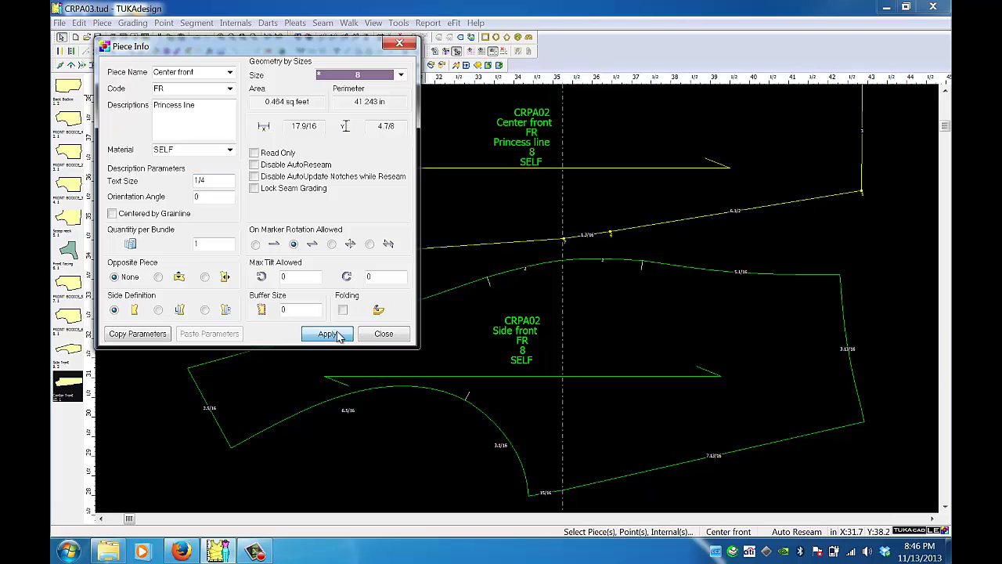
click(383, 334)
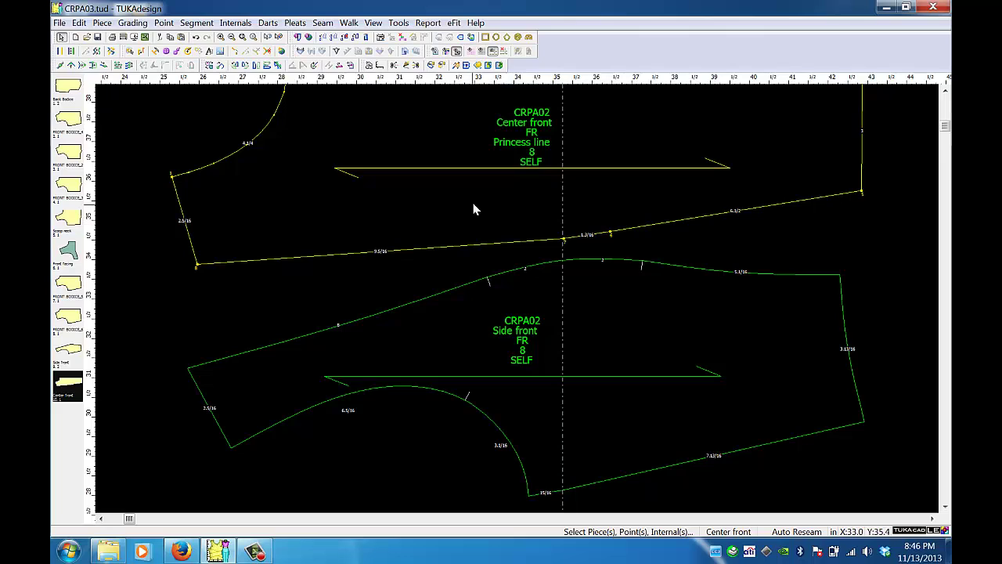
Delete the center front's two intermediate princess-seam points, the one at the guide line and the one just toward the waist
right_click(611, 235)
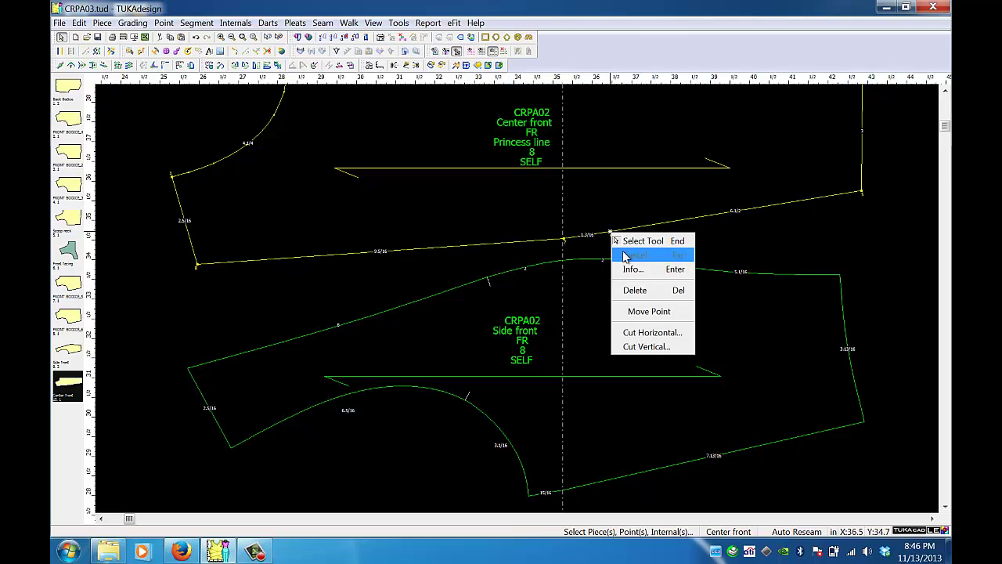
click(634, 290)
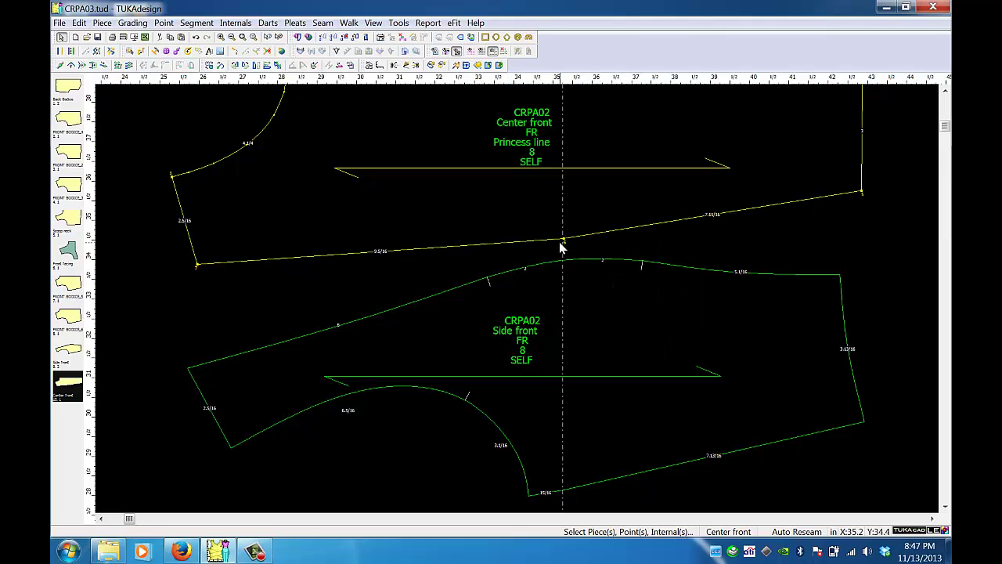
right_click(565, 242)
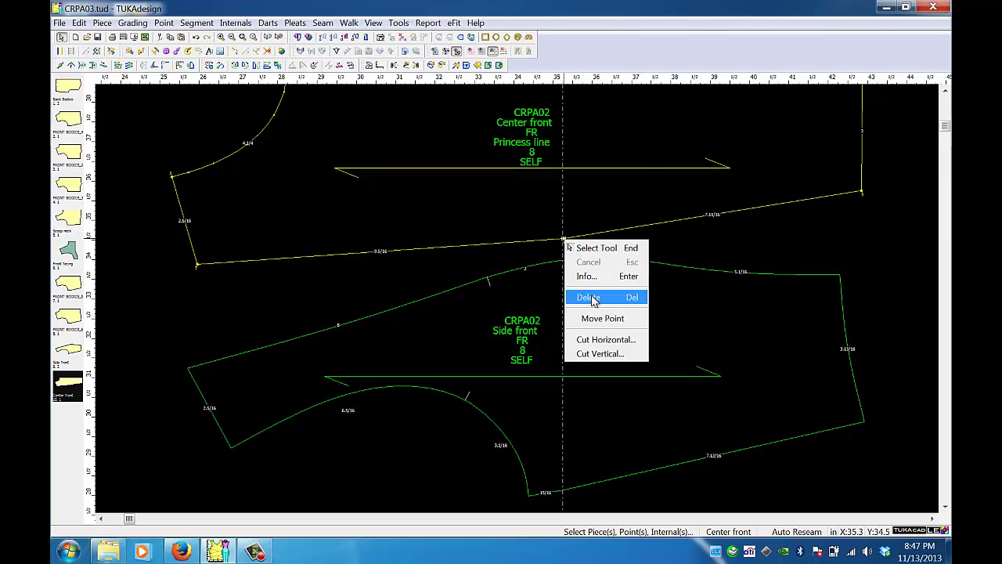
click(595, 295)
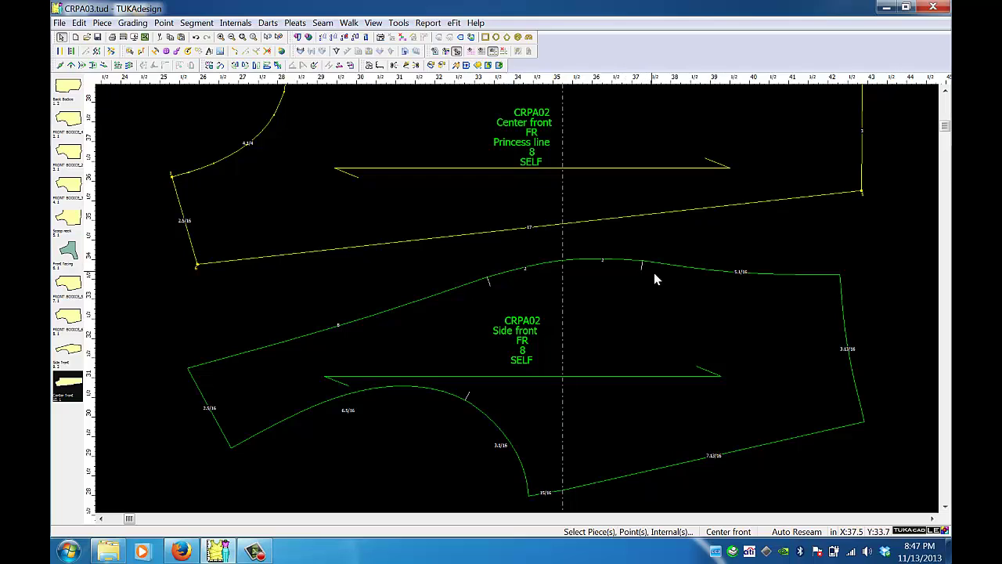
Flip the side front vertically to orient its princess seam for walking against the center front
click(232, 37)
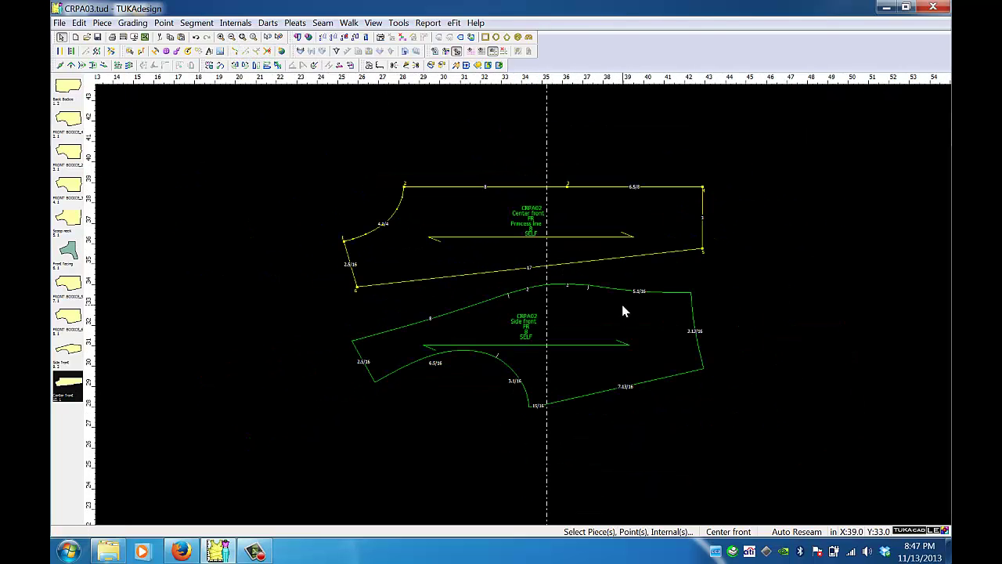
click(641, 319)
drag(642, 319, 641, 315)
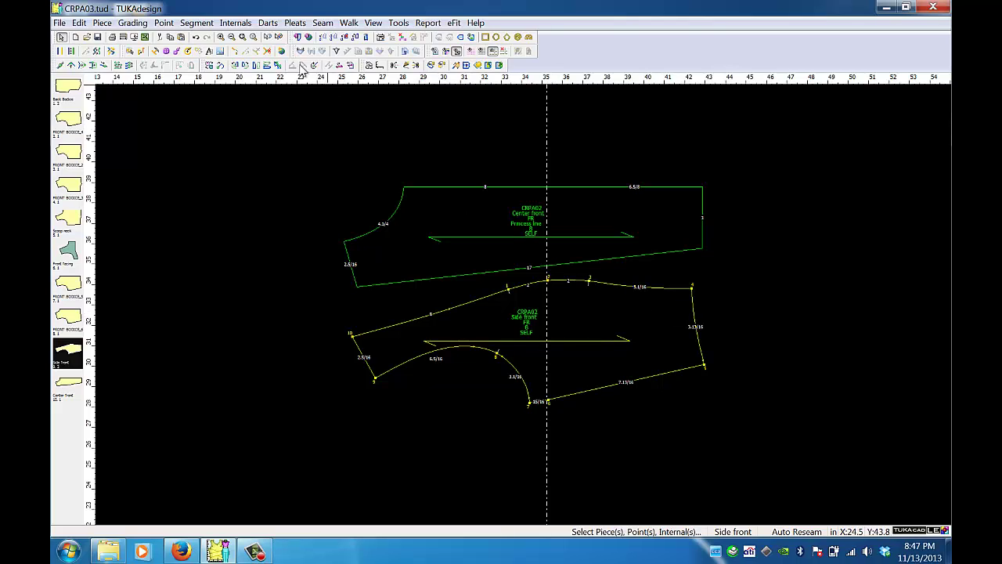
click(267, 66)
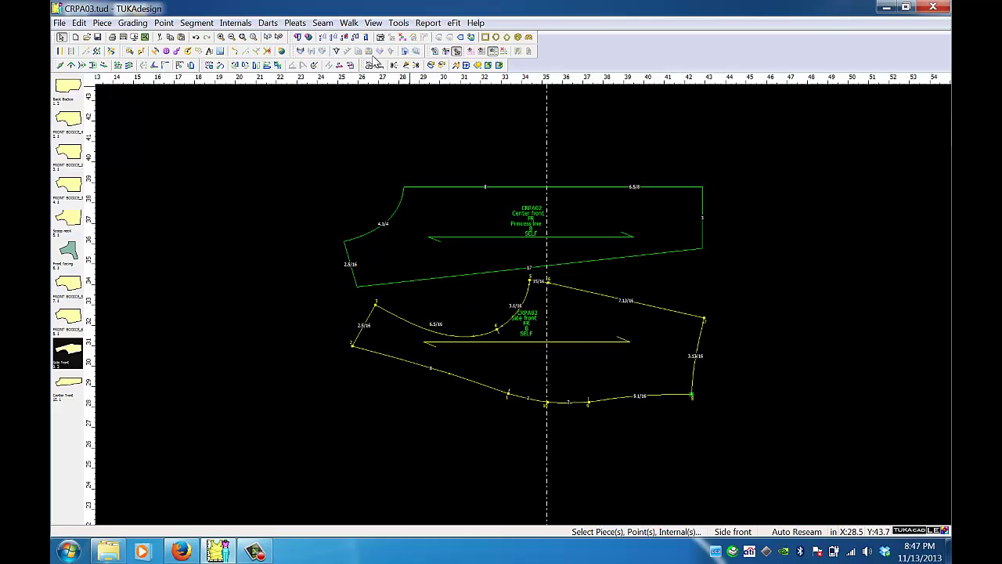
Walk the side front's princess seam along the center front's seam from the waist corner to the shoulder
click(377, 65)
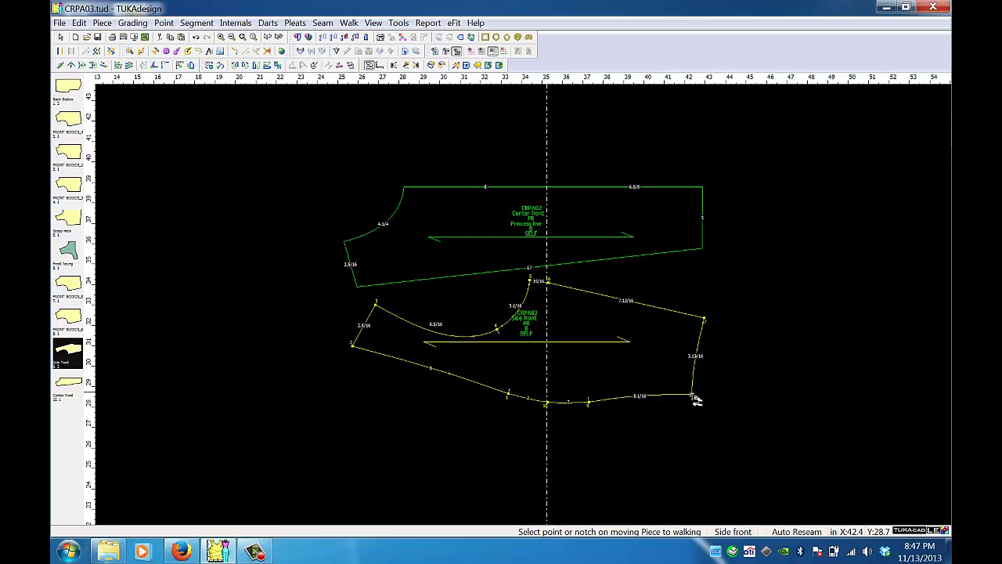
click(691, 396)
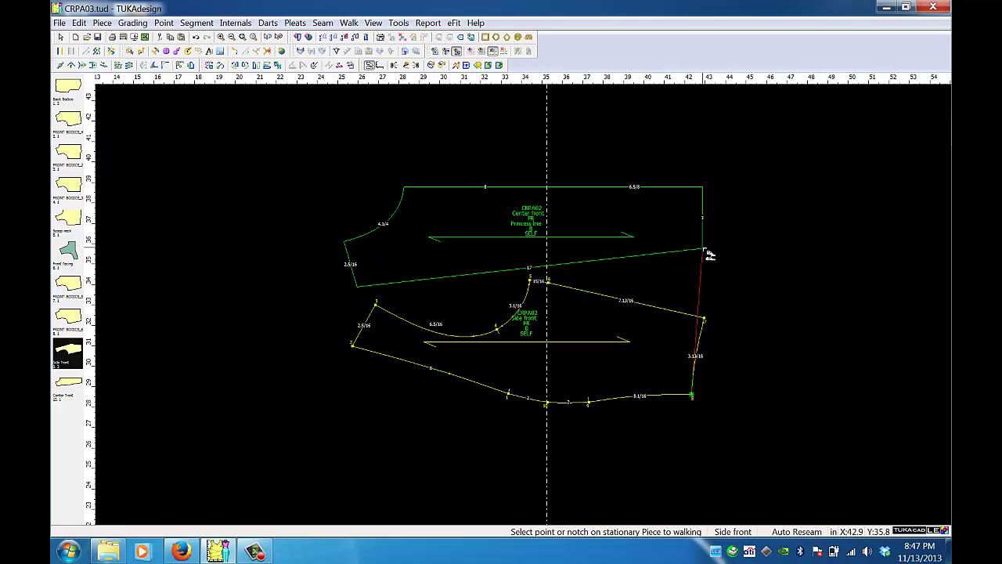
click(702, 250)
click(679, 259)
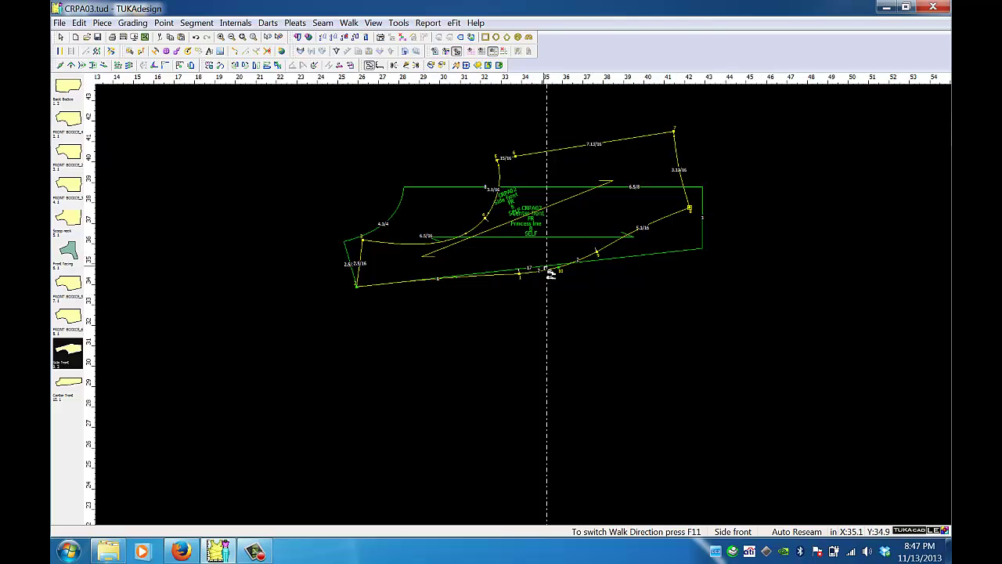
Walk the side front's princess seam back along the center front's seam to the waist corner and end the walk
click(485, 278)
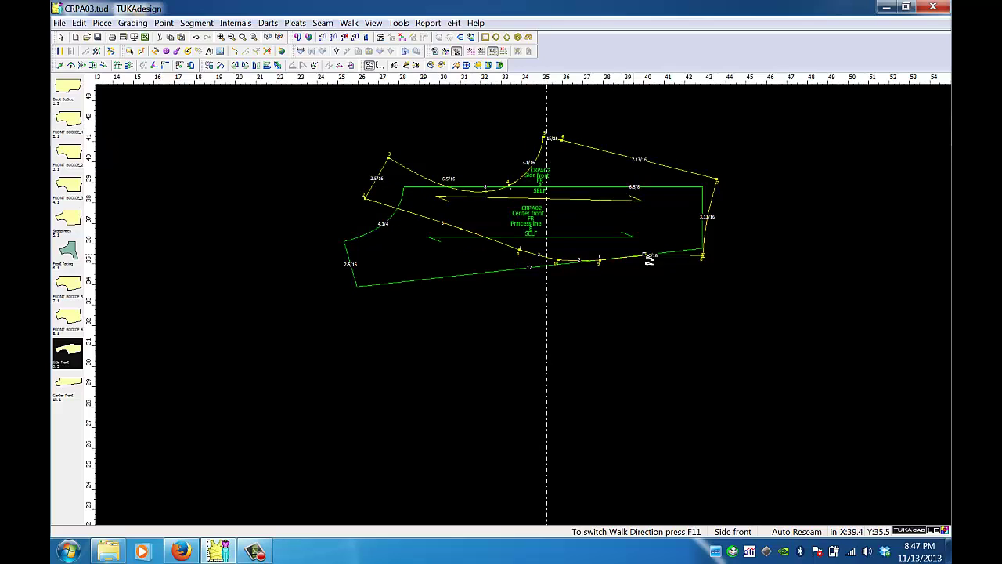
click(692, 257)
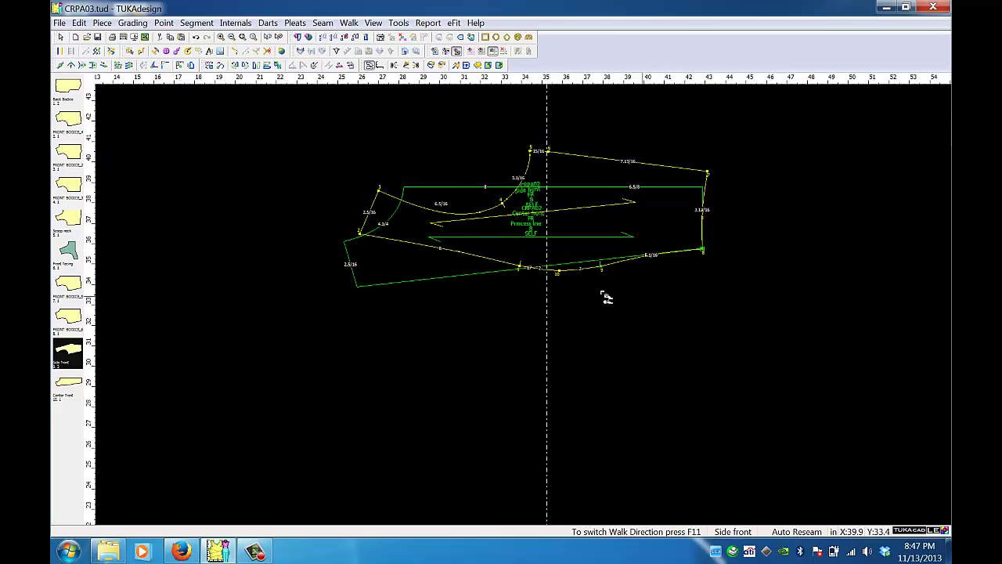
right_click(656, 312)
click(665, 320)
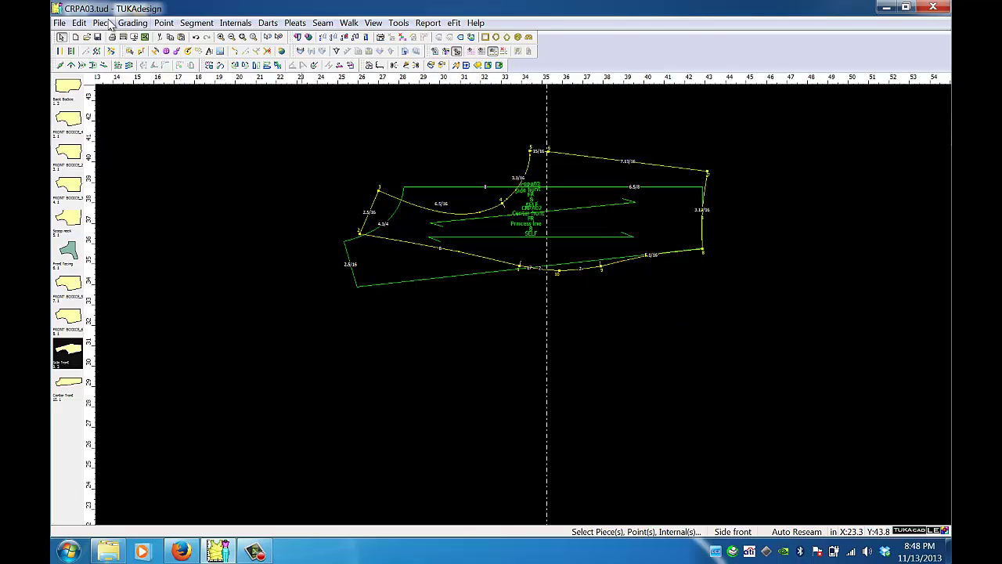
Arrange the work area with only the pieces currently on it, keeping rotation to a horizontal grainline
click(79, 23)
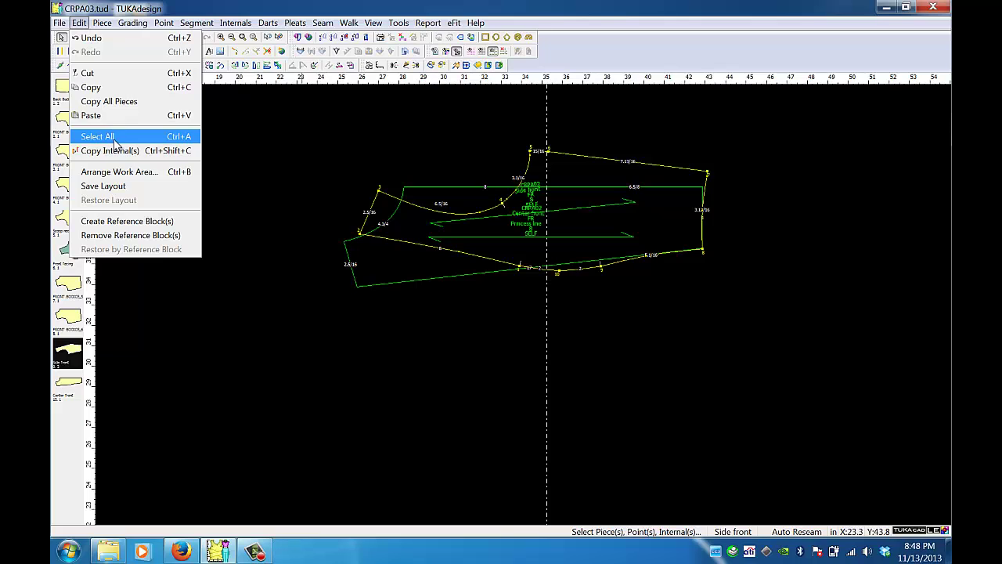
click(122, 171)
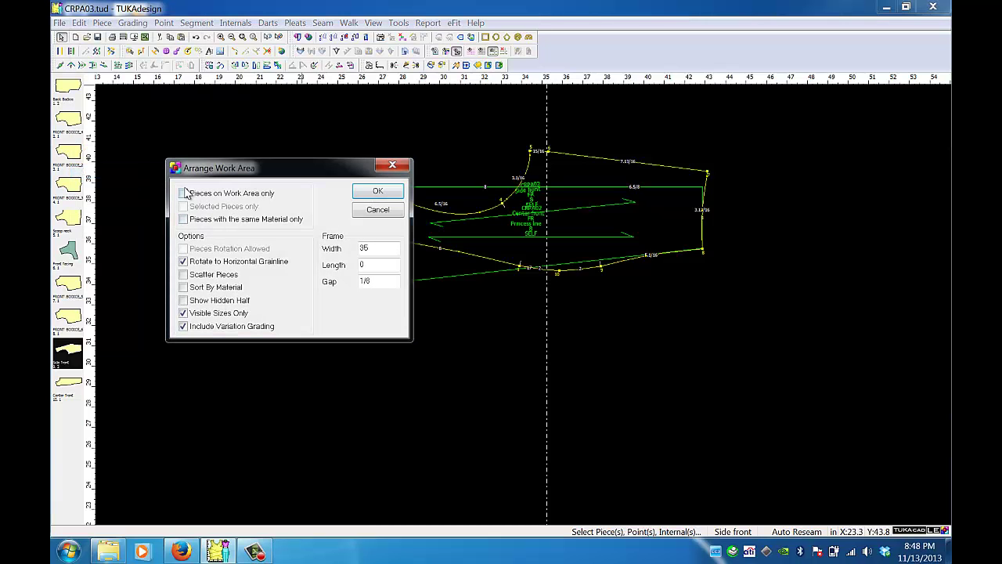
click(184, 194)
click(378, 191)
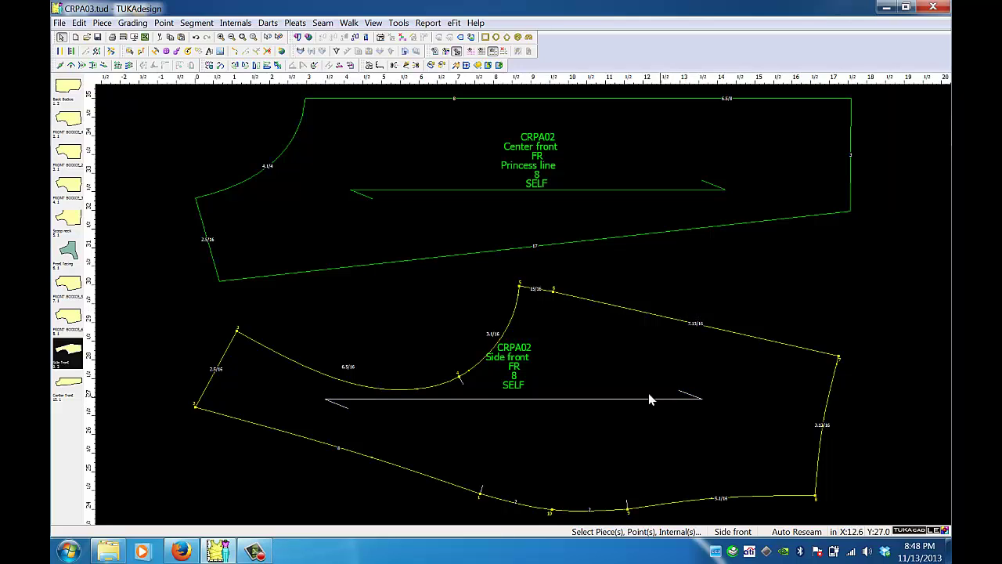
Make the center front edge a half line from neck to waist, display the full mirrored piece, and shift the side front clear
click(306, 103)
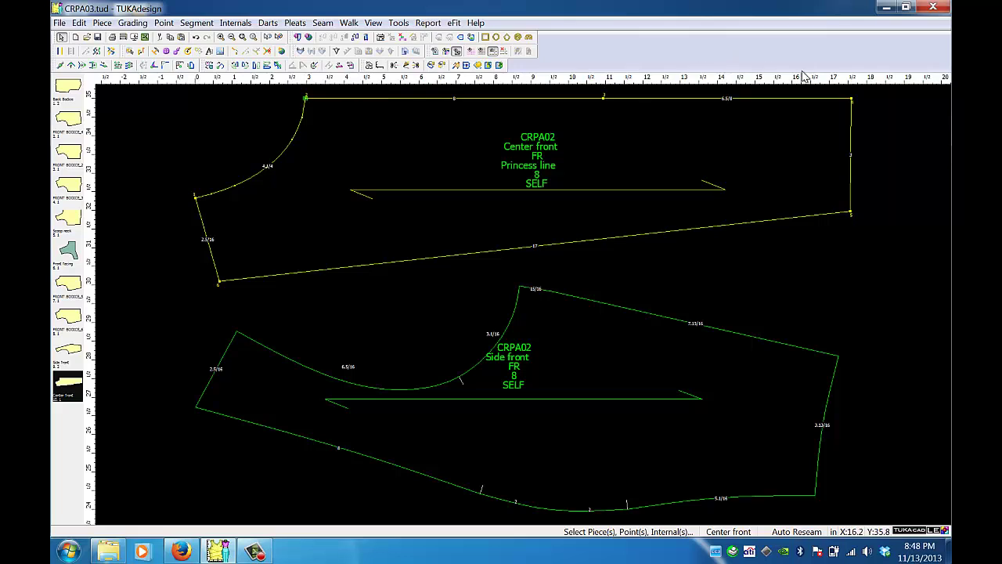
click(851, 100)
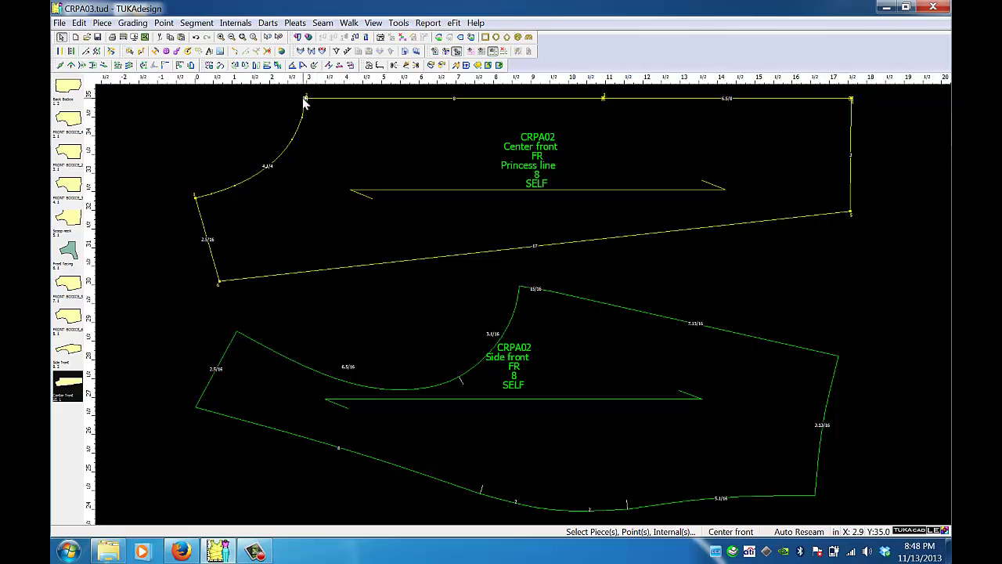
click(852, 100)
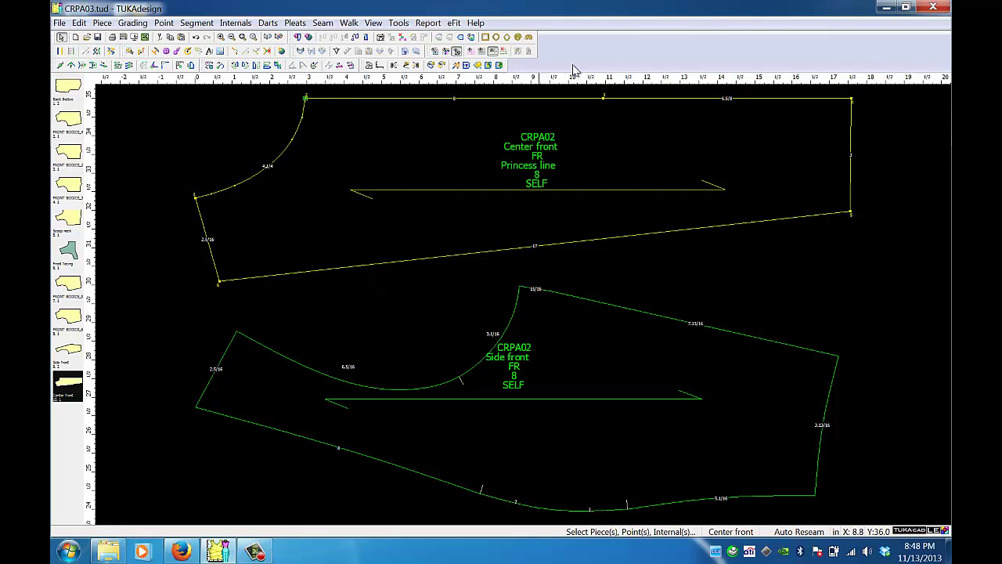
click(536, 100)
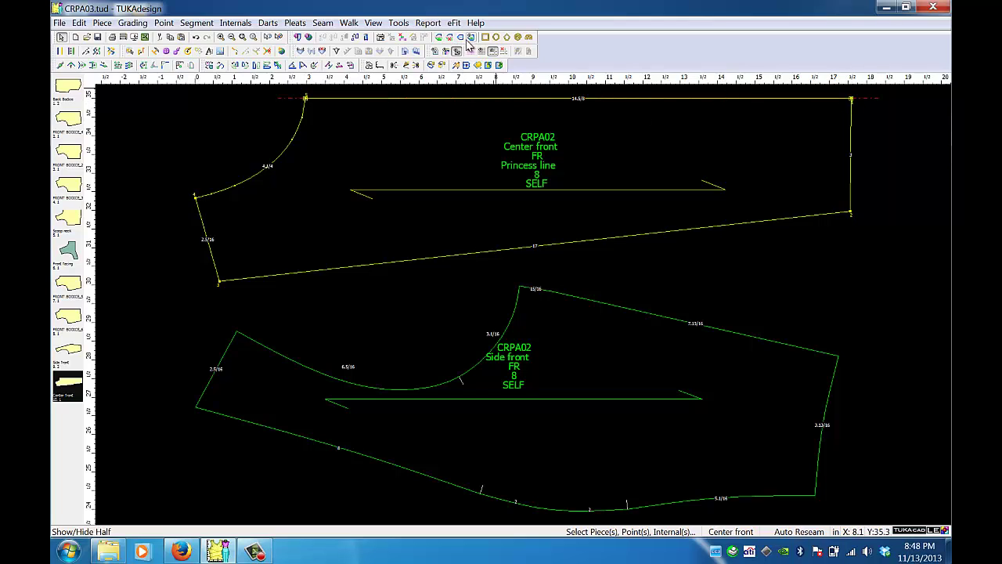
click(469, 36)
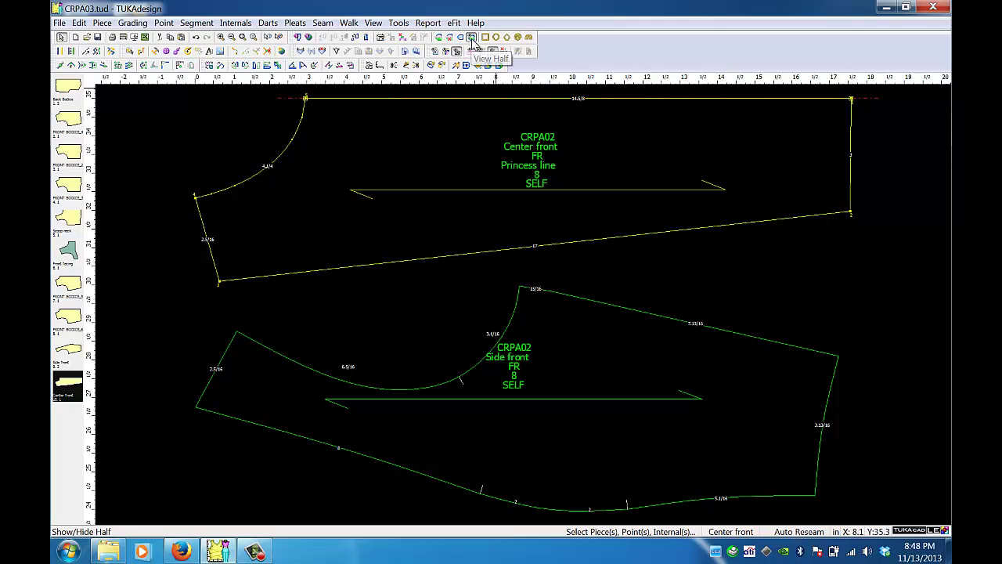
click(233, 39)
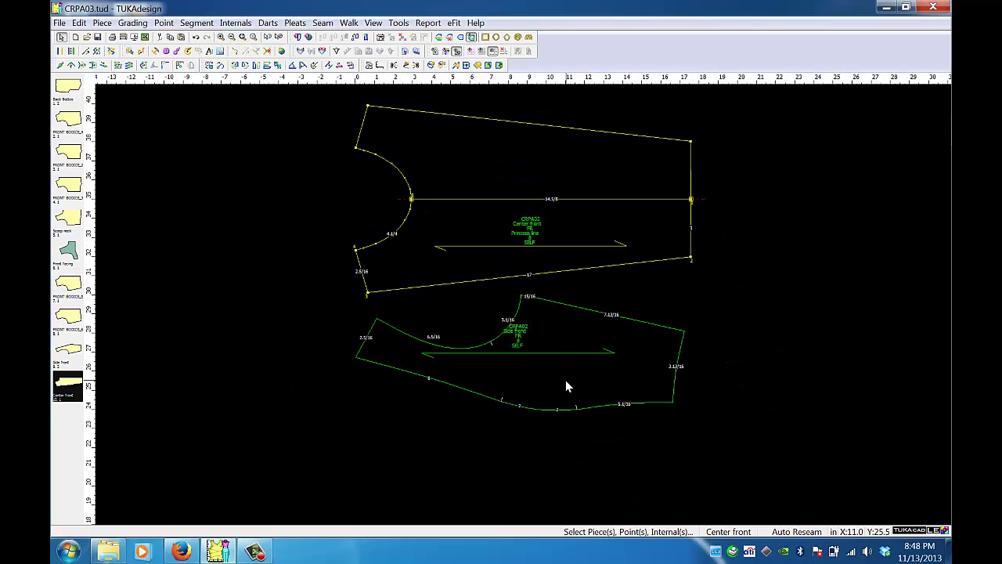
drag(565, 380, 545, 390)
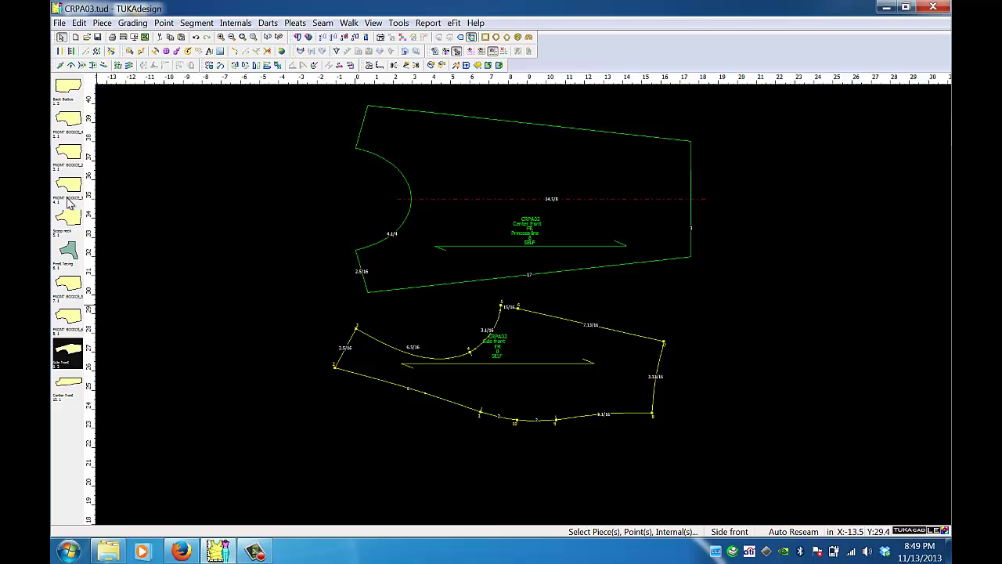
Bring the back bodice into the work area and paste a copy of it
click(68, 89)
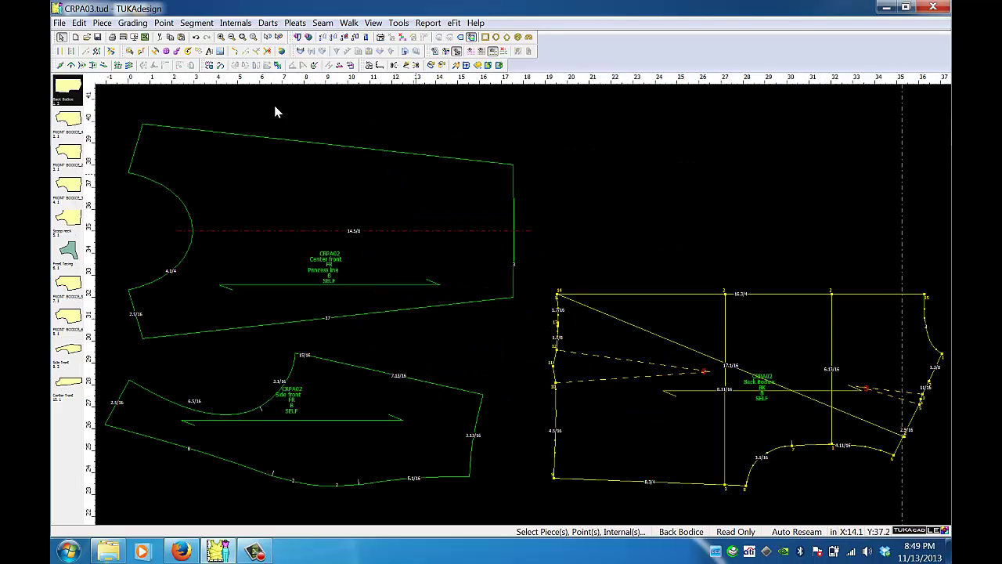
click(80, 23)
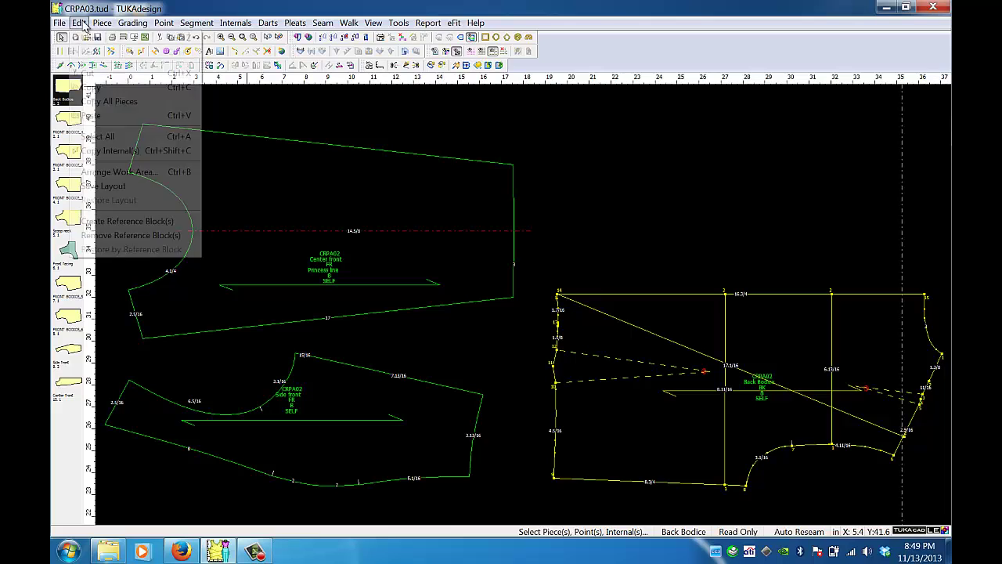
click(98, 87)
click(79, 23)
click(93, 115)
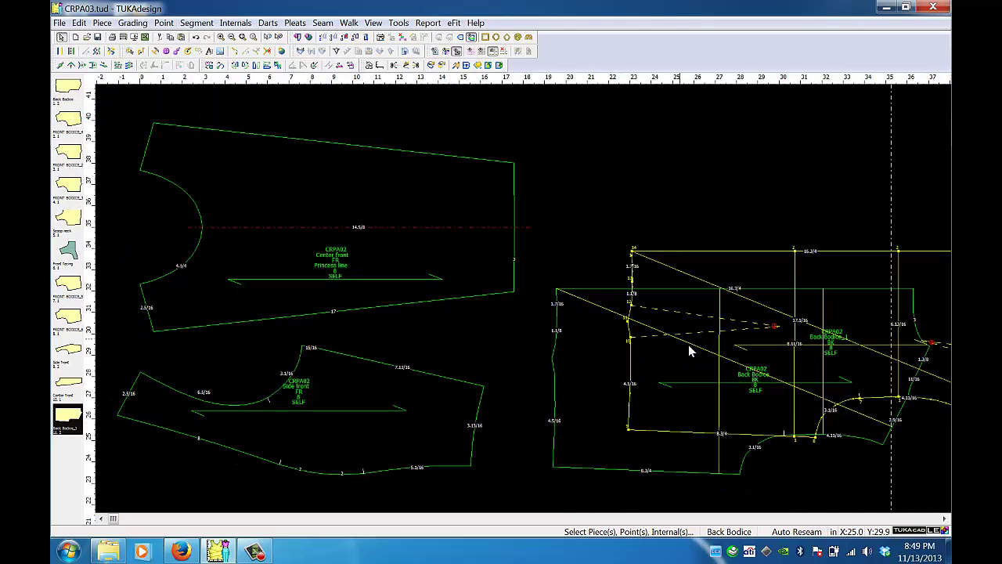
Clear the original back bodice from the work area and move the copy closer to the front panels
right_click(602, 440)
click(669, 305)
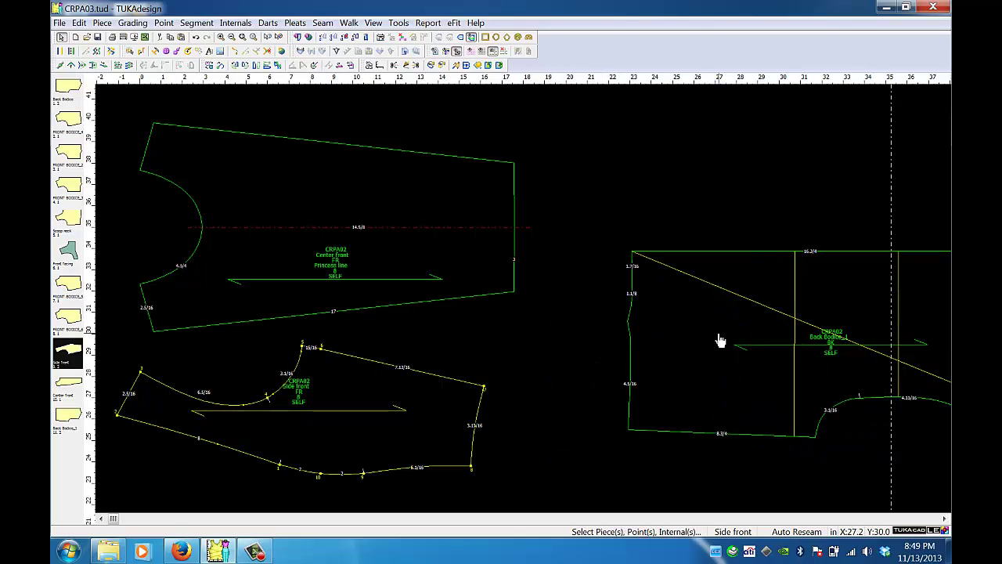
drag(718, 340, 633, 293)
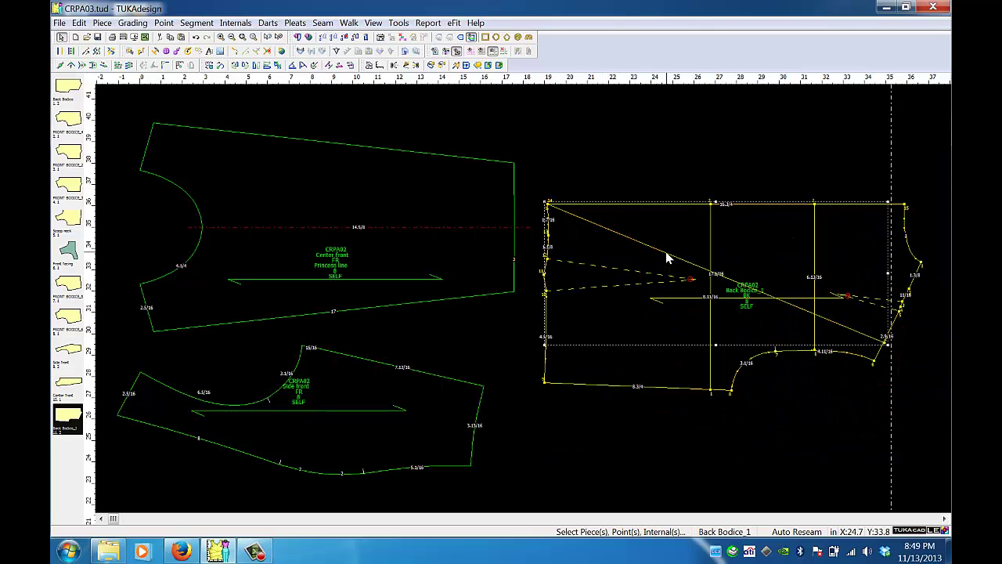
Delete the diagonal line and both vertical guide lines from the back bodice copy
right_click(667, 259)
click(723, 339)
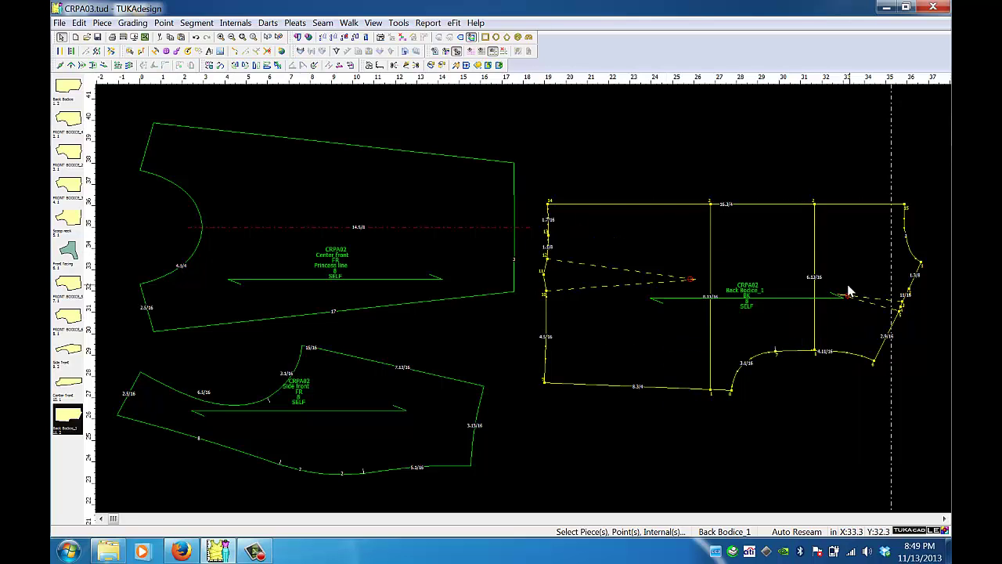
right_click(815, 288)
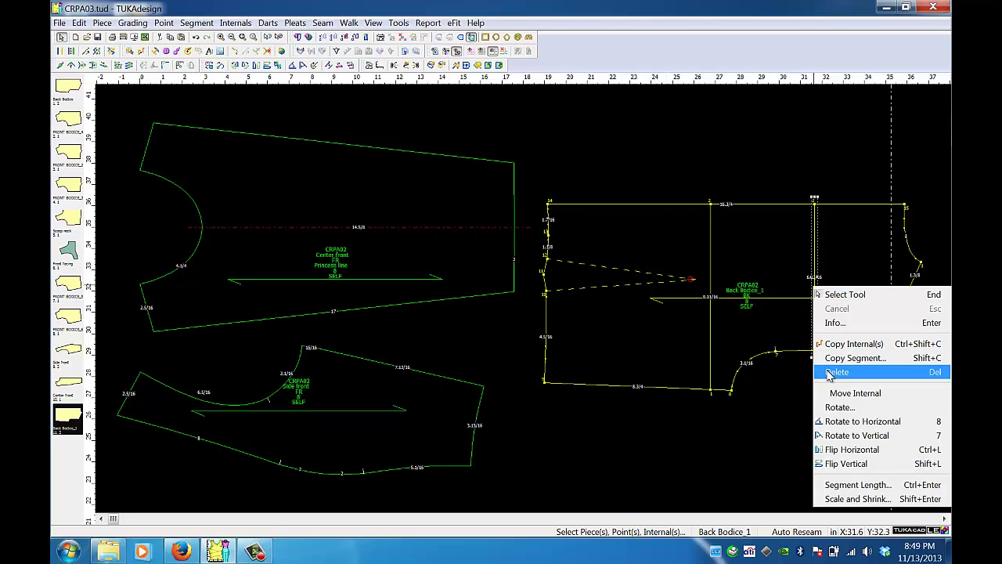
click(831, 372)
click(711, 330)
right_click(711, 331)
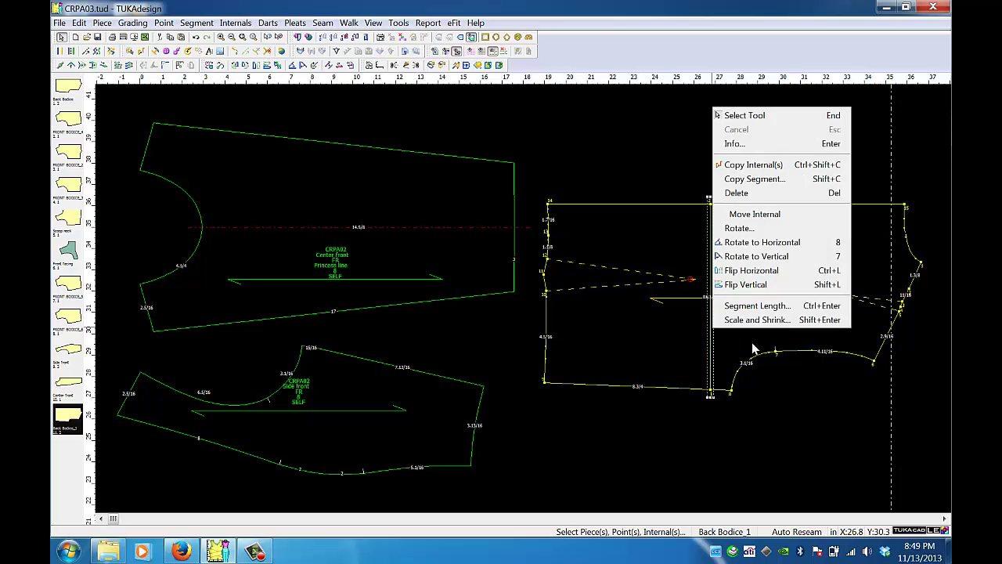
click(743, 194)
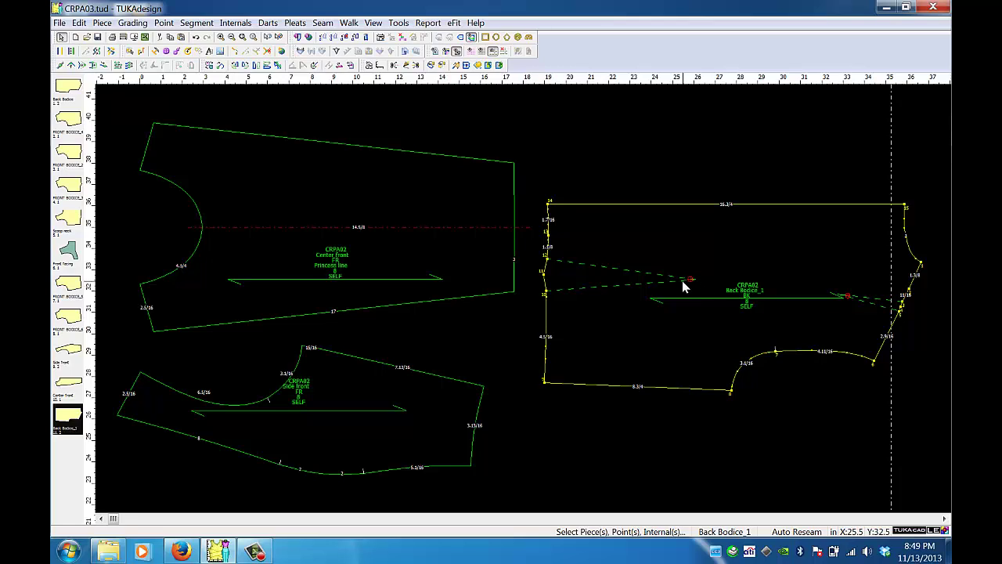
Draft an internal curve from the back's waist dart tip toward the shoulder dart tip, in spans of about 1 15/16, 3 1/8 and 1 5/16 inches
click(406, 67)
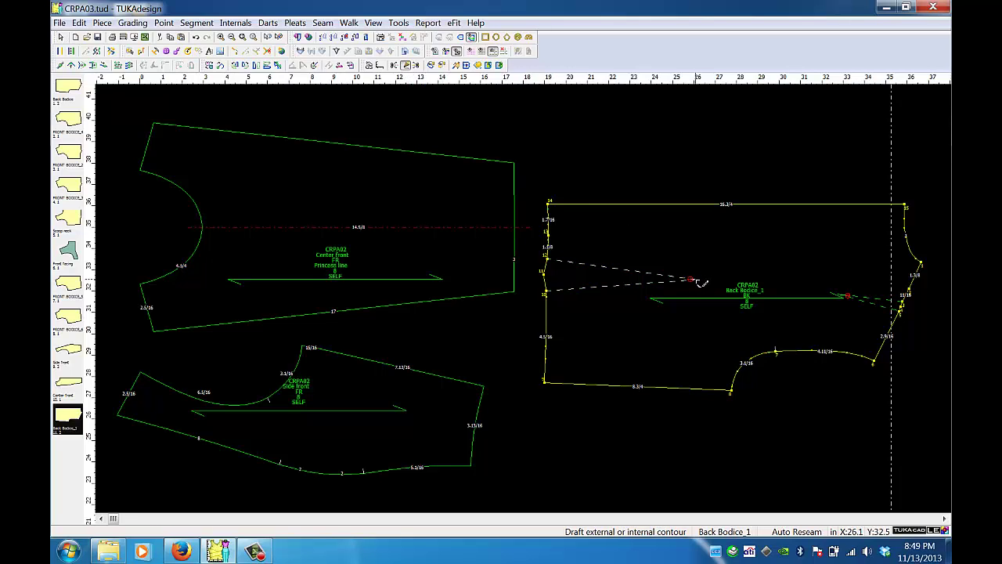
click(696, 285)
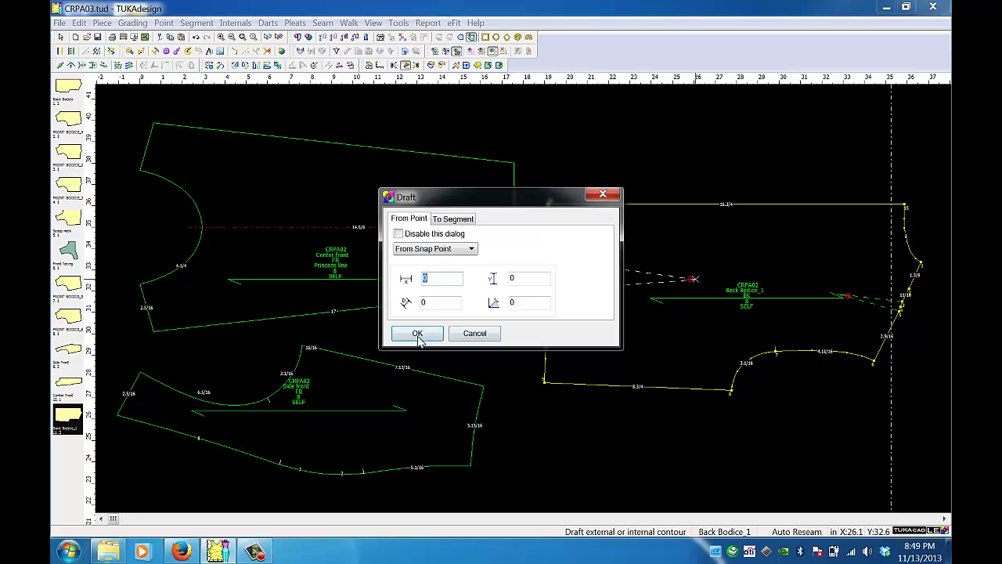
key(Return)
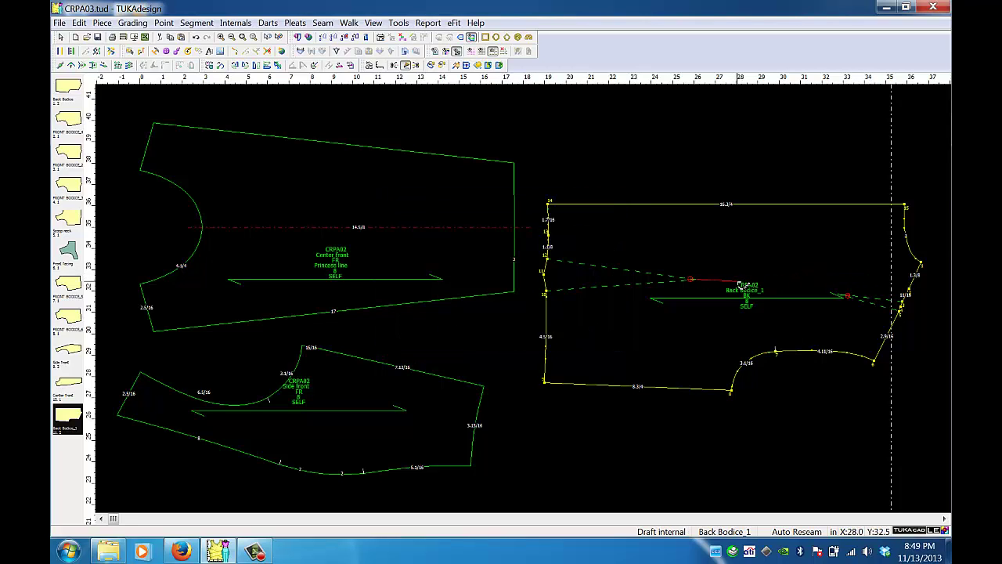
click(738, 283)
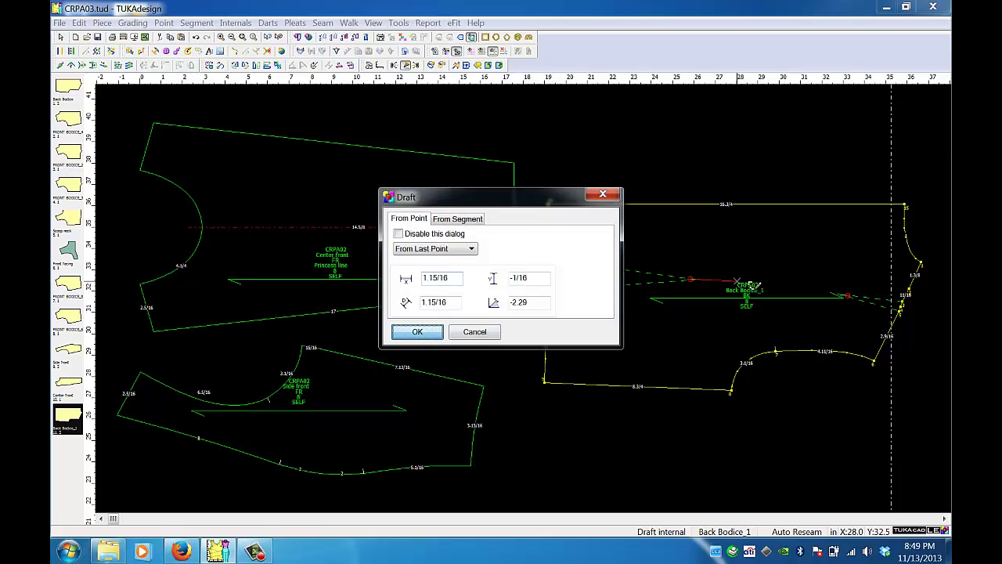
click(418, 332)
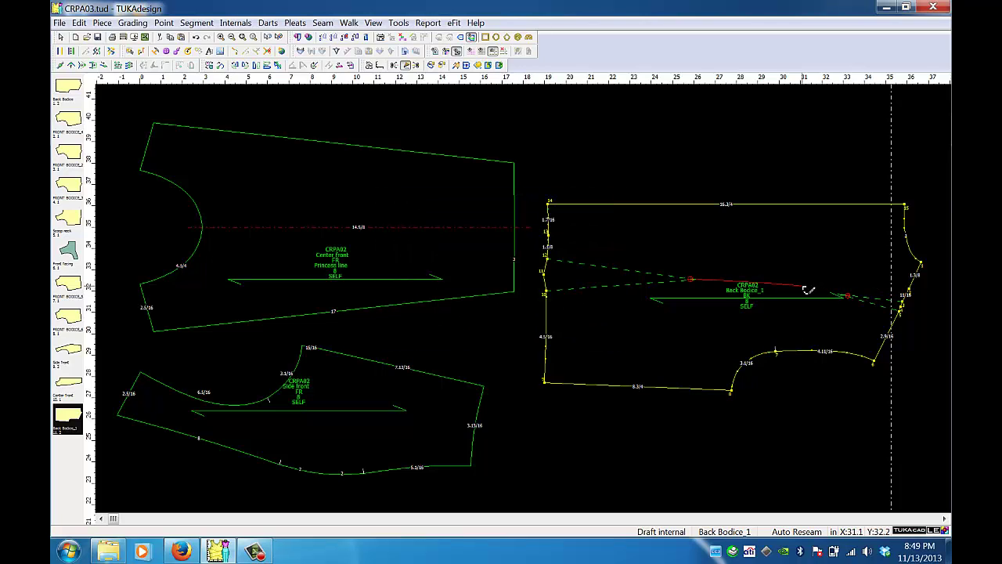
click(804, 289)
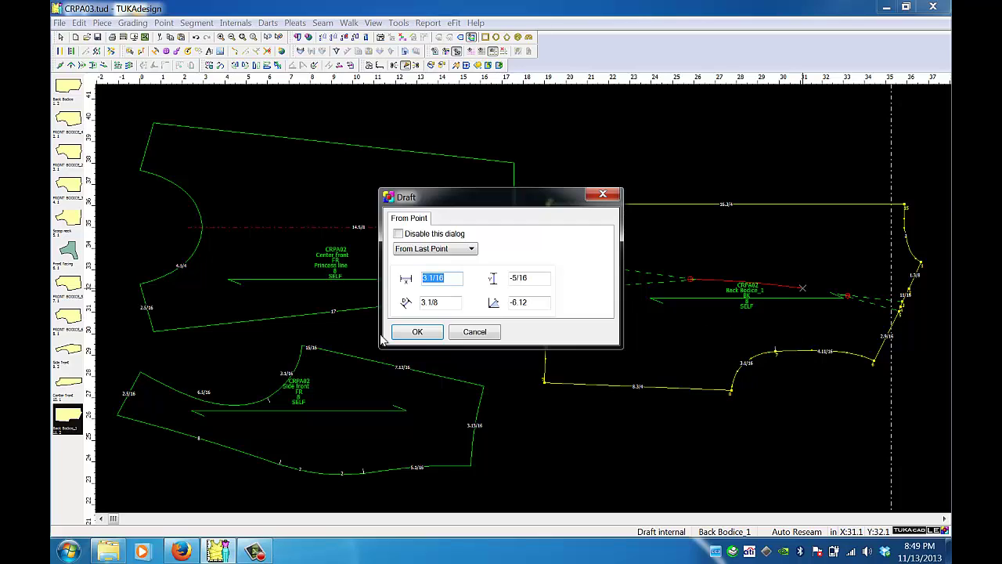
click(410, 333)
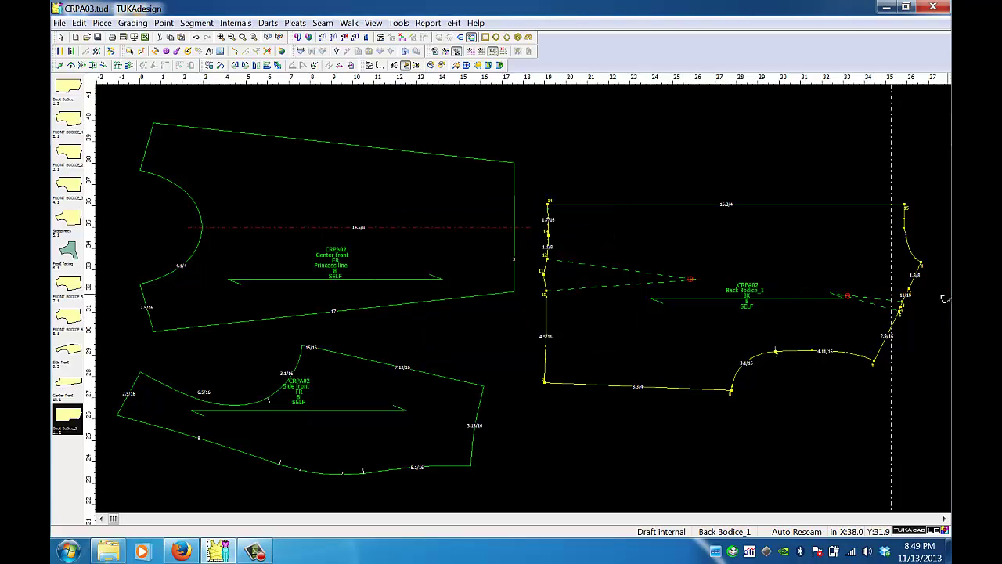
click(831, 294)
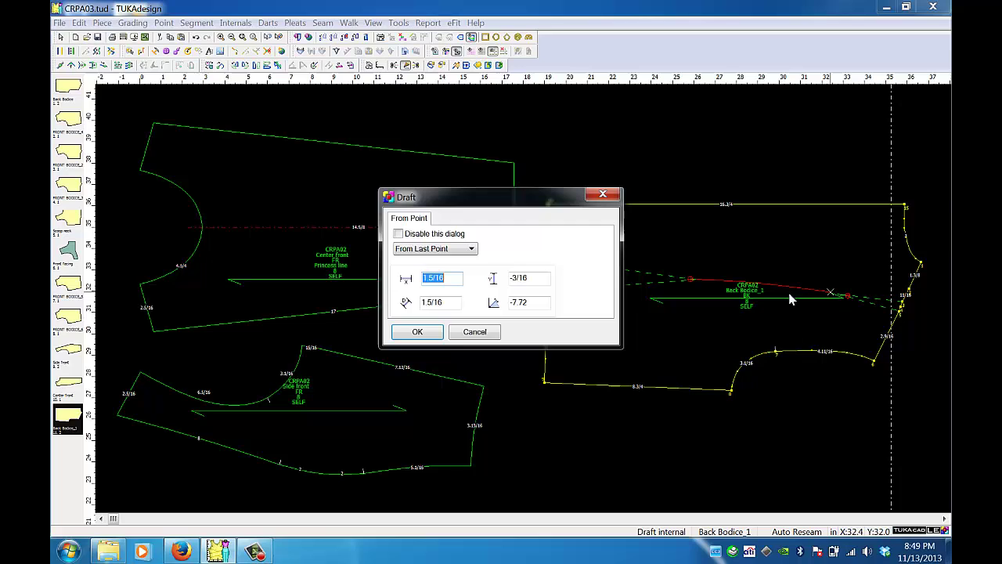
click(417, 332)
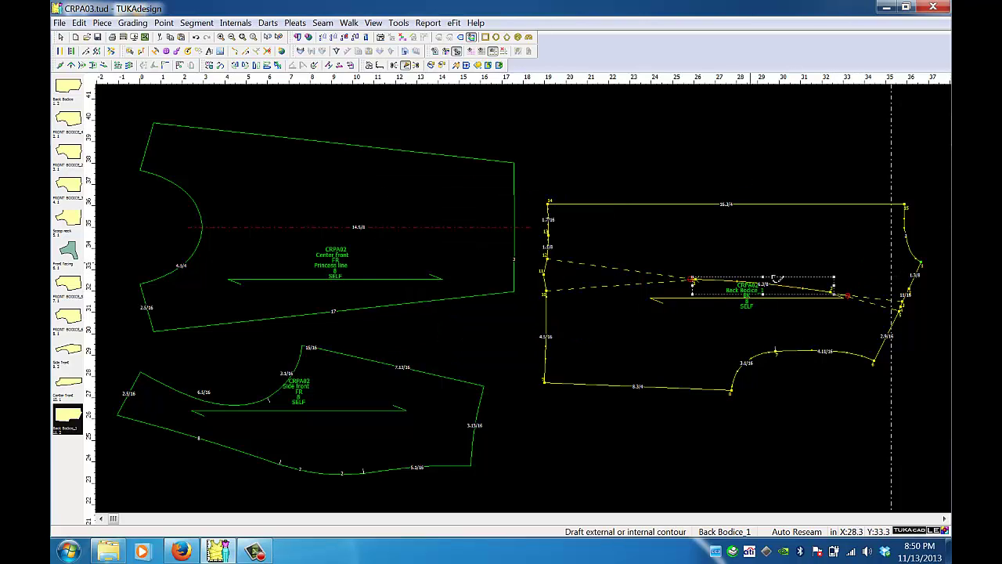
right_click(623, 175)
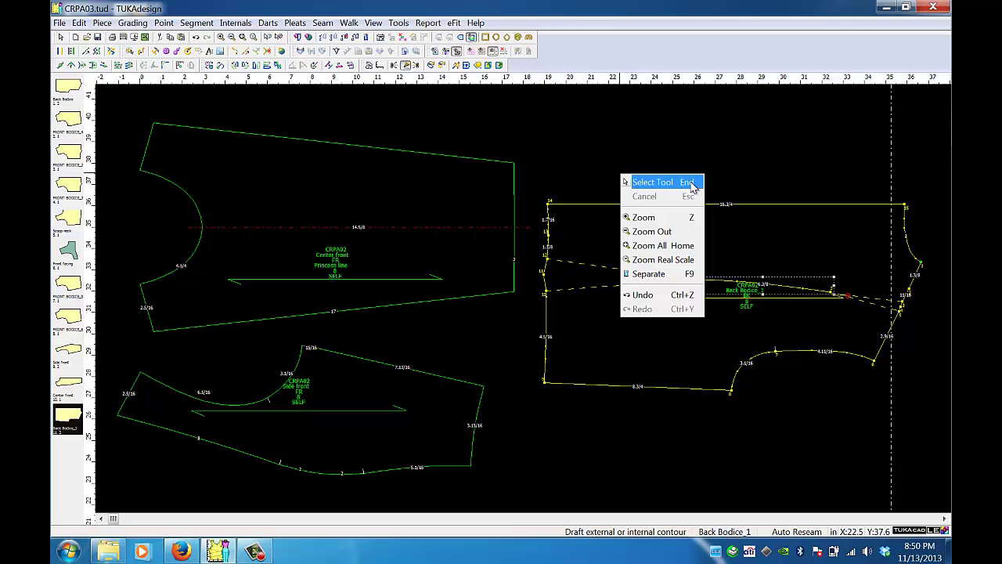
click(692, 185)
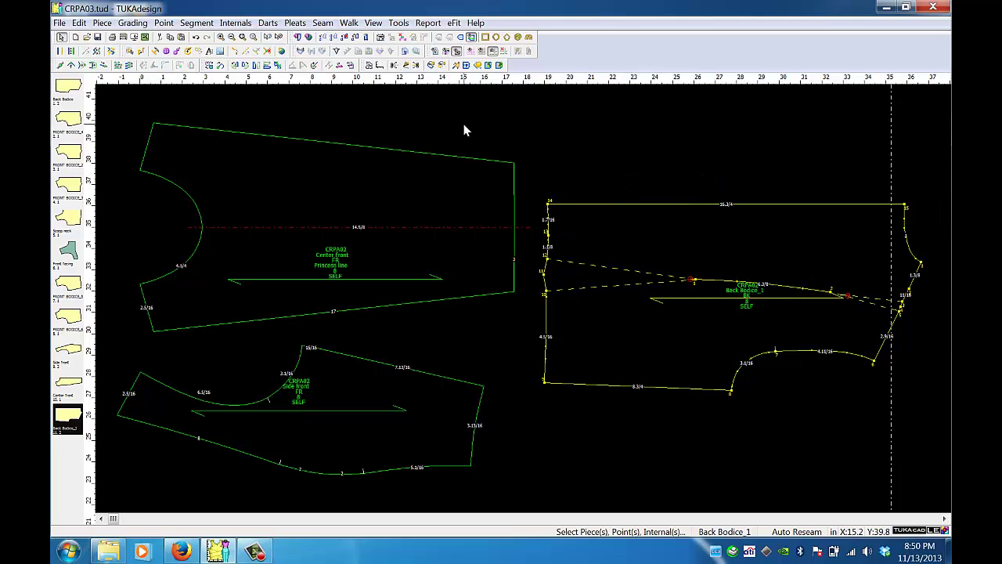
Trace the side back panel from the back bodice copy along waist, lower dart leg, princess curve, shoulder, armhole and side seam
click(456, 65)
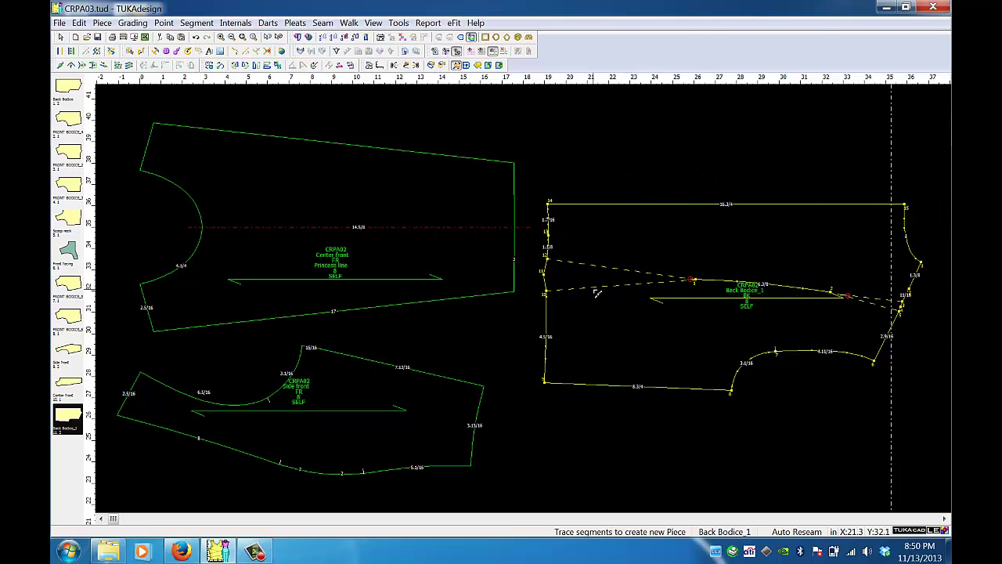
click(546, 338)
click(598, 287)
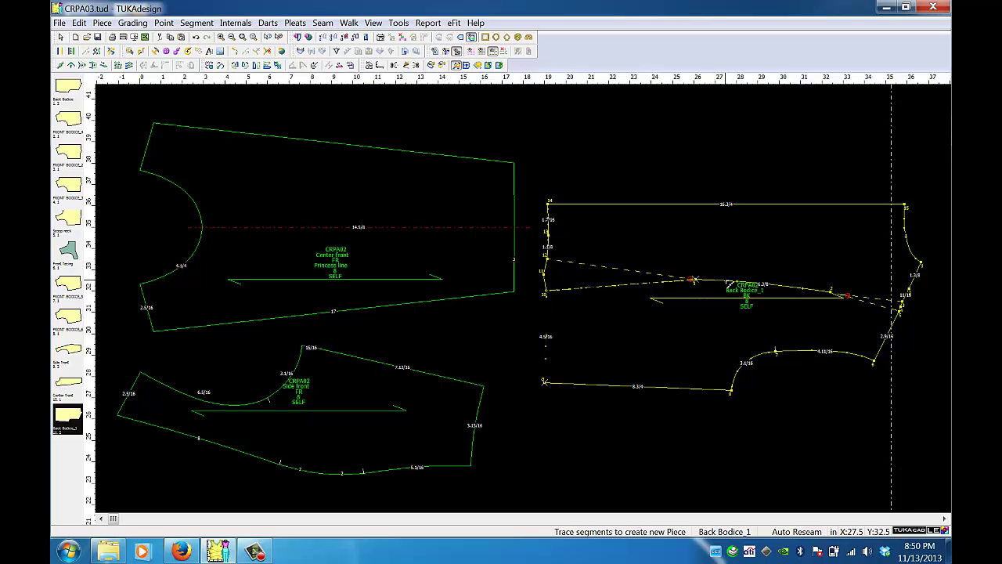
click(827, 291)
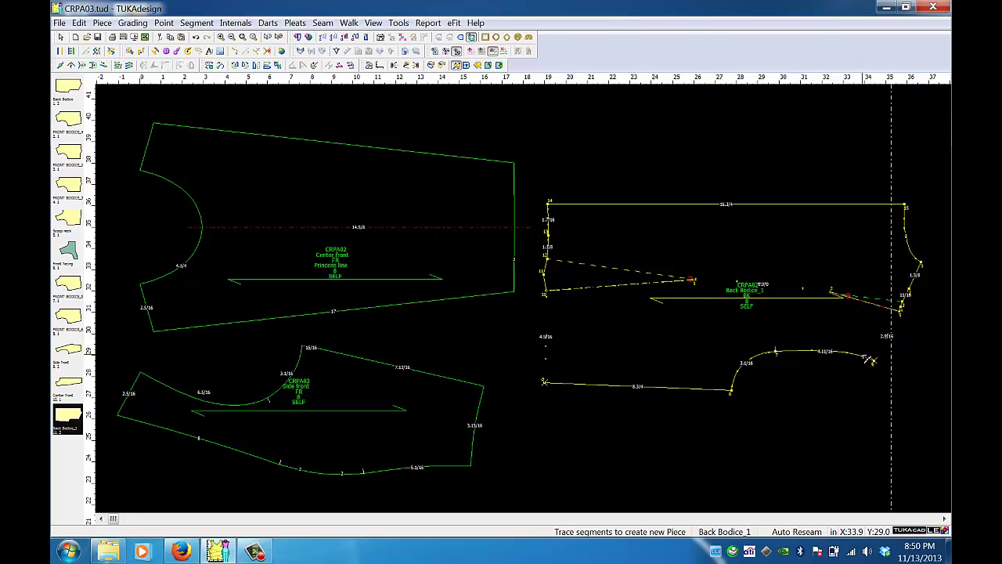
click(867, 358)
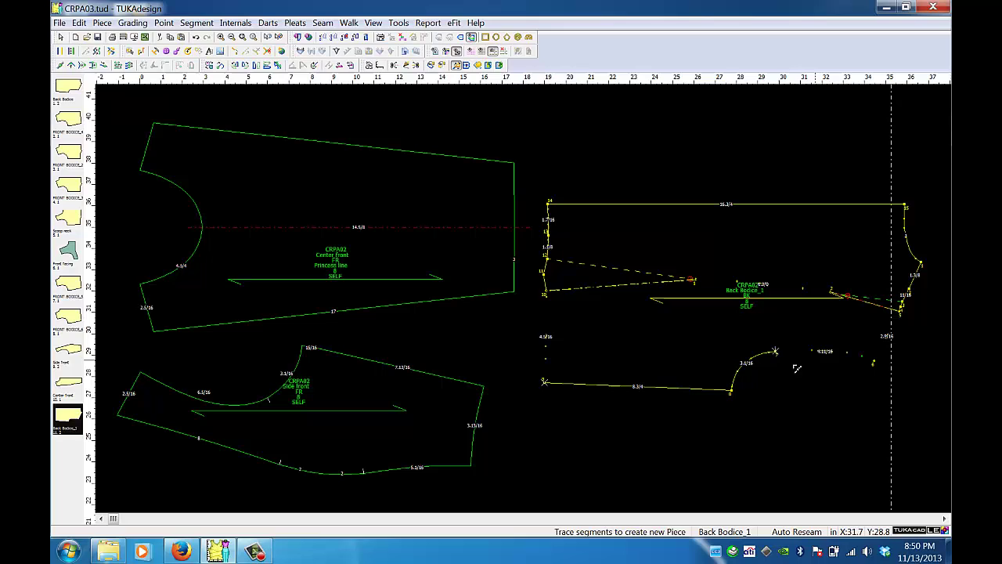
click(717, 391)
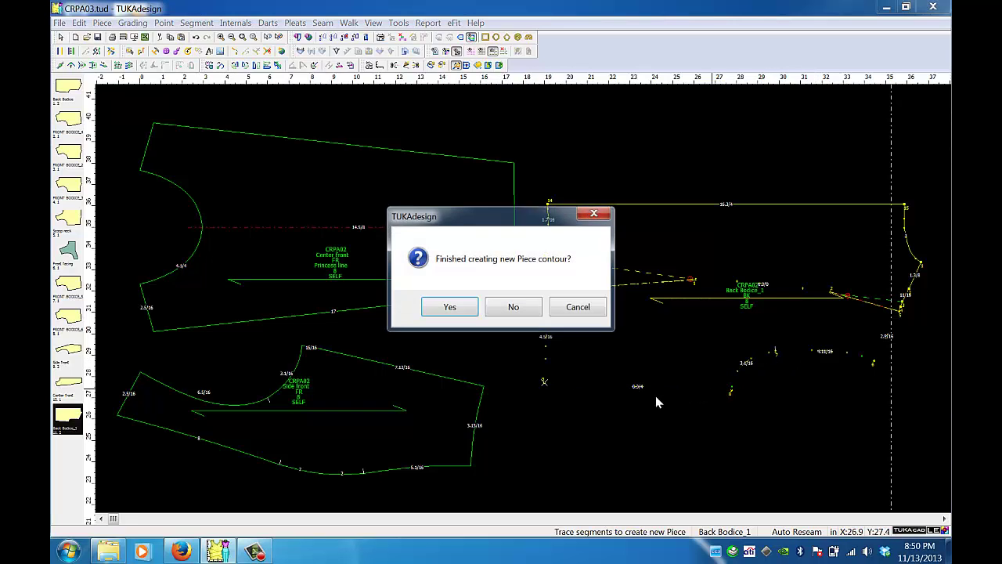
click(461, 309)
Move the traced side back panel below the back bodice copy and shift the copy up clear of it
right_click(617, 168)
click(634, 172)
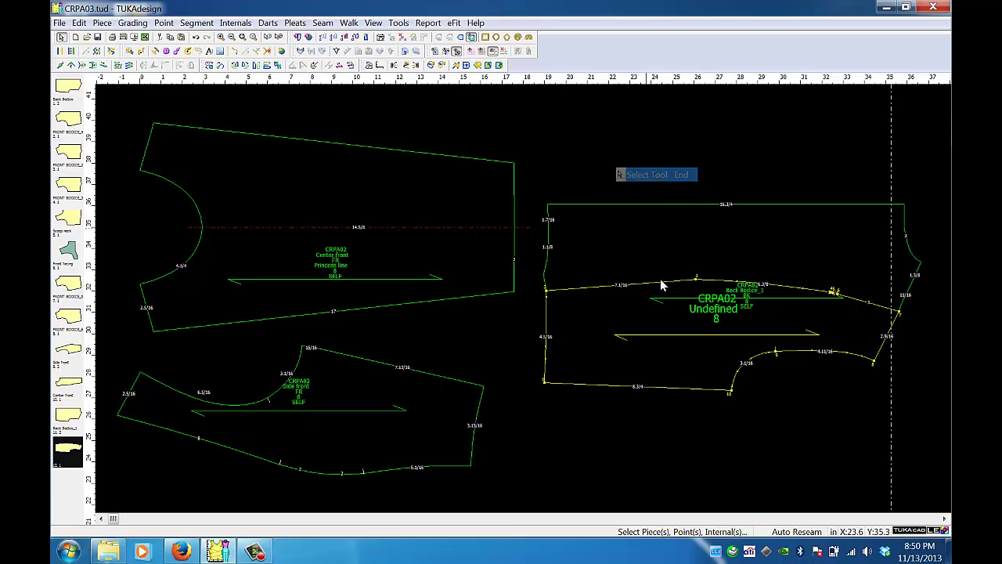
drag(663, 288, 667, 381)
click(710, 306)
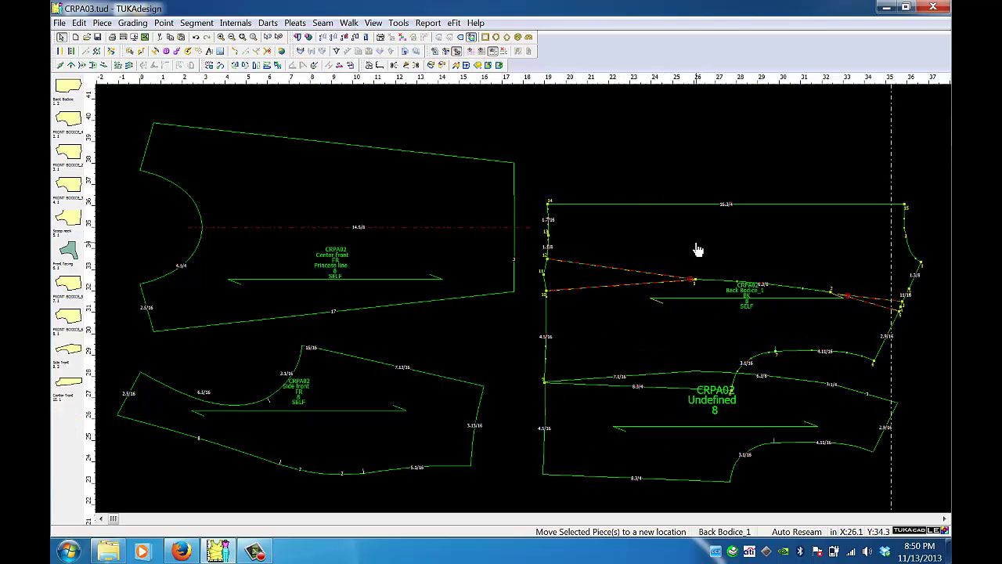
drag(696, 251, 688, 199)
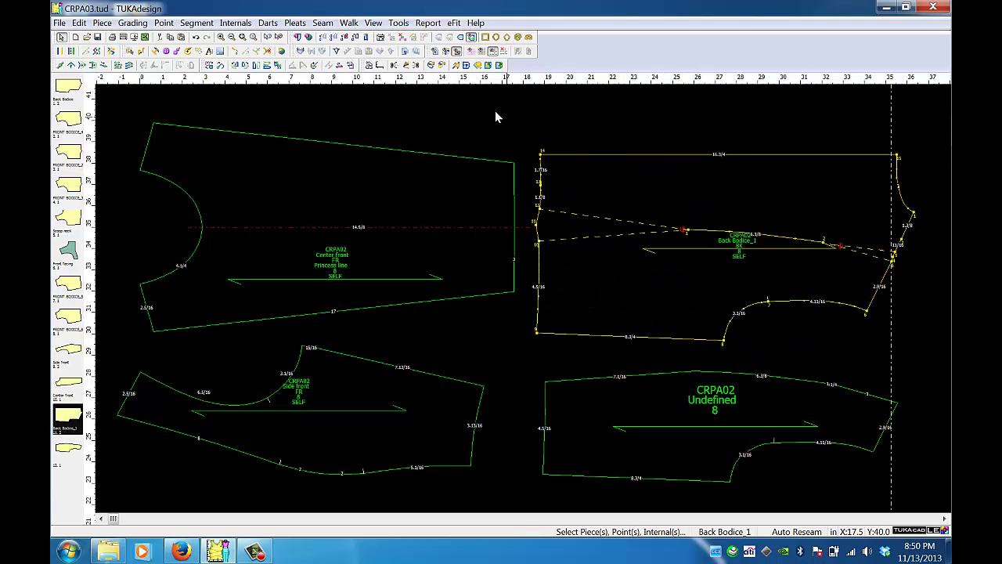
Trace the center back panel from the bodice copy along center back, neckline, shoulder, princess curve, upper dart leg and waist
click(457, 65)
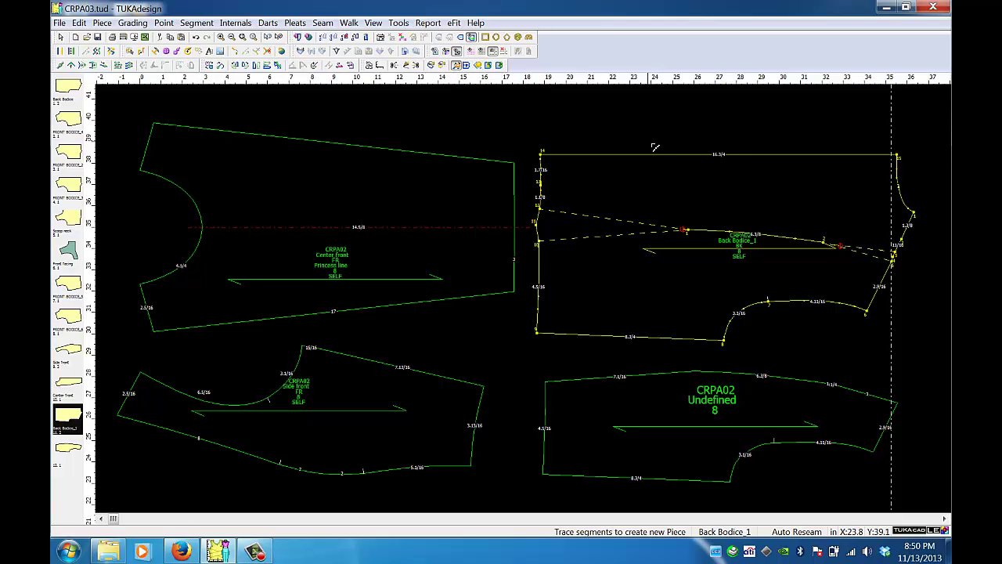
click(658, 156)
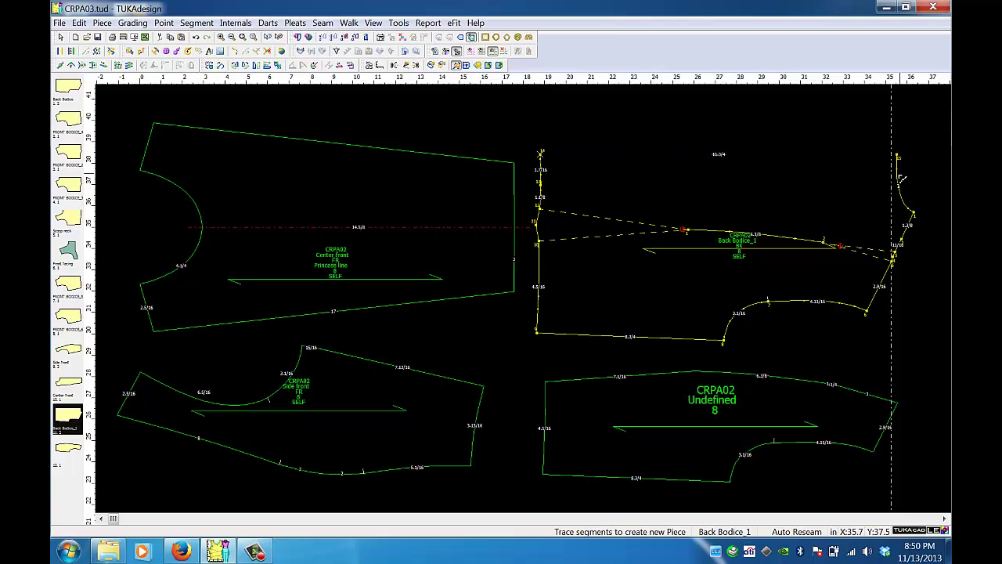
click(904, 238)
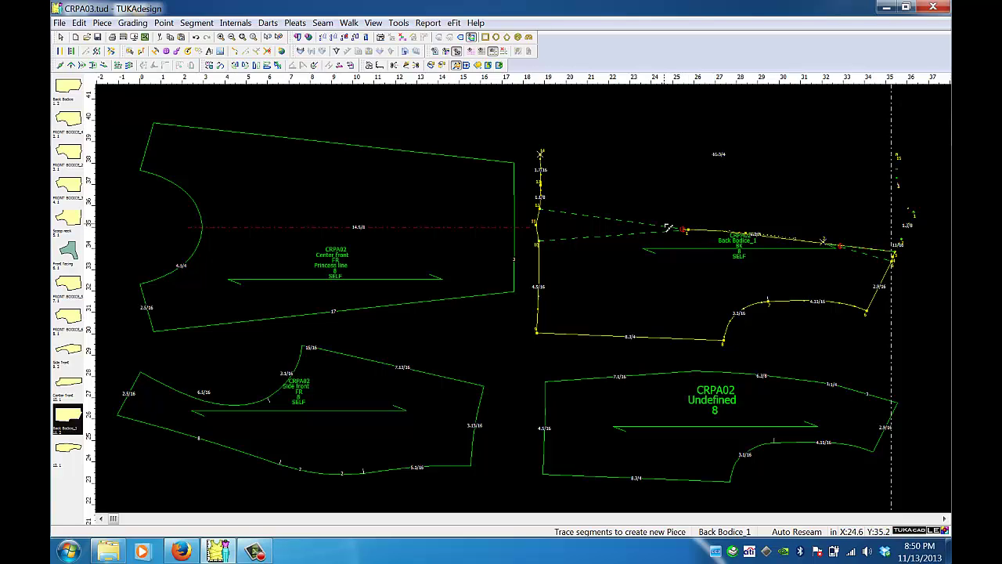
click(667, 228)
click(541, 167)
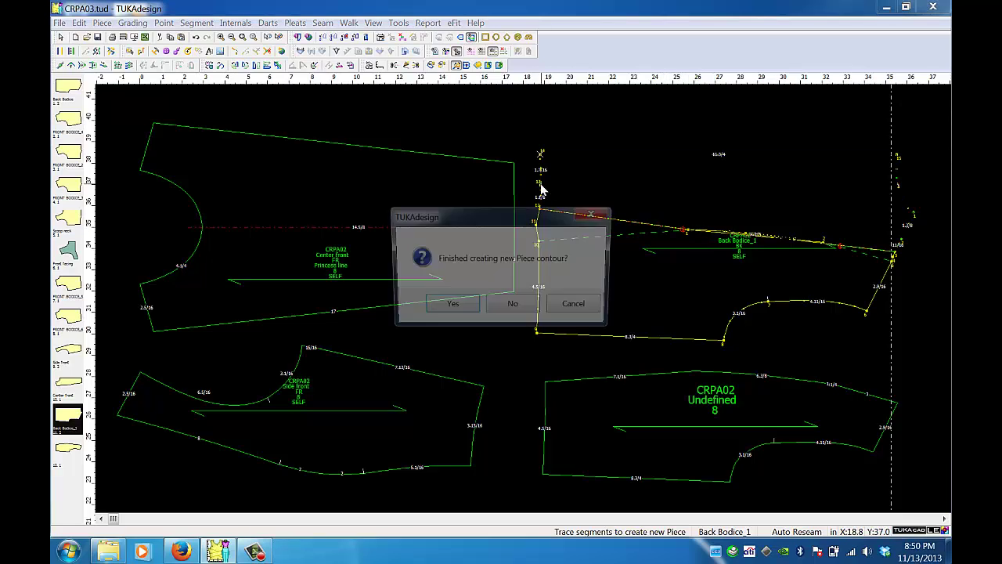
click(457, 306)
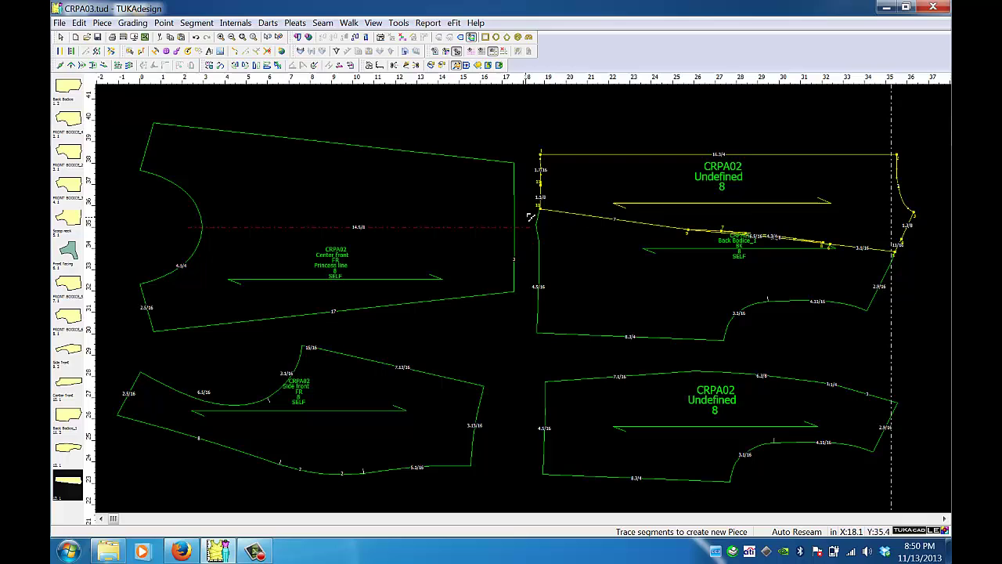
End the tracing and move the new center back panel above the back bodice copy
right_click(470, 127)
click(493, 133)
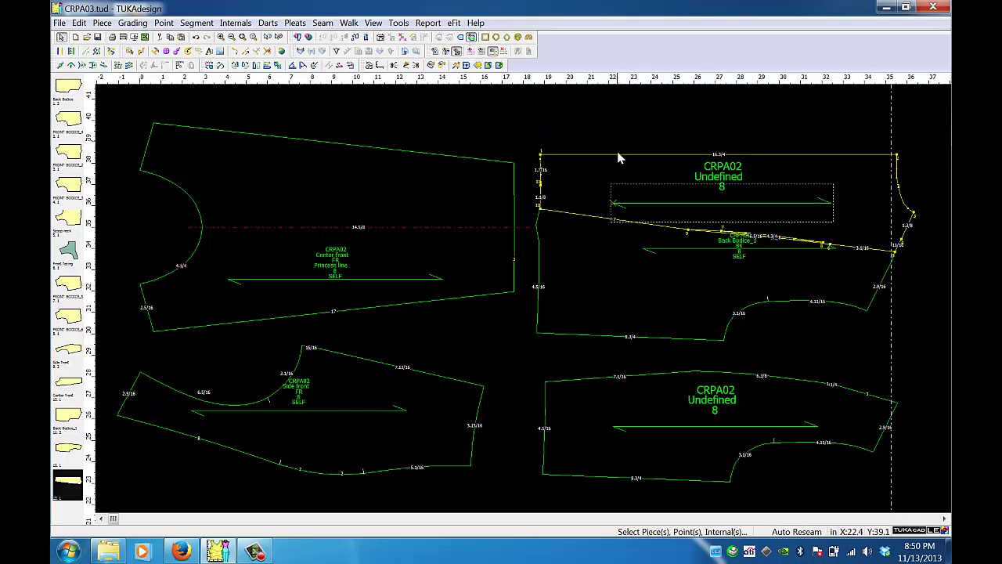
drag(618, 158, 633, 82)
Delete the back bodice copy and move the center back and side back panels close together
click(646, 290)
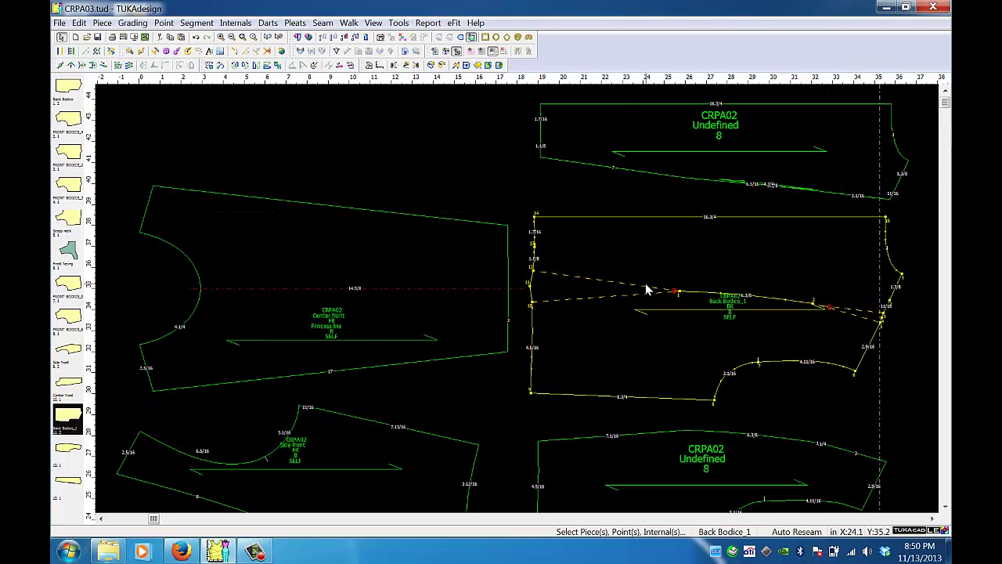
right_click(659, 259)
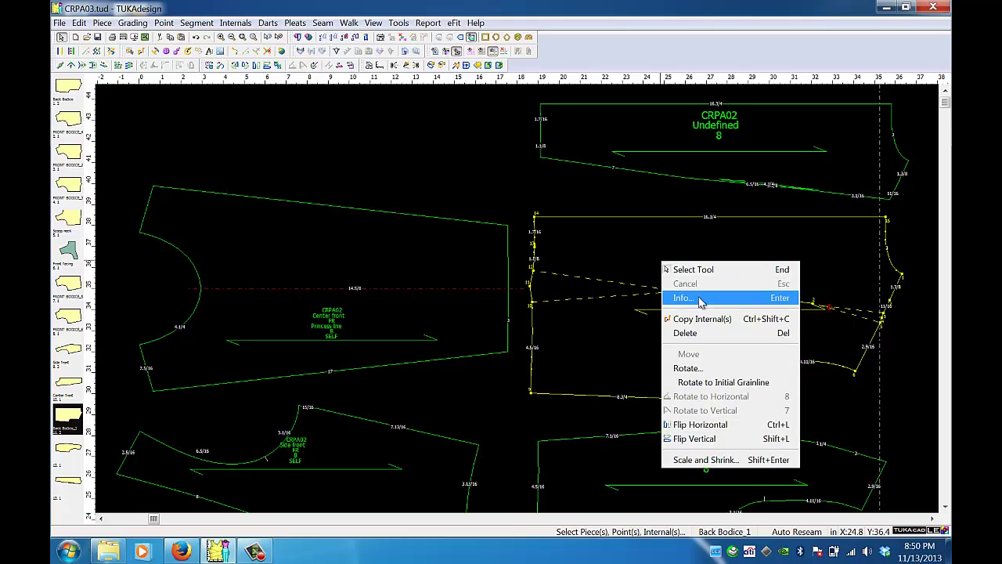
click(718, 334)
click(559, 313)
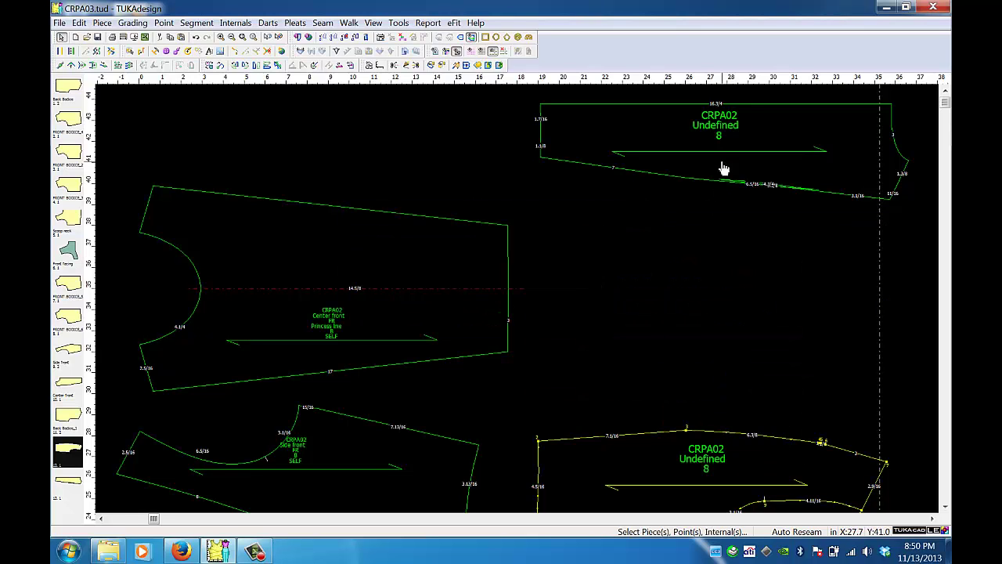
drag(723, 169, 714, 268)
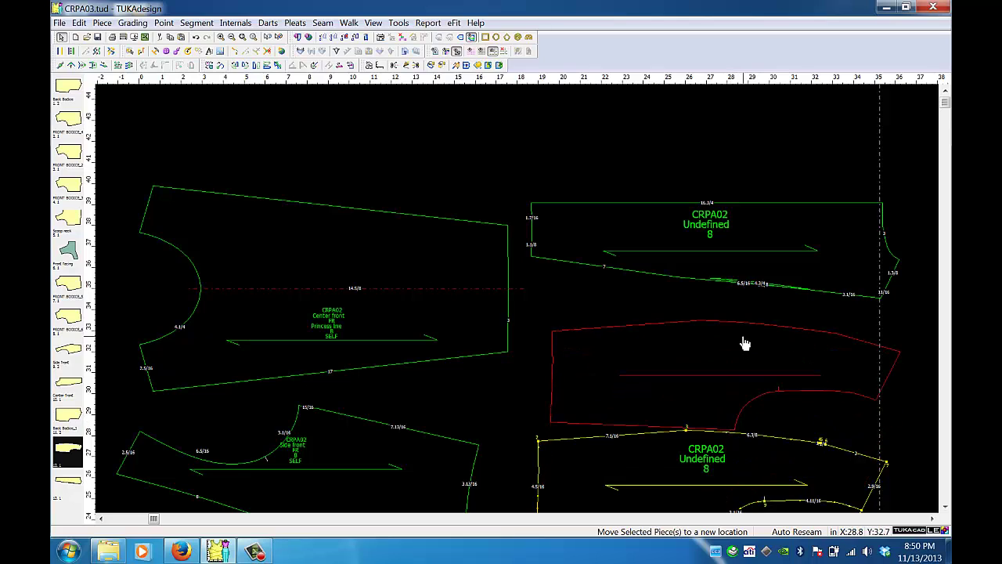
click(758, 313)
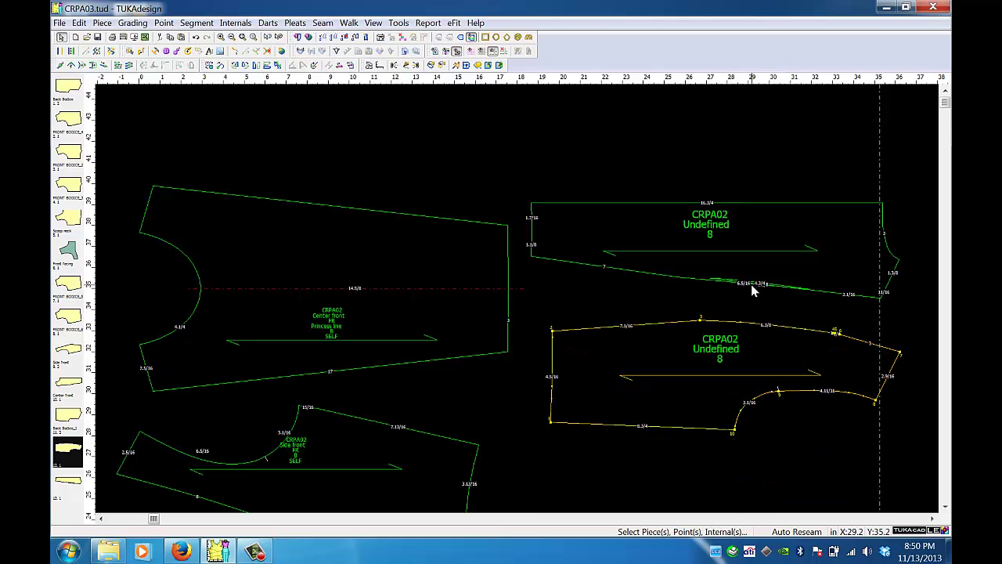
Delete the stray and overlapping points along the center back panel's princess seam to clean up its line
click(805, 292)
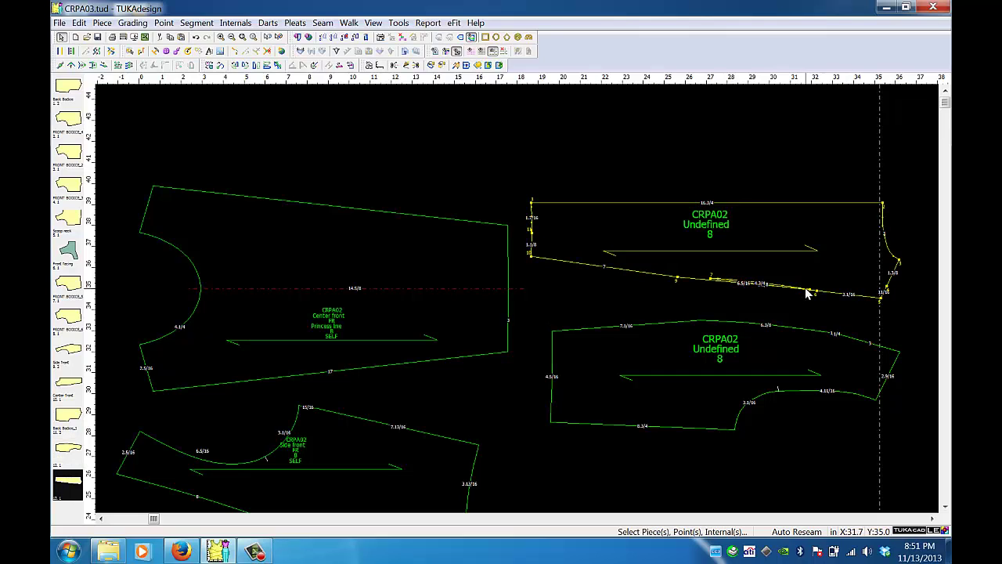
right_click(811, 293)
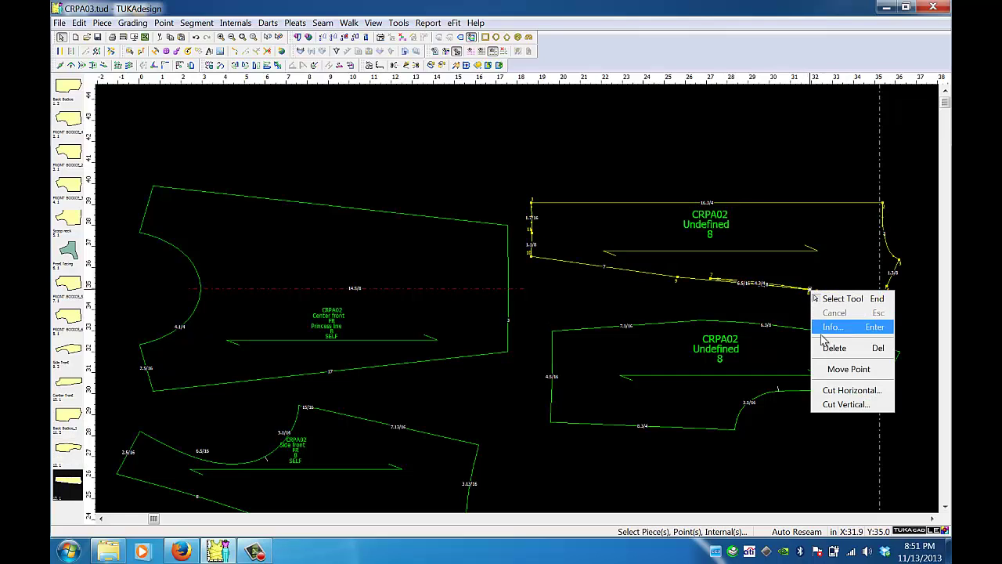
click(827, 347)
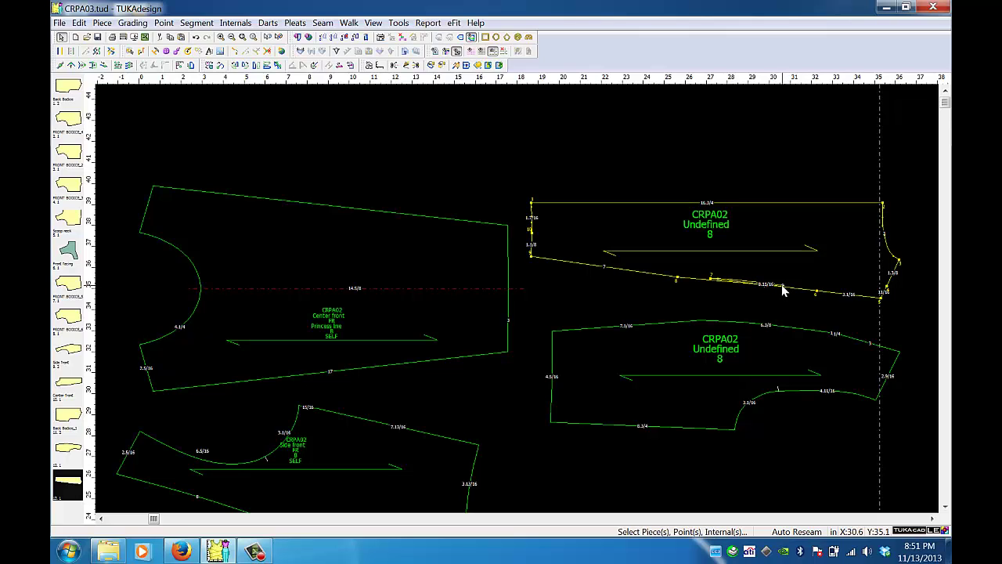
right_click(782, 290)
click(807, 342)
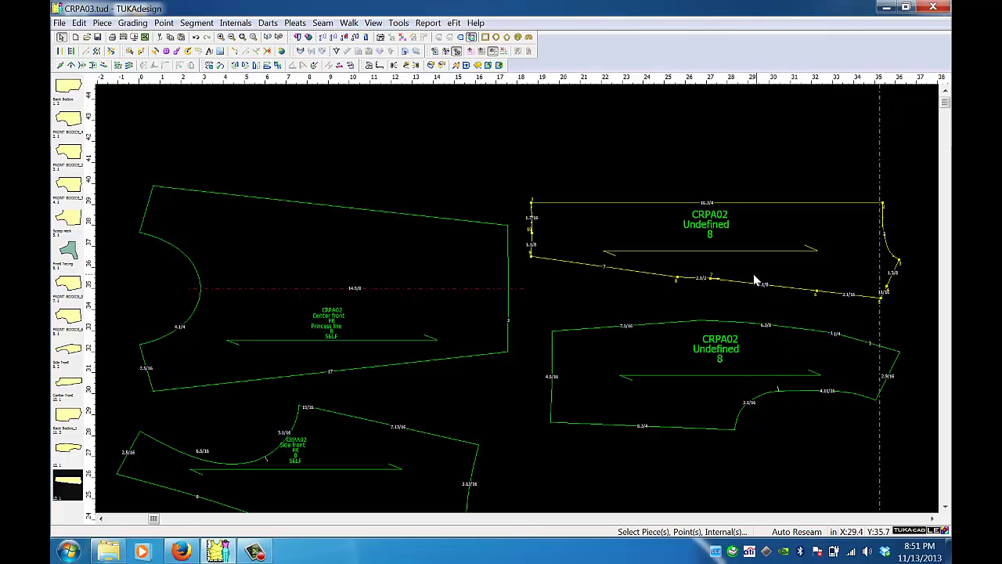
right_click(719, 283)
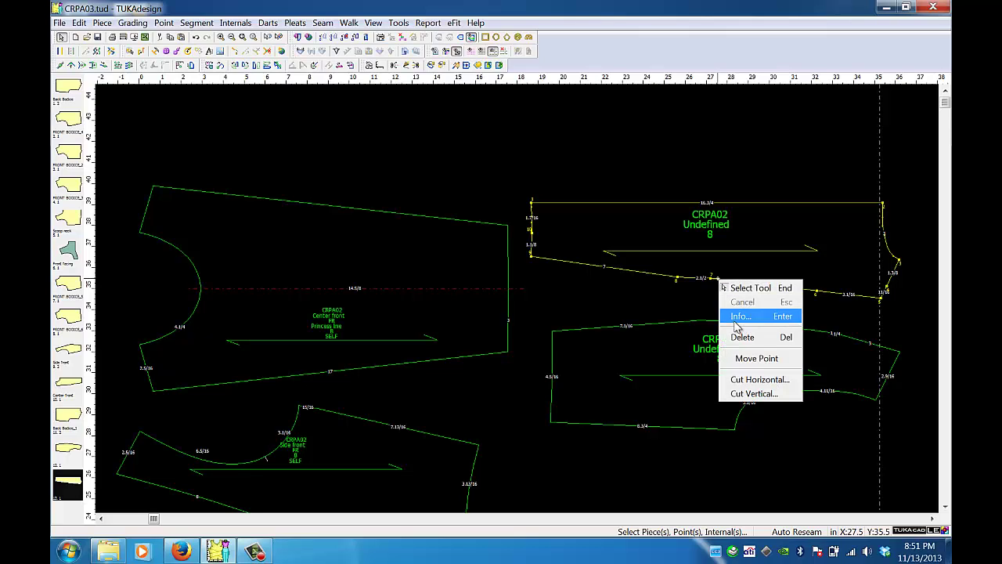
click(744, 336)
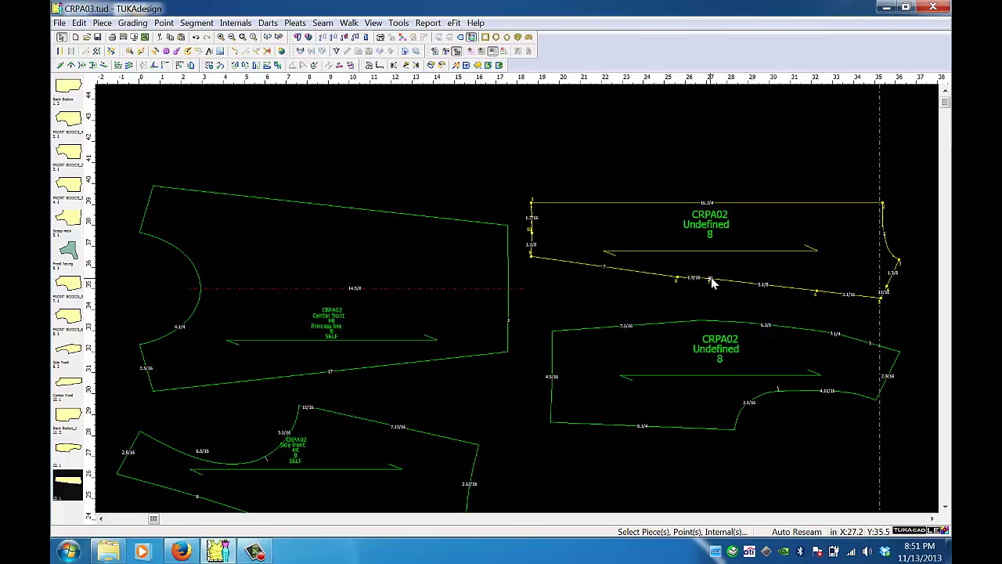
right_click(710, 283)
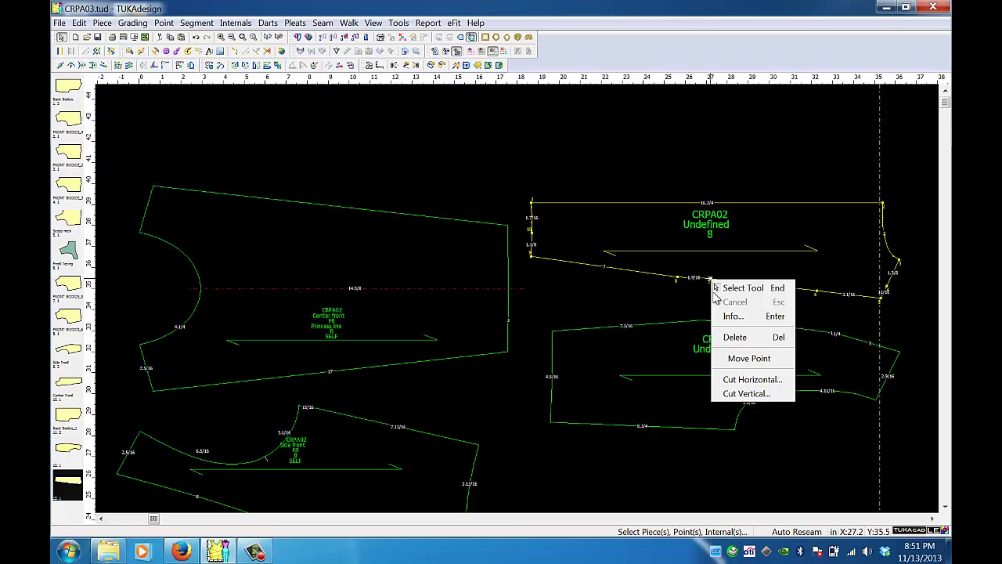
click(678, 280)
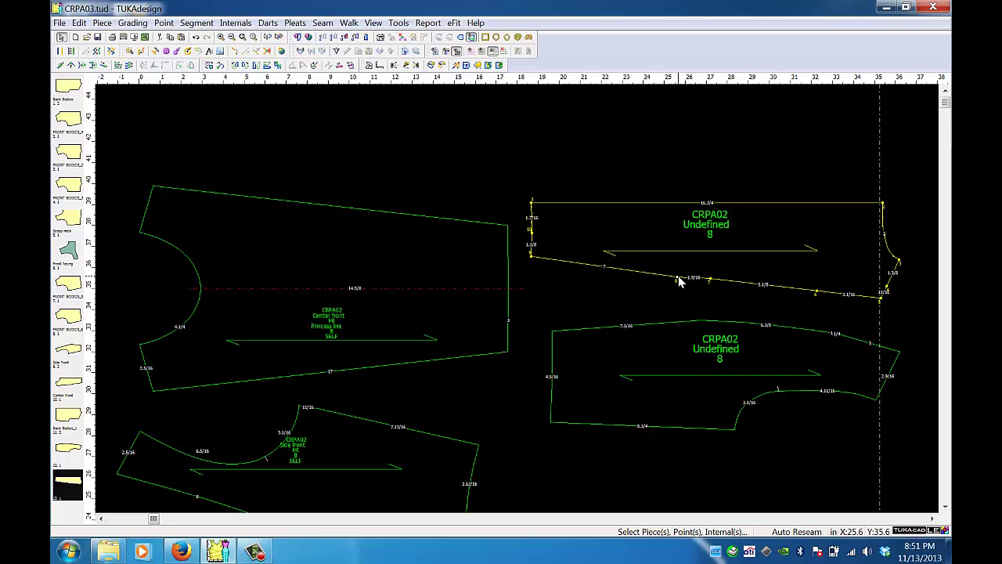
right_click(679, 280)
click(715, 336)
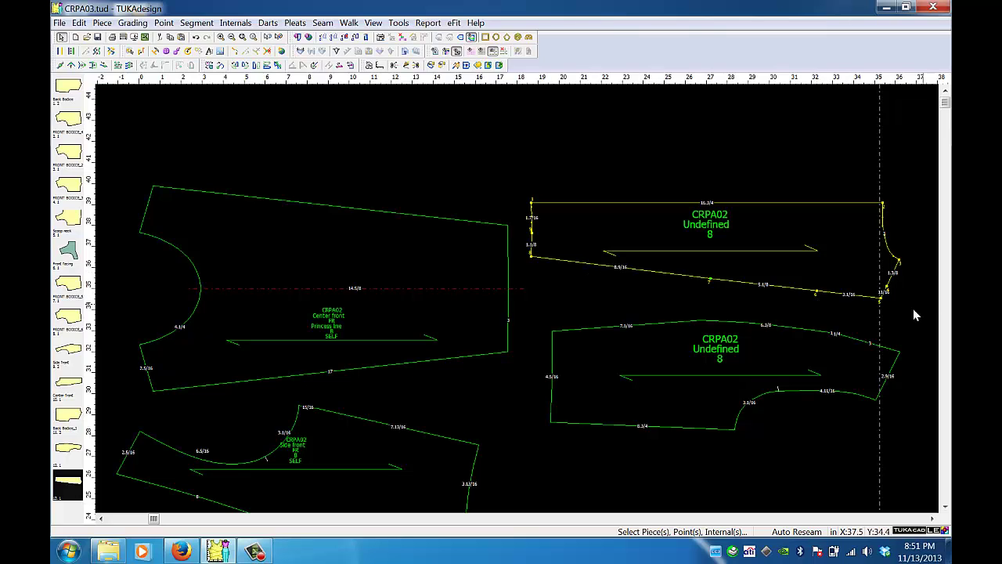
Turn the princess seam point at the side back panel's former waist dart tip into a curve point
click(696, 319)
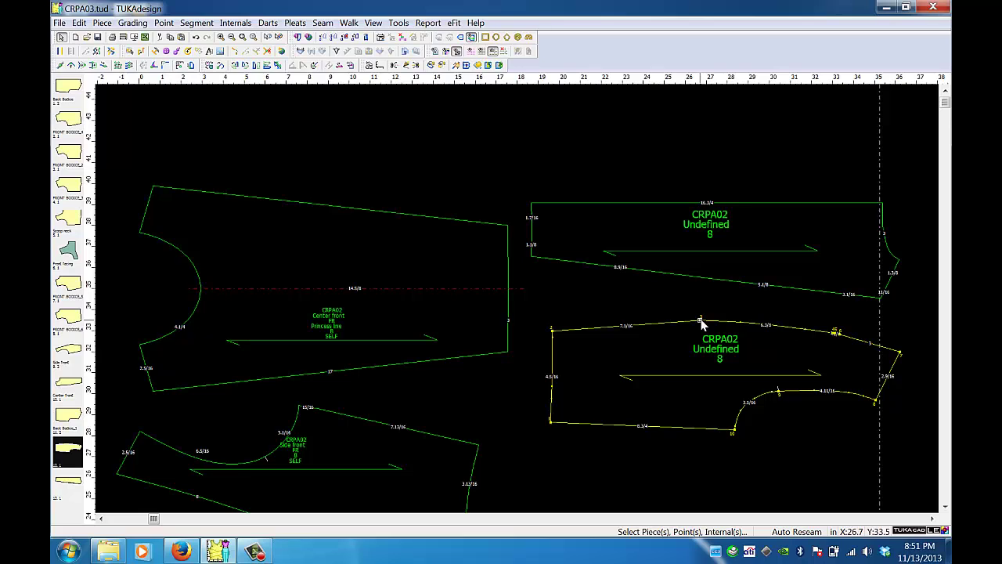
double_click(700, 323)
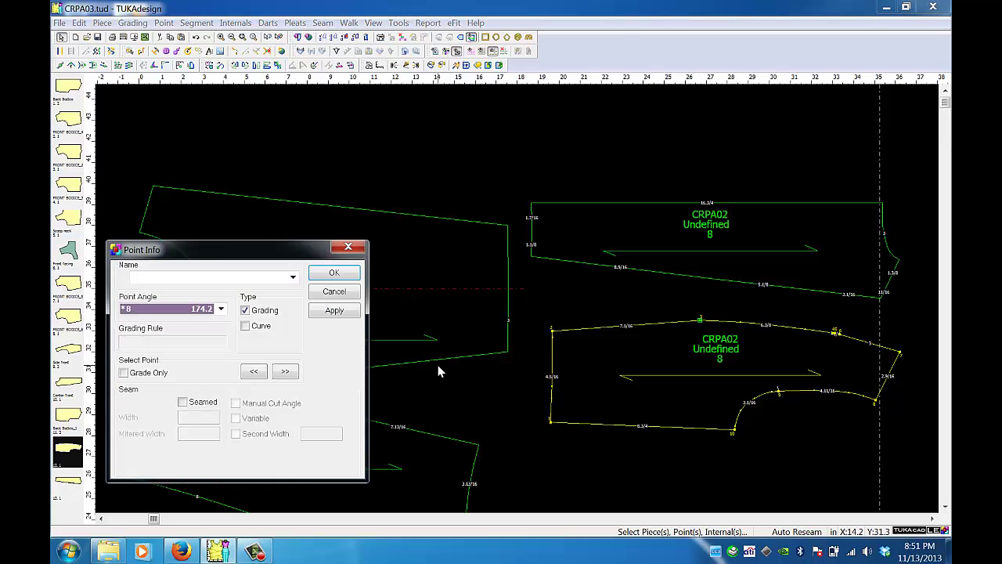
click(246, 326)
click(327, 279)
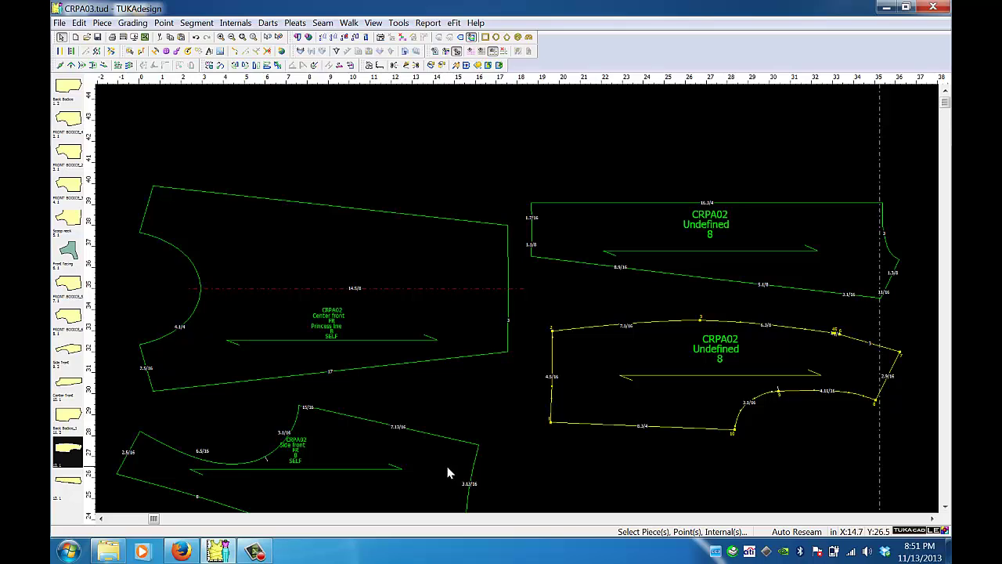
Move the side front piece above the back panels and shift the side back panel closer to the center back
drag(449, 472, 810, 180)
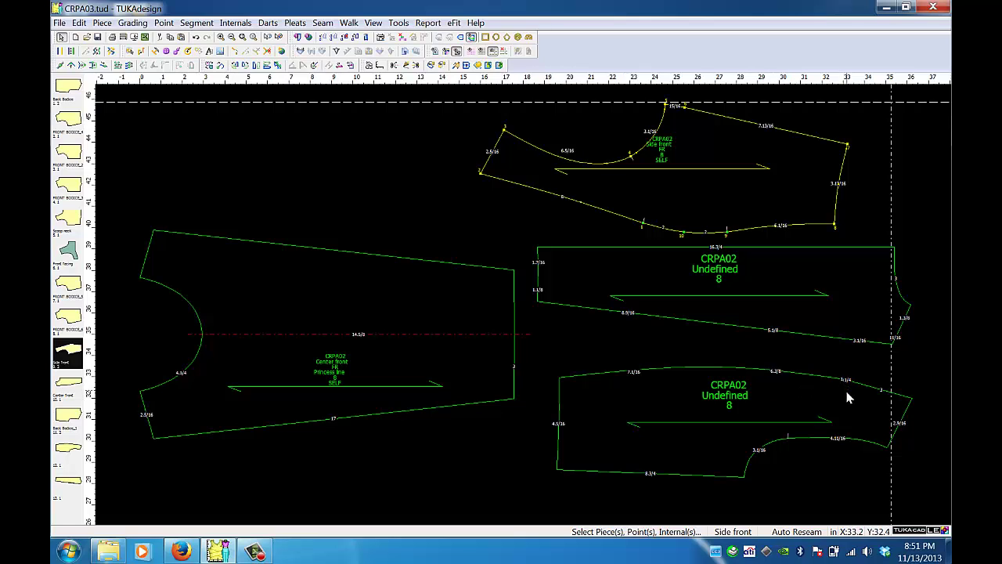
drag(845, 395, 834, 382)
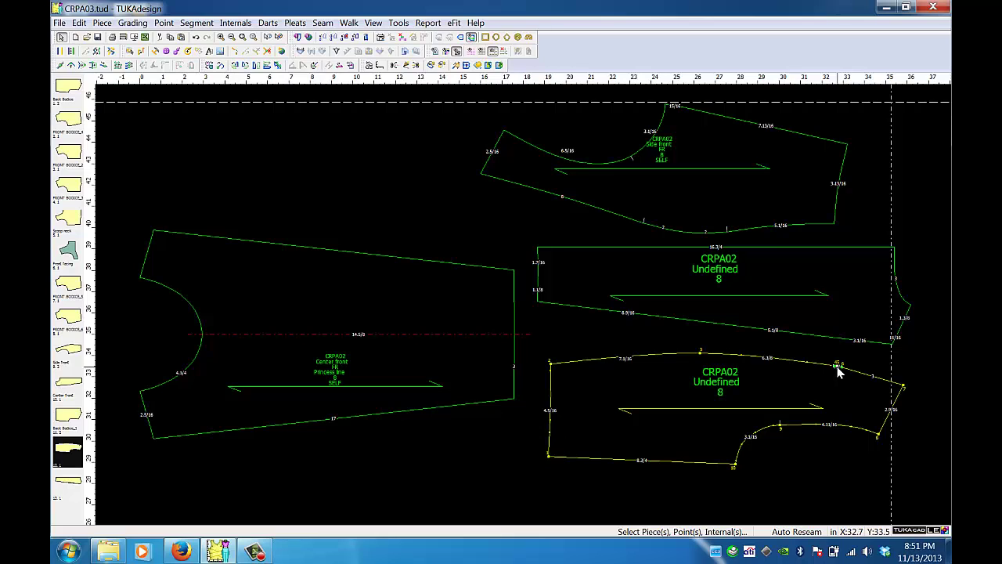
Delete the overlapping points on the side back panel's princess seam near its shoulder end
right_click(837, 371)
click(871, 421)
right_click(835, 367)
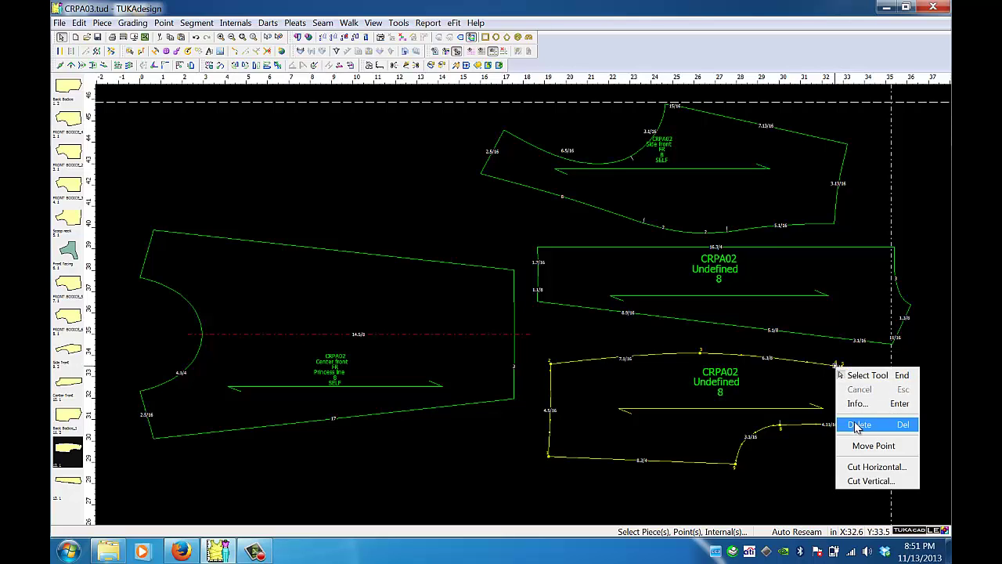
click(857, 425)
Turn the remaining upper point of the side back's princess seam into a curve point and delete the seam's middle point
double_click(841, 368)
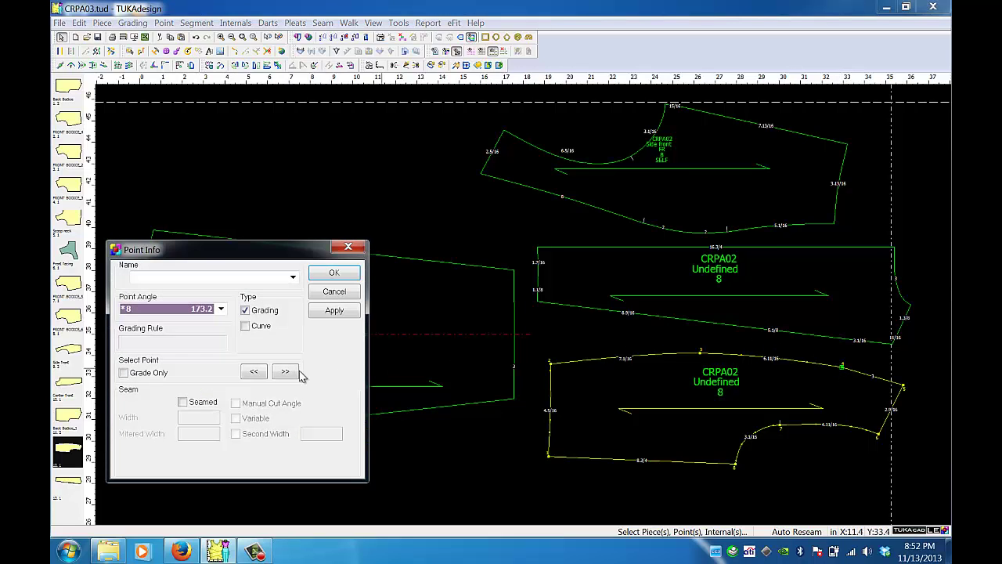
click(245, 327)
click(333, 273)
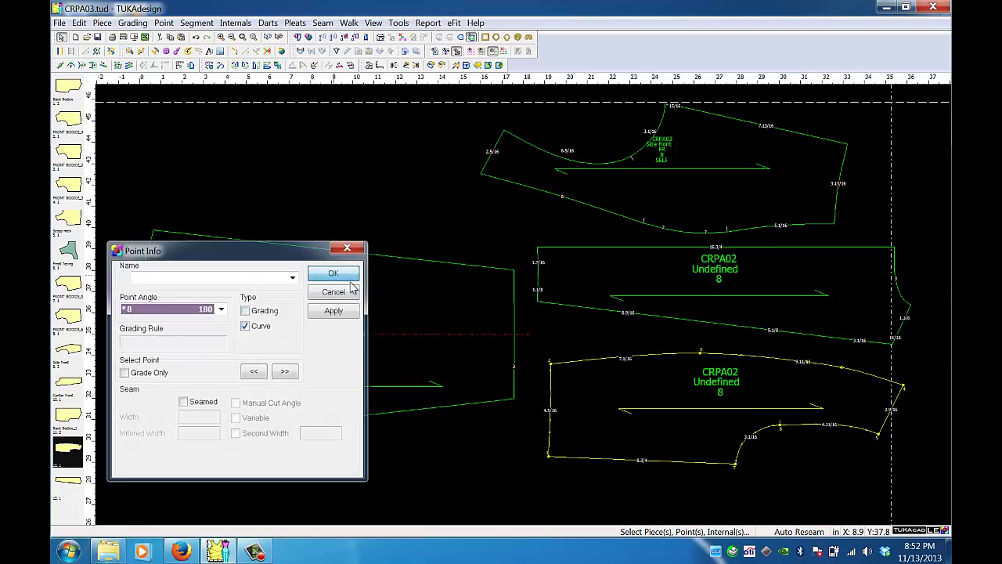
right_click(701, 355)
click(727, 413)
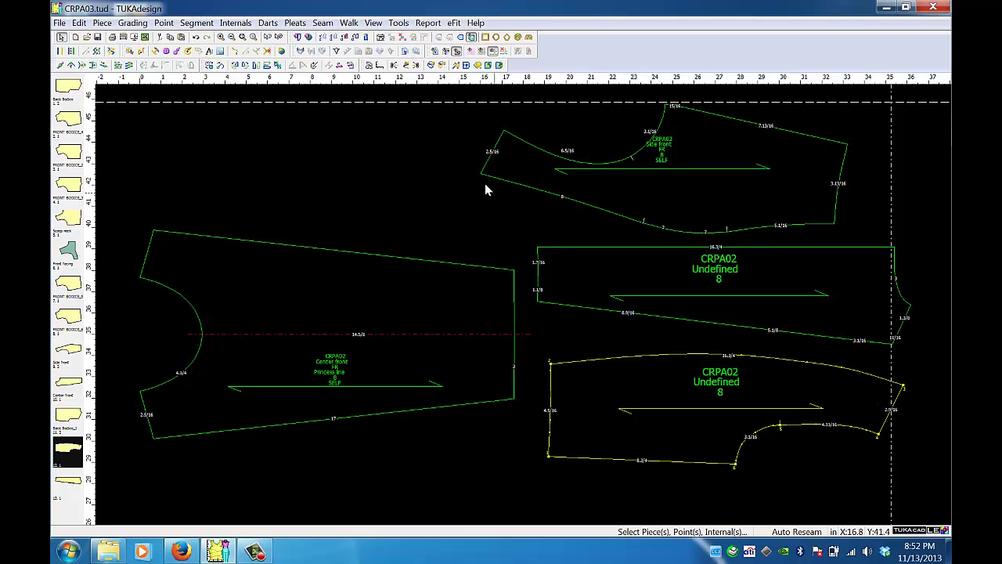
Flip the side back panel vertically and walk its princess seam along the center back's from the waist corner, returning it below that panel
click(279, 65)
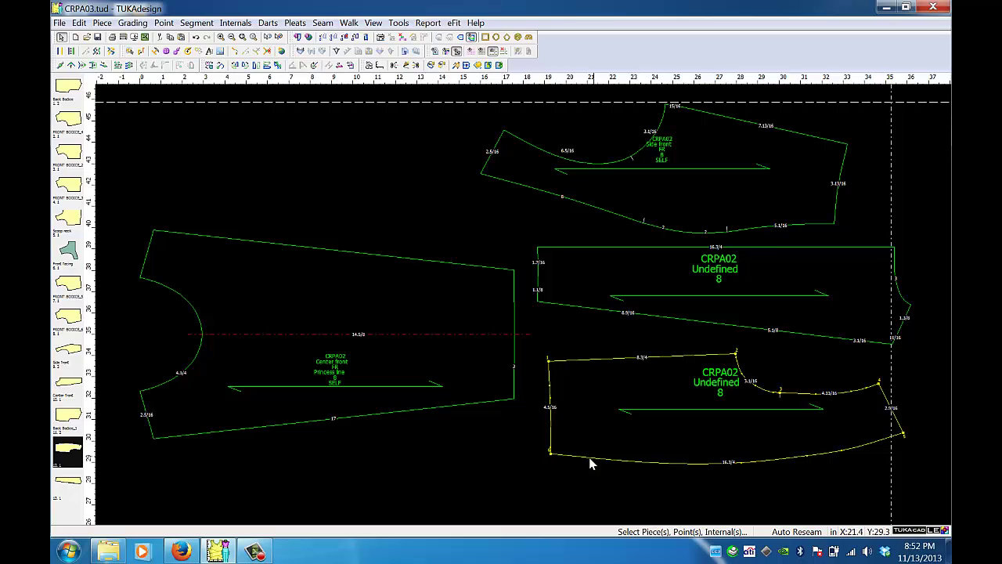
click(550, 454)
click(371, 65)
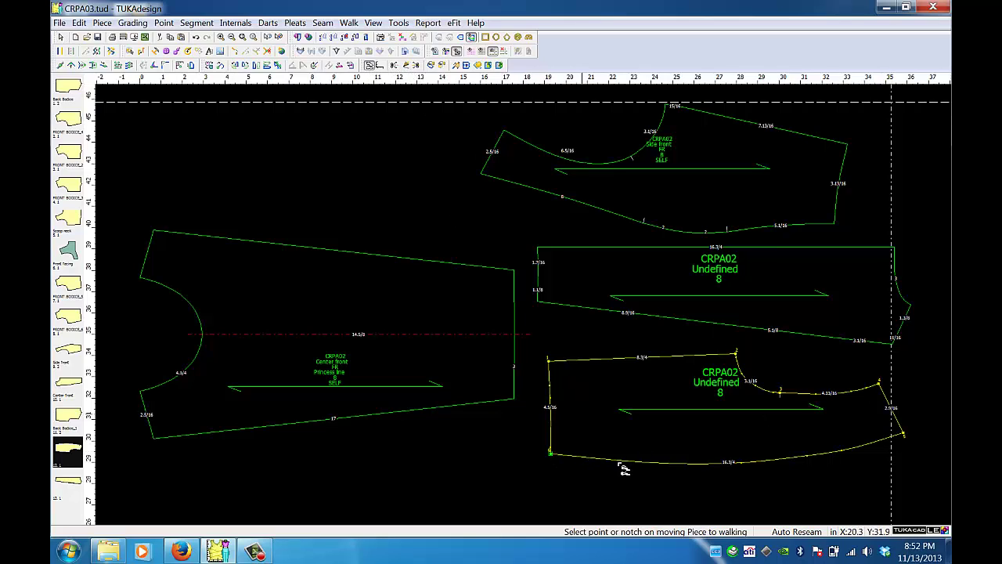
click(539, 302)
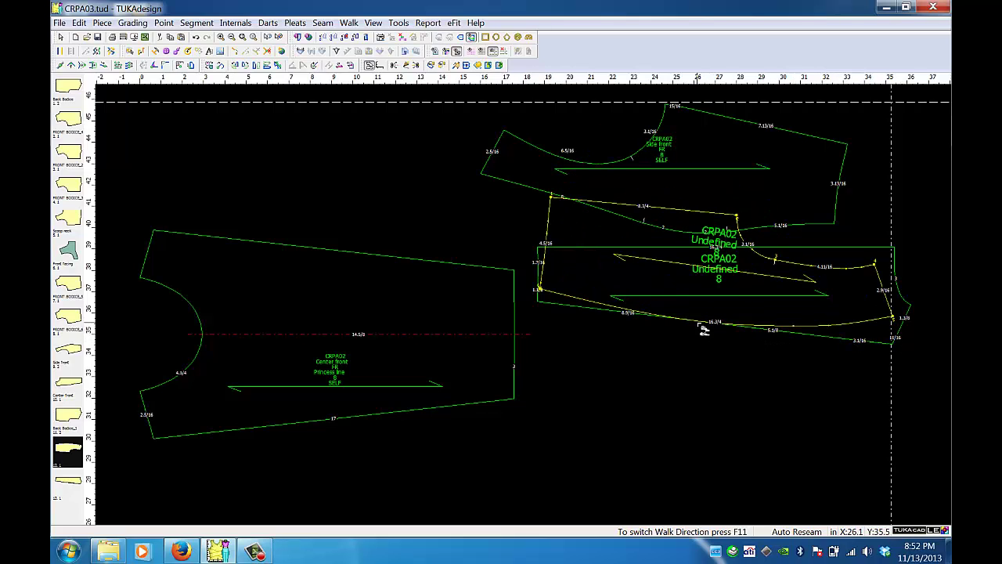
click(599, 355)
right_click(630, 364)
click(638, 366)
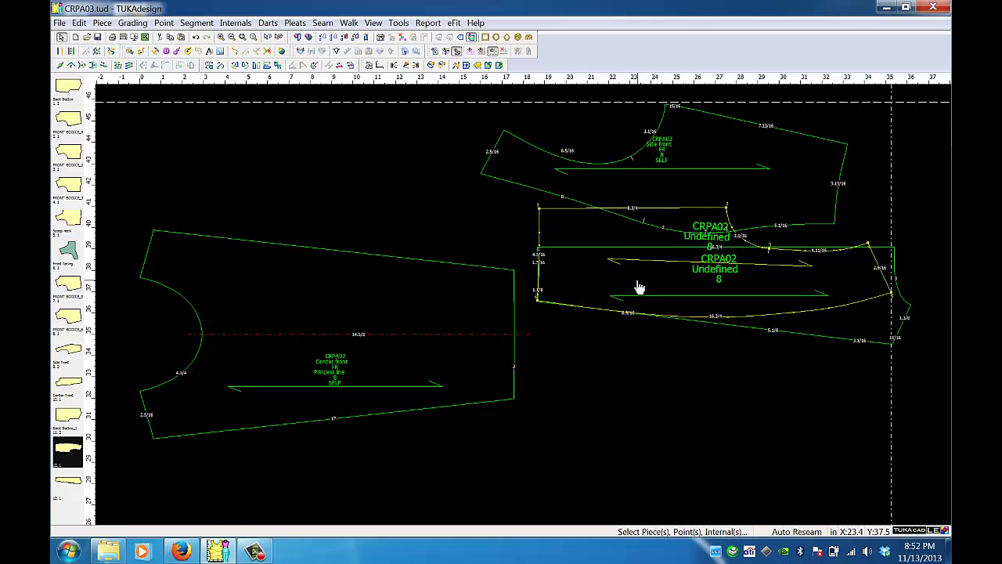
drag(677, 416, 657, 428)
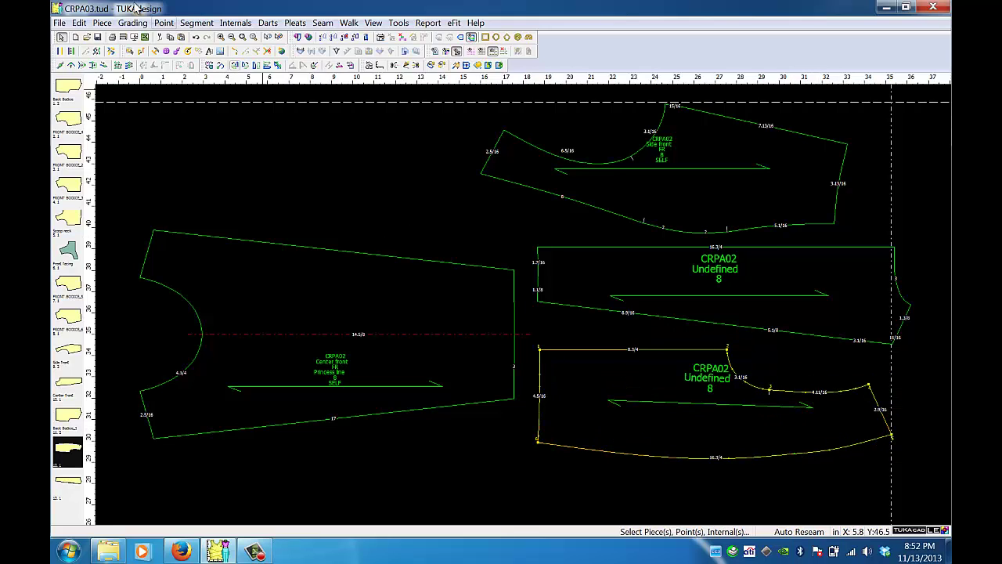
Add a 1/4 in deep slit notch on the side back panel's princess seam, 2.5 in from the shoulder end
click(155, 51)
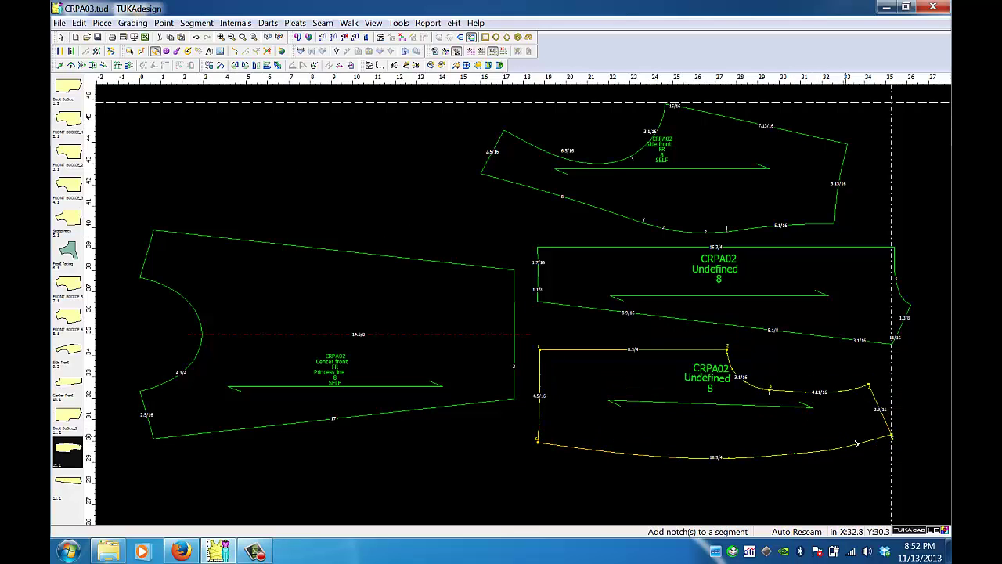
click(793, 452)
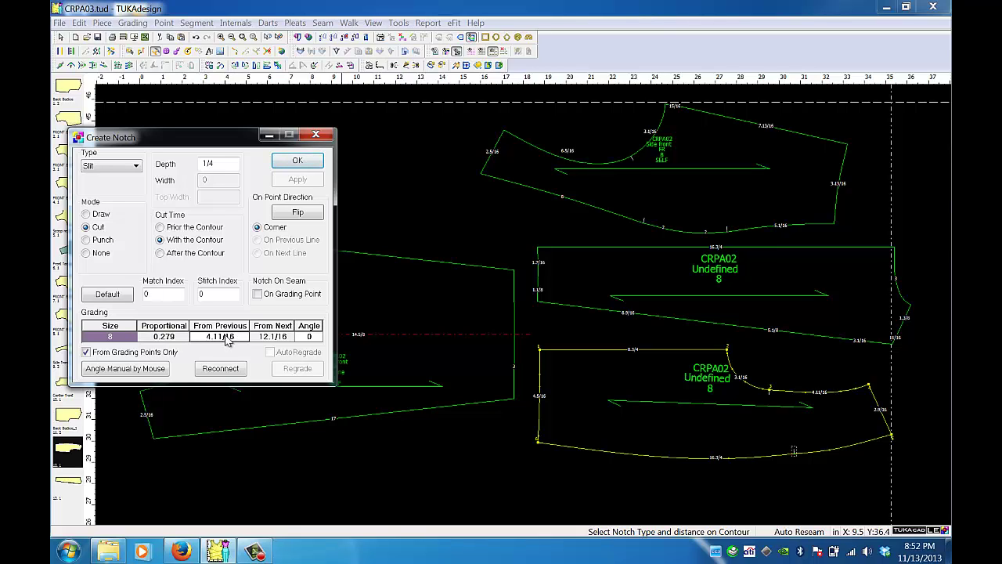
click(237, 337)
drag(237, 336, 203, 338)
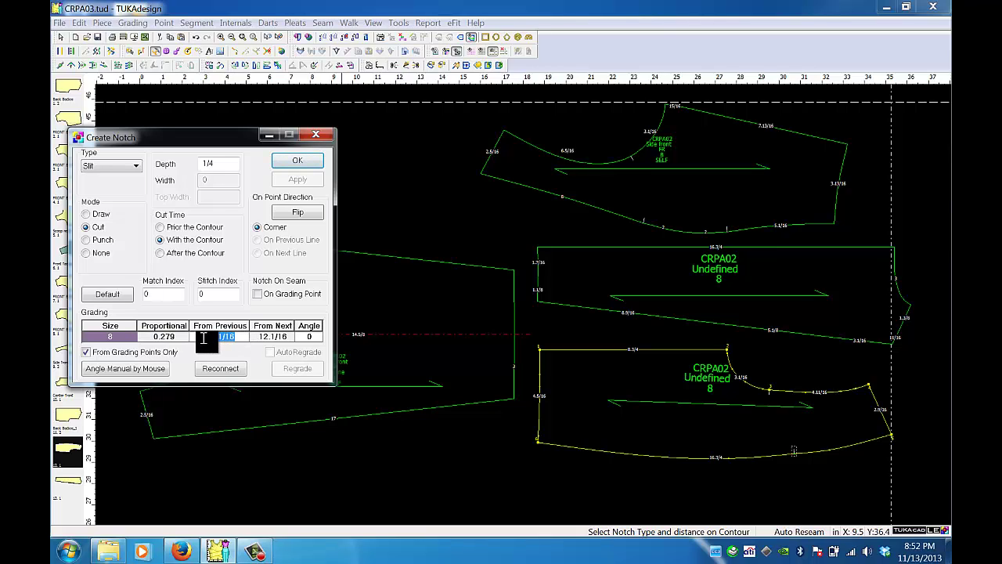
text(2.5)
key(Return)
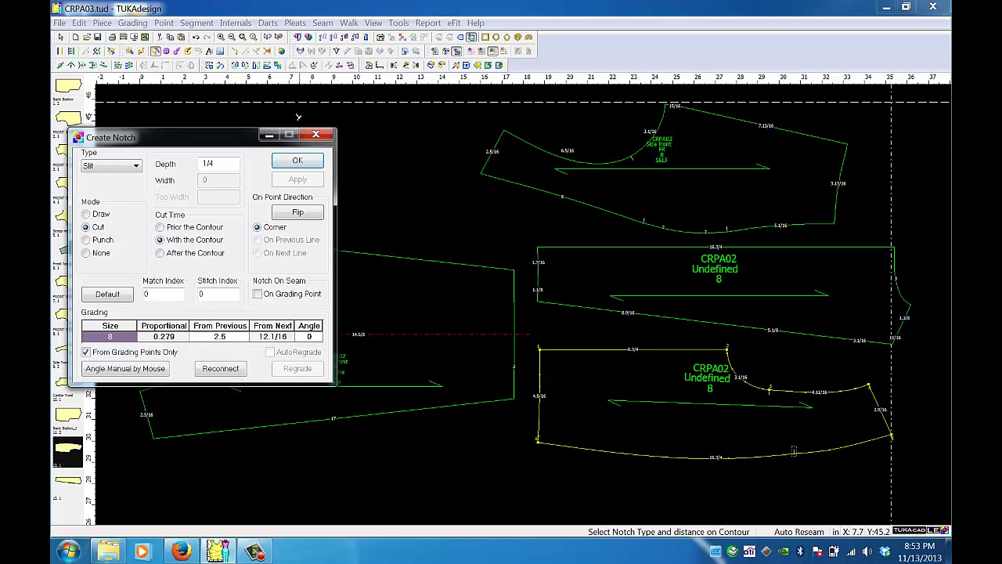
click(297, 161)
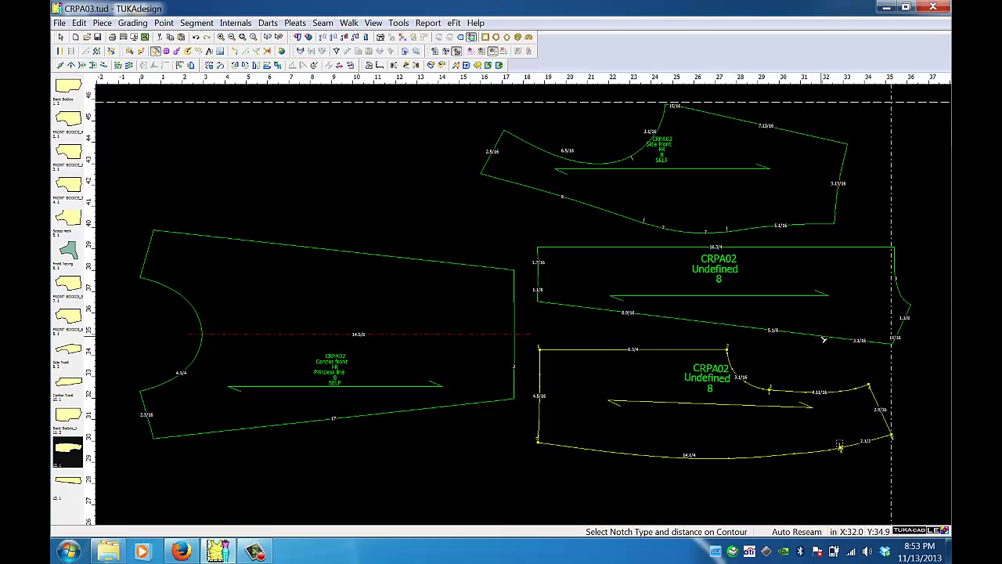
Add a slit notch on the center back panel's princess seam with its distance from the next point set to 2 in
click(823, 339)
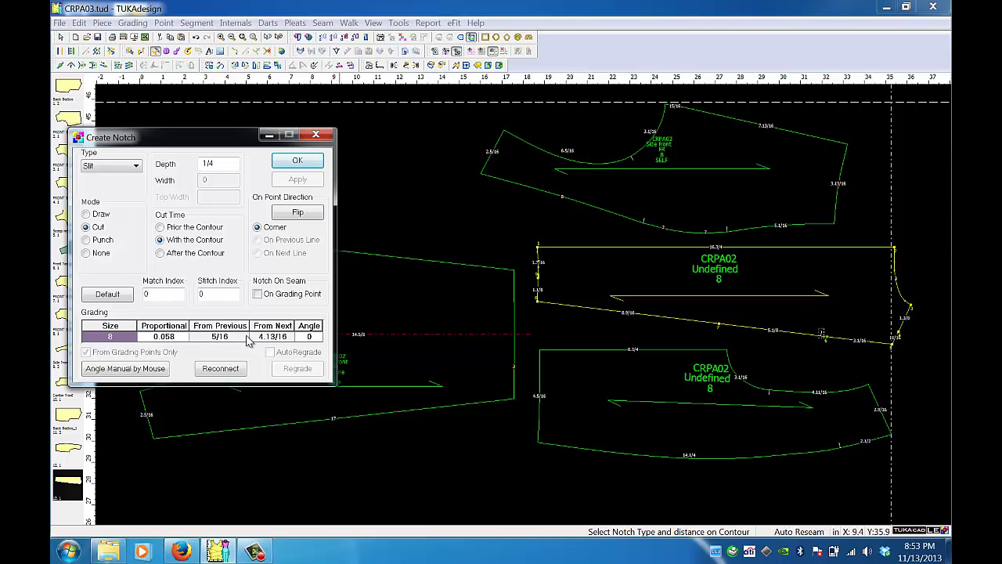
click(290, 338)
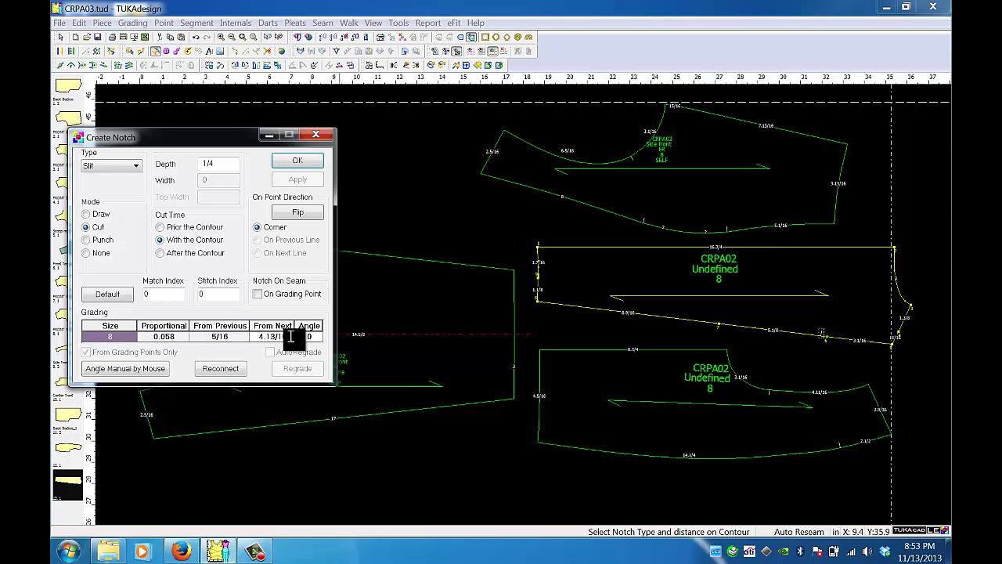
click(270, 337)
text(2)
key(Return)
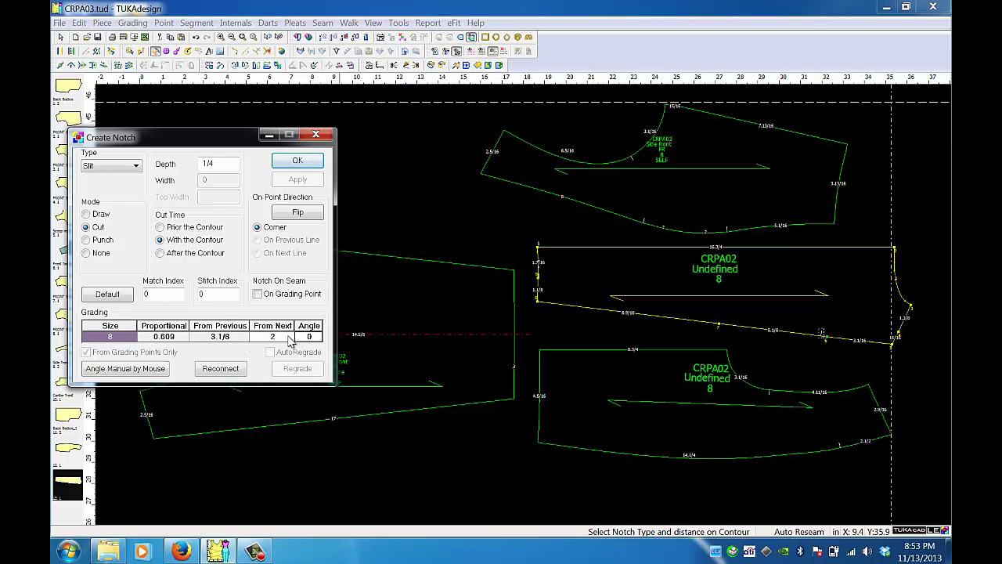
click(297, 160)
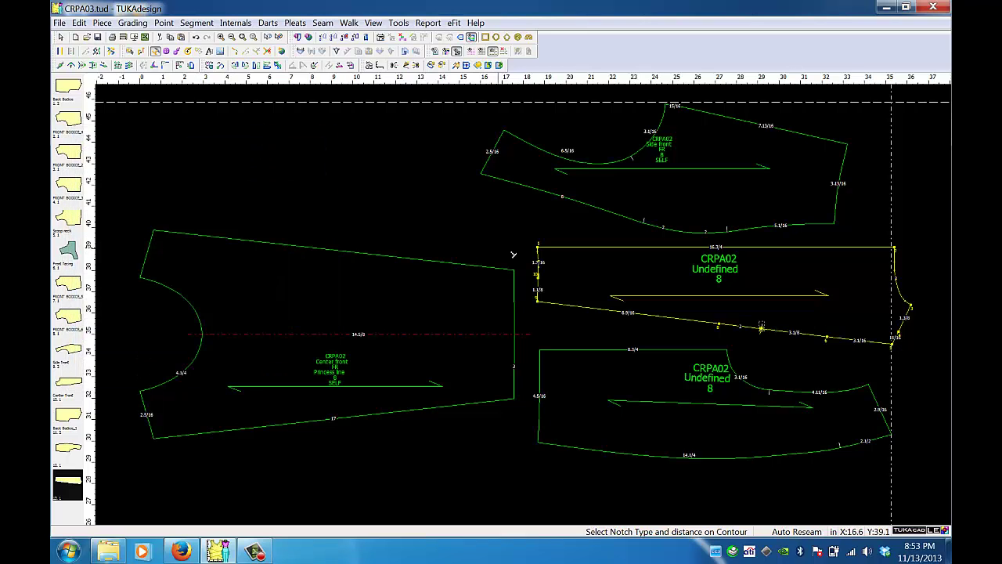
Delete the notch's point, resetting the notch to the previous point, and the two other extra points along the center back's princess seam
right_click(775, 361)
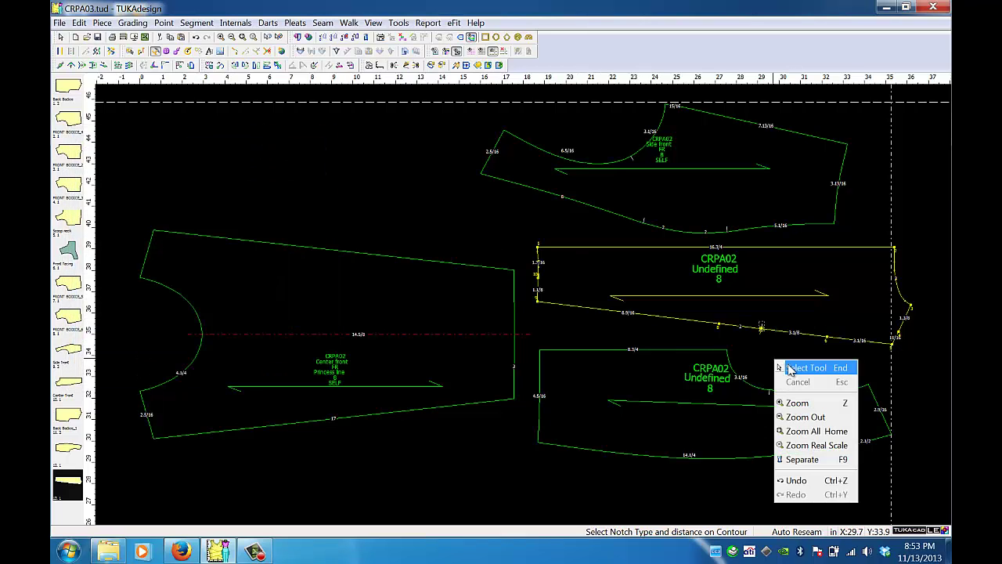
click(783, 366)
right_click(760, 331)
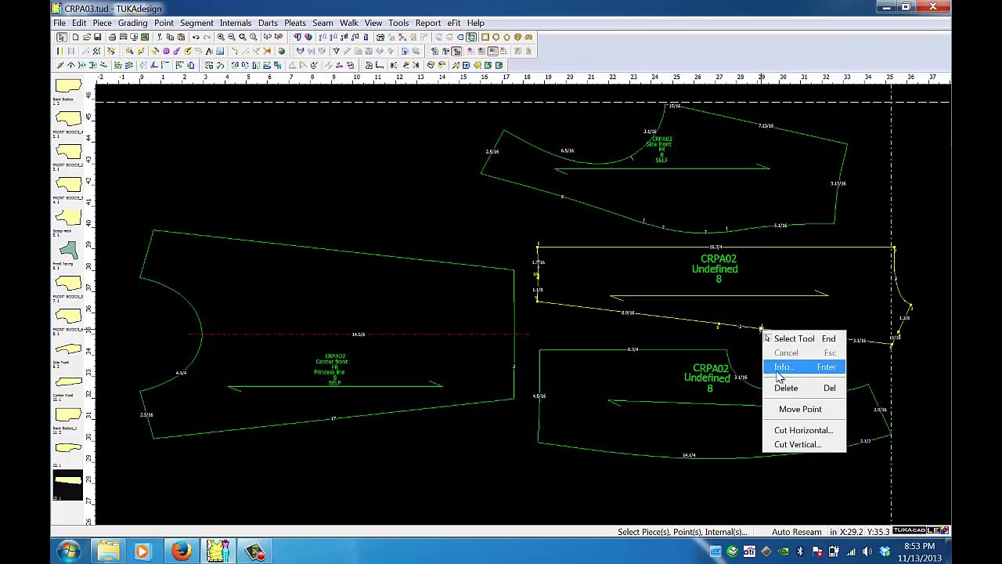
click(791, 384)
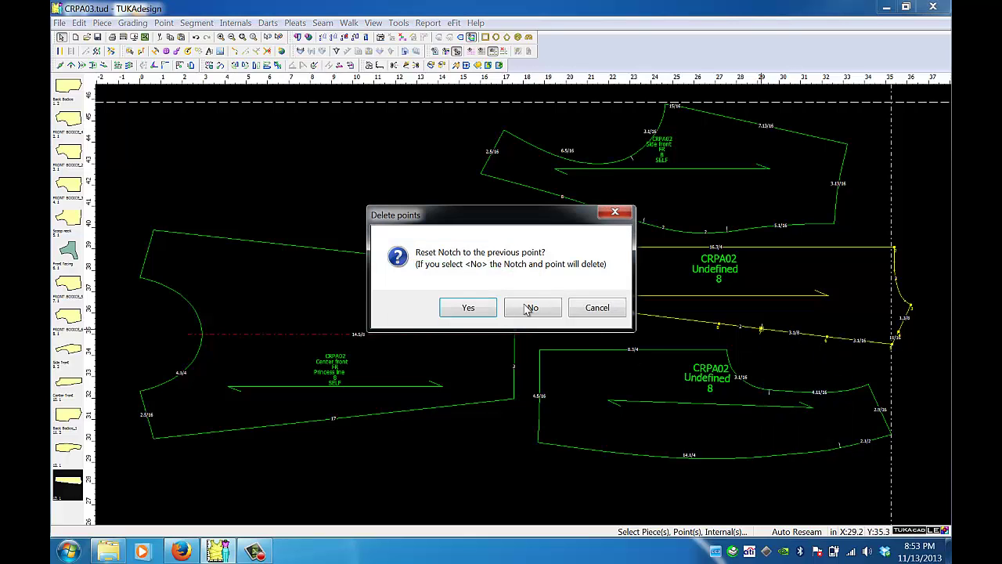
click(483, 310)
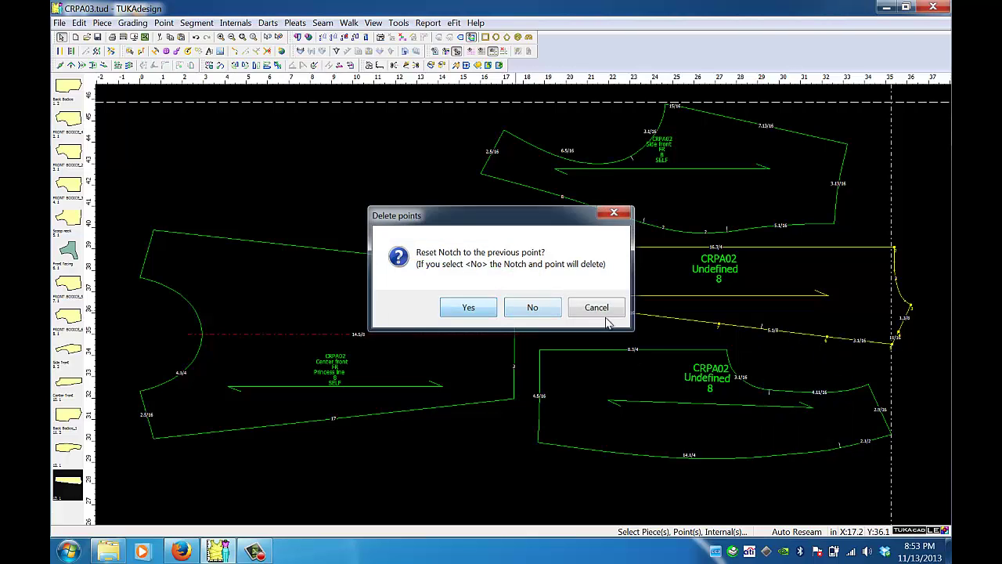
right_click(828, 338)
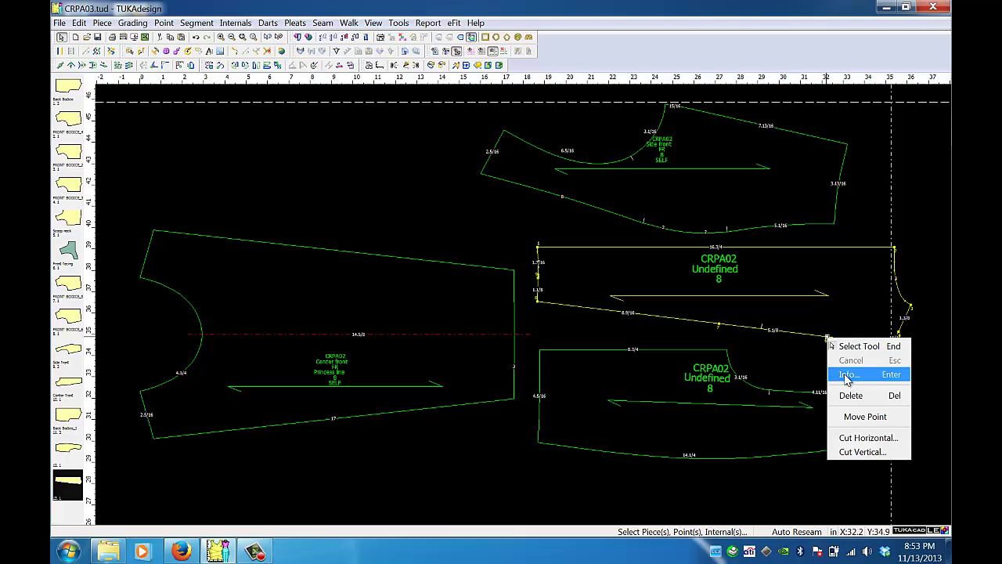
click(851, 396)
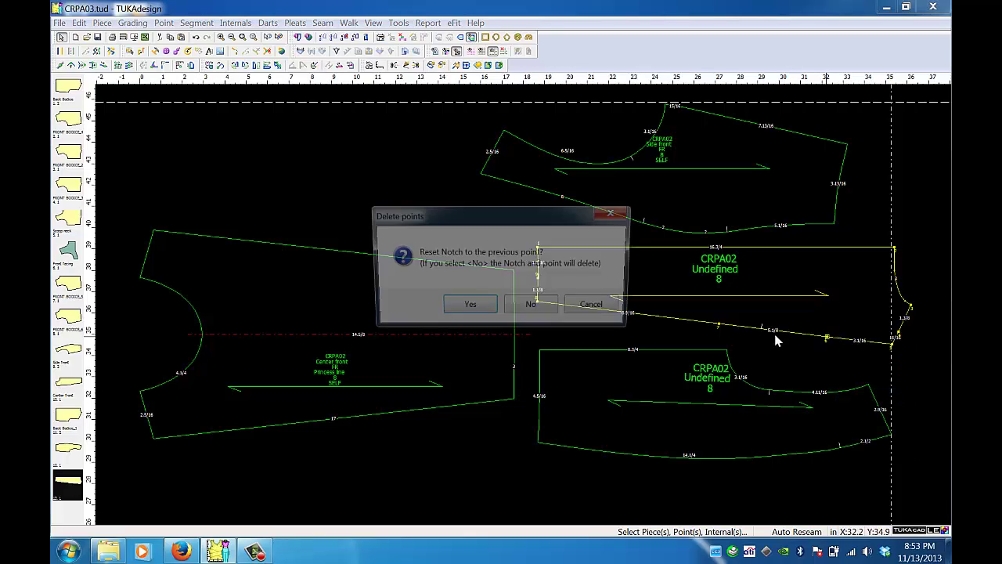
click(474, 309)
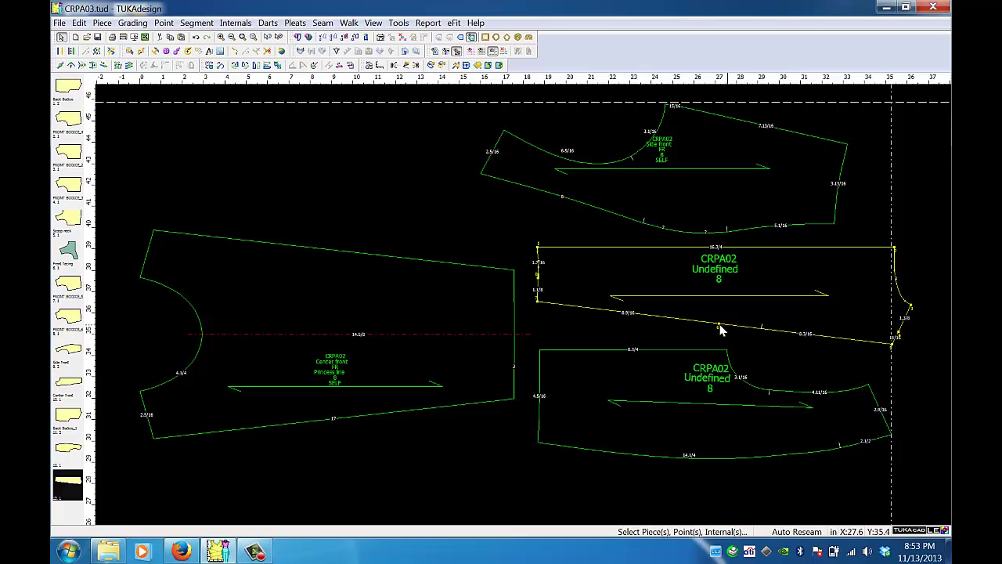
right_click(719, 324)
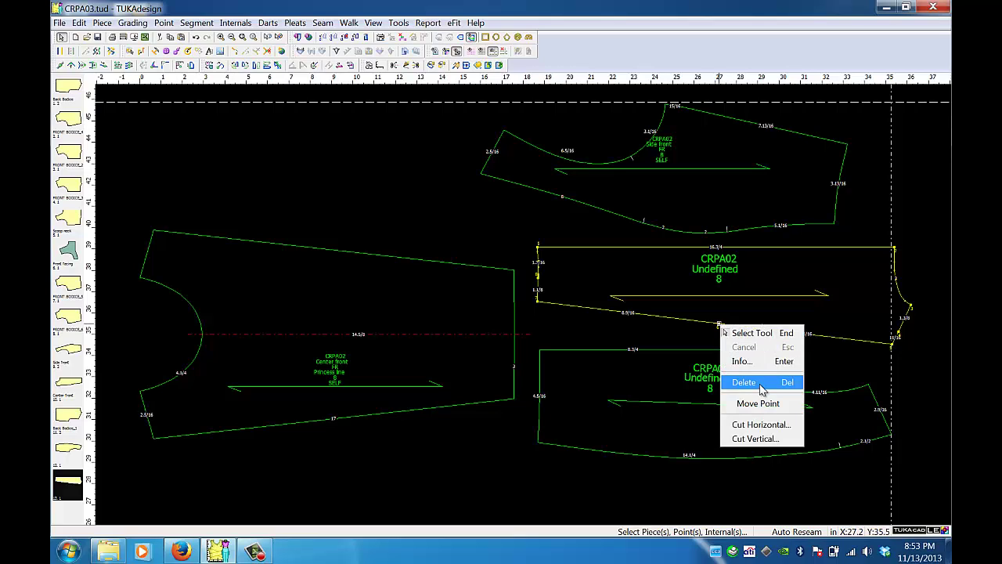
click(760, 384)
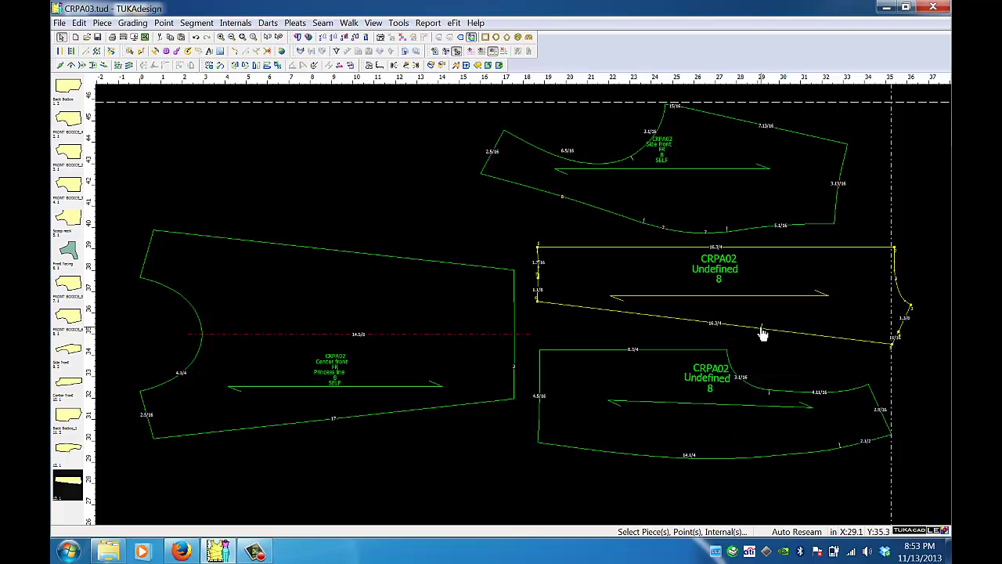
Delete the misplaced notch from the center back panel's princess seam
right_click(761, 330)
click(772, 350)
right_click(763, 331)
click(794, 400)
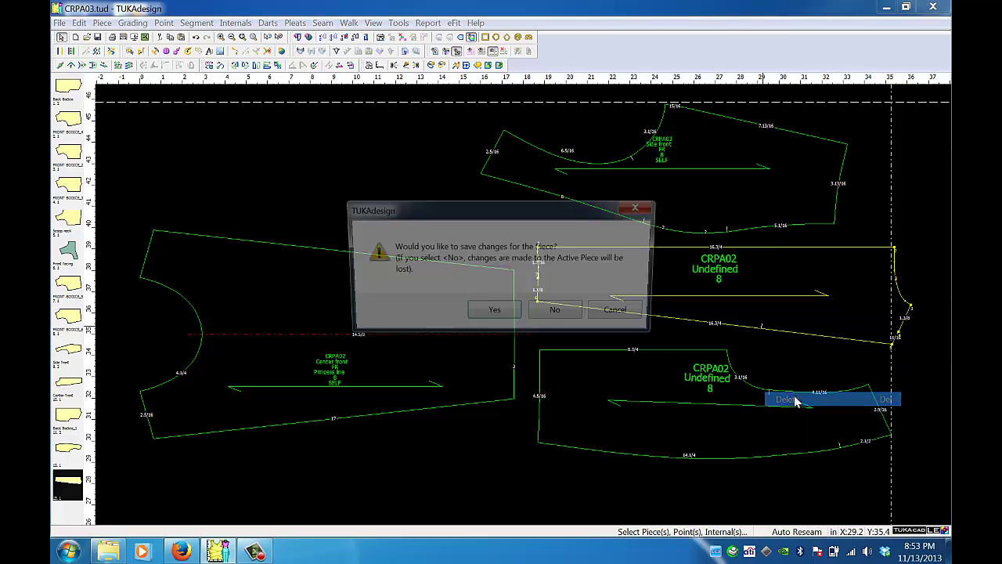
click(629, 315)
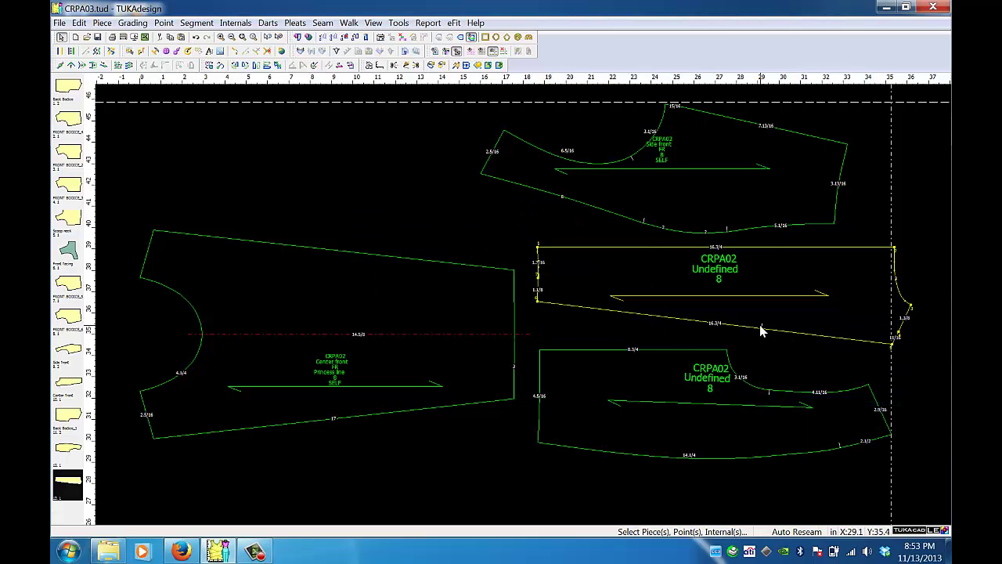
right_click(762, 329)
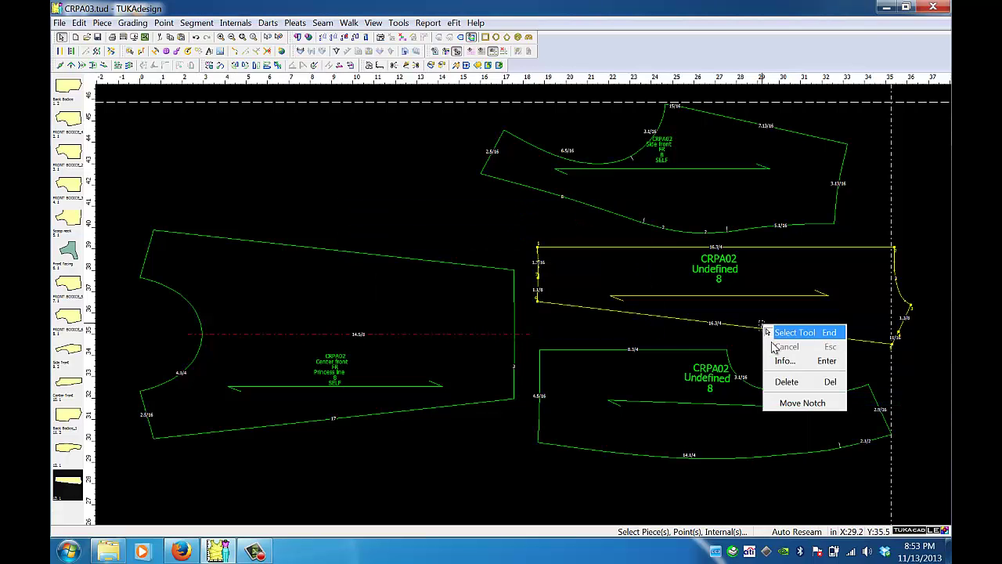
click(794, 382)
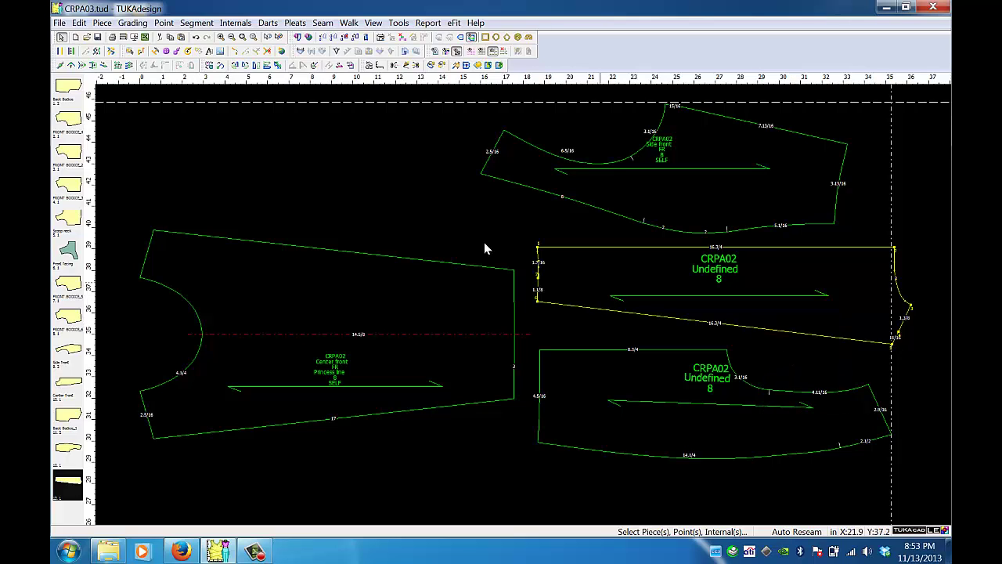
Add a 1/4 in deep slit notch on the center back panel's princess seam, 2 1/2 in from the shoulder end
click(155, 51)
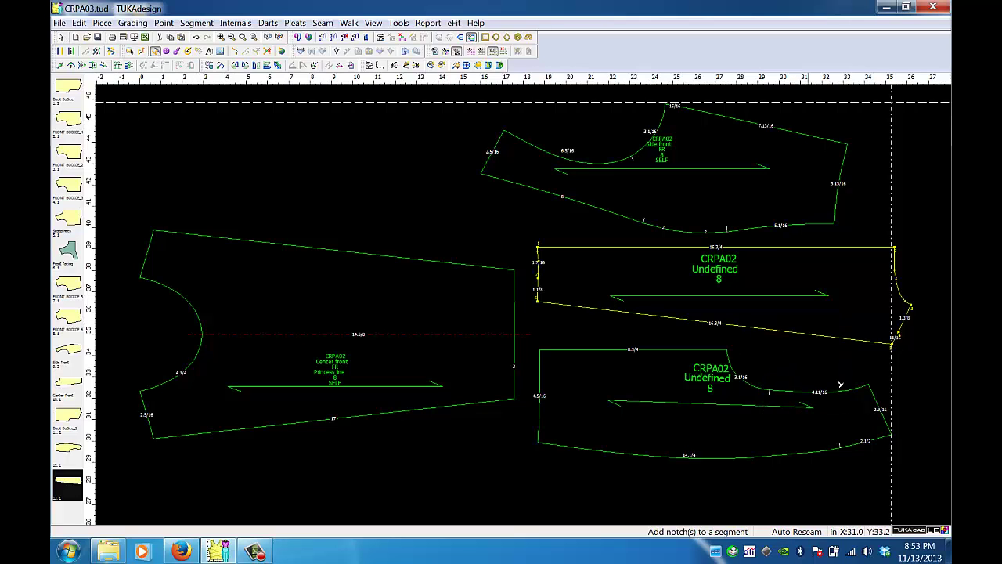
click(829, 338)
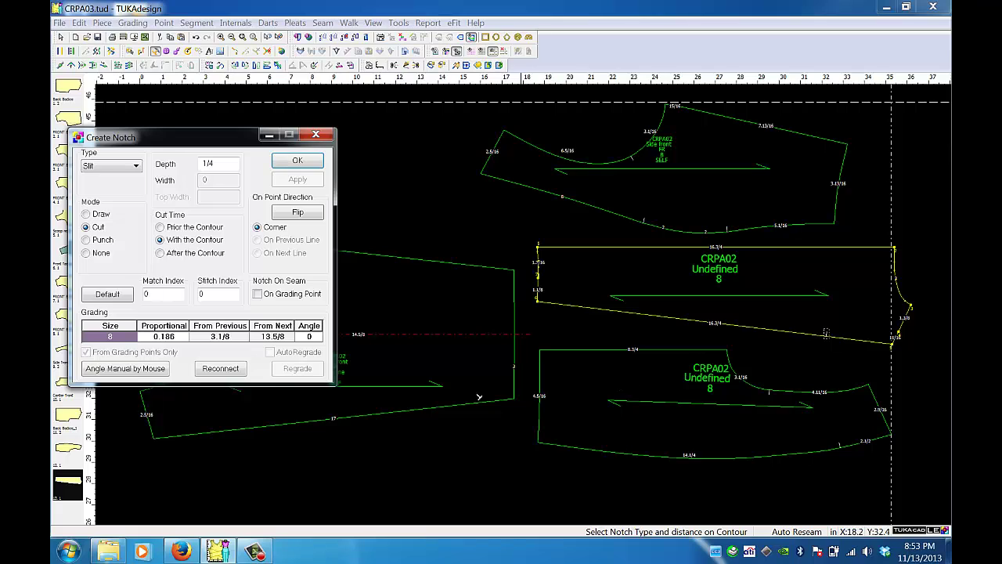
click(234, 337)
click(233, 338)
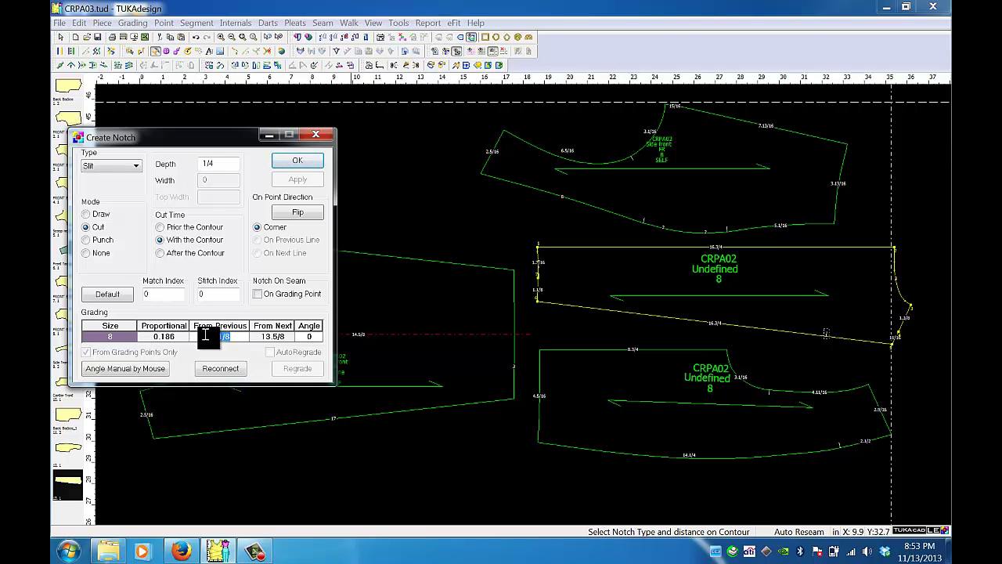
text(2)
text( 1/2)
key(Return)
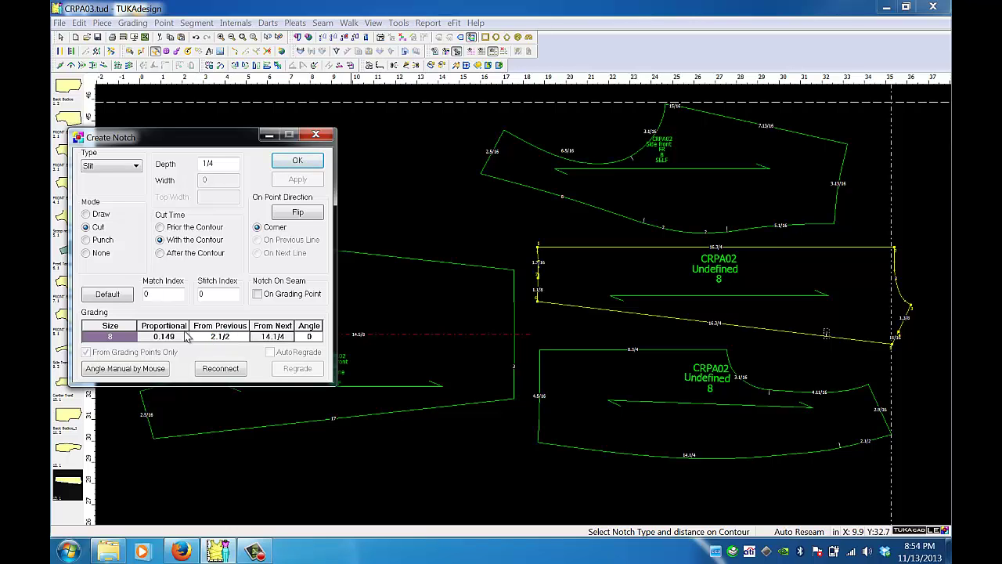
click(299, 161)
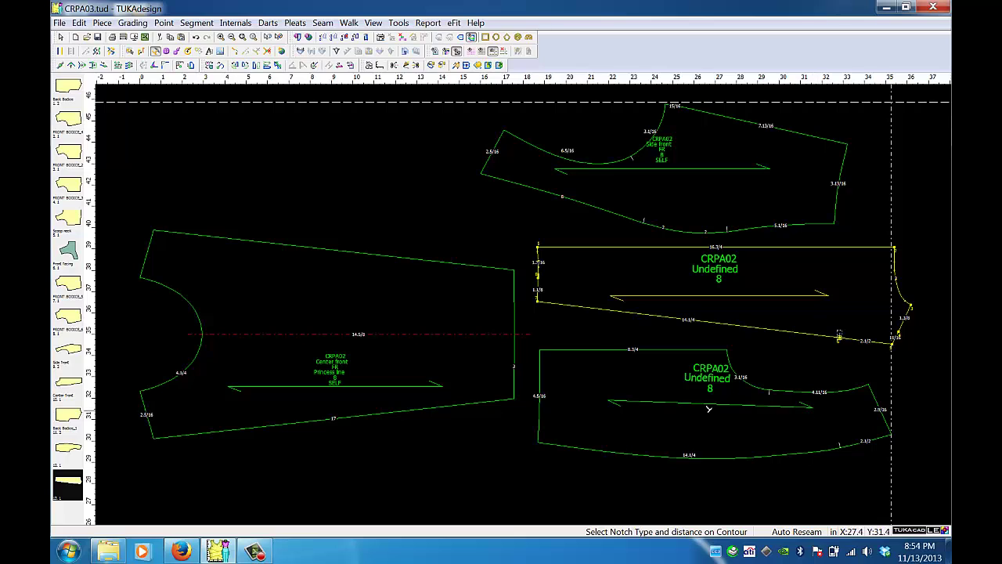
Add a second slit notch on the center back panel's princess seam, 4 in from the waist end
click(644, 316)
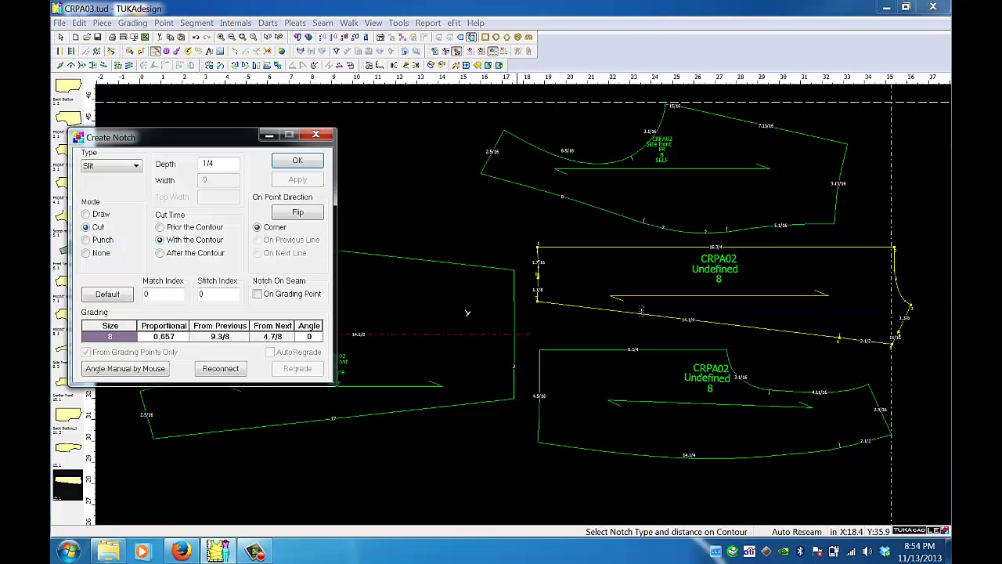
double_click(280, 338)
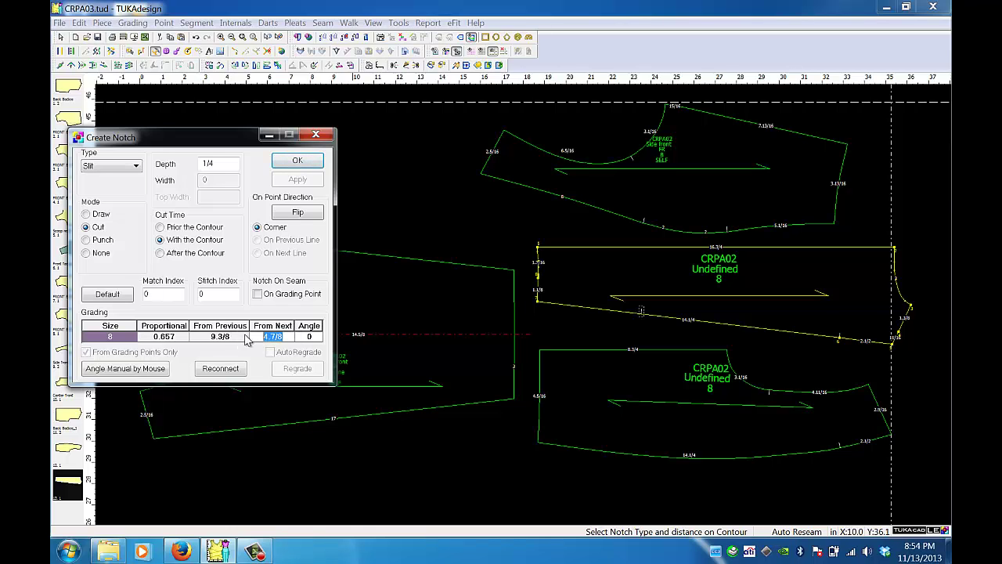
text(4)
click(297, 159)
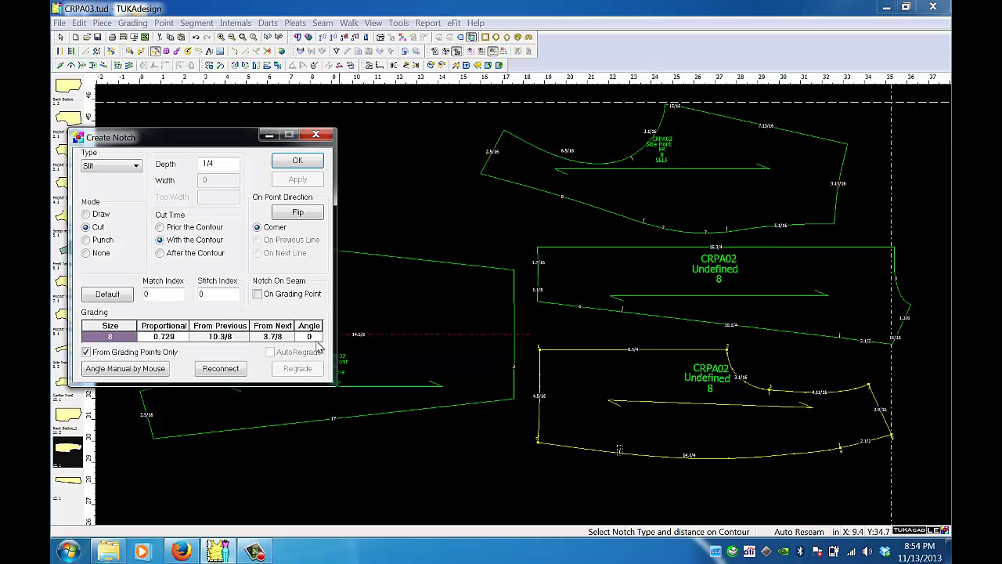
Add a slit notch on the side back panel's princess seam, 3 7/8 in from the waist end
click(286, 336)
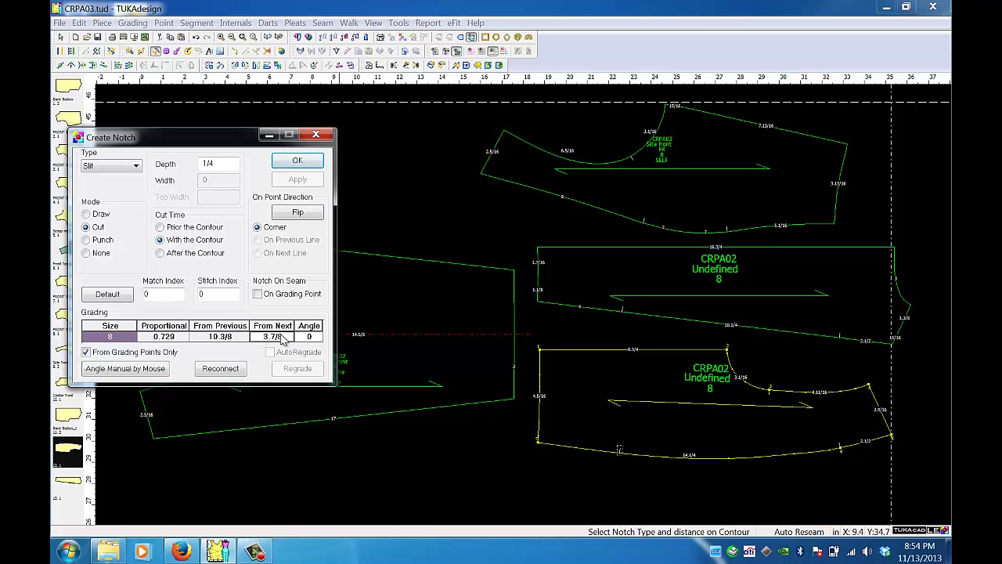
double_click(274, 336)
text(4)
click(294, 160)
right_click(459, 461)
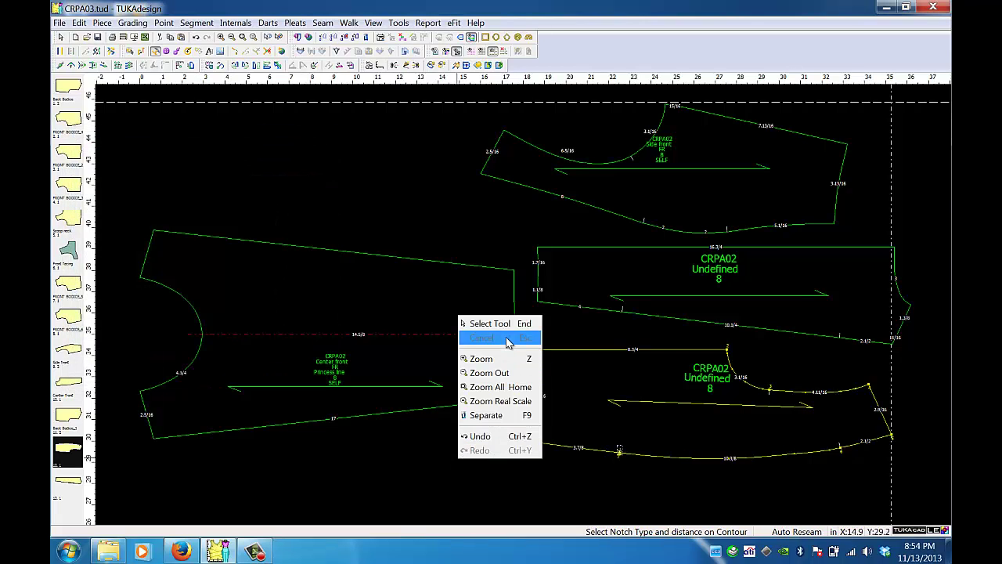
click(507, 338)
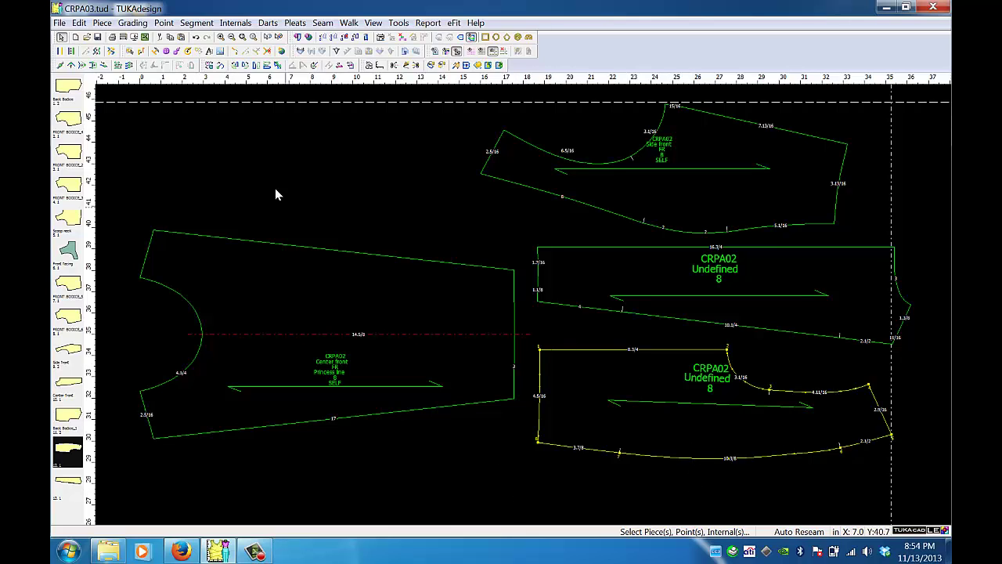
Apply a global seam allowance of 1/2 in to all pieces in the style
click(322, 23)
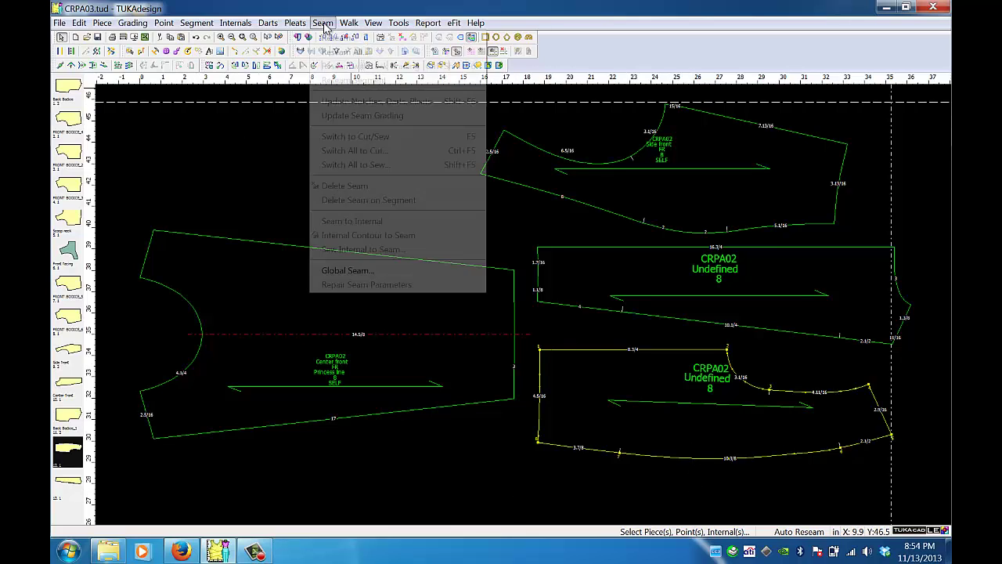
click(336, 274)
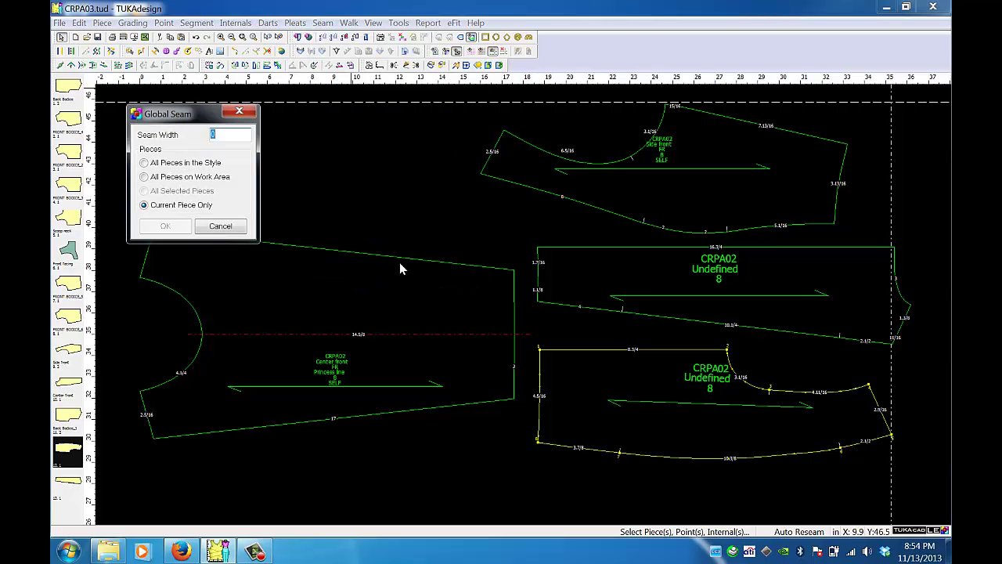
click(144, 163)
text(1/2)
key(Return)
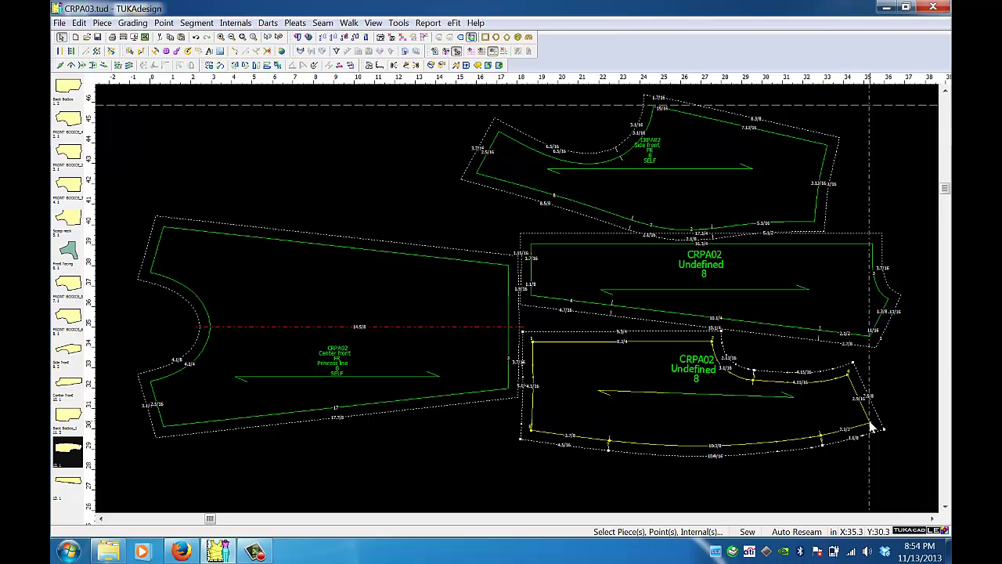
Set the seam allowance along the side back panel's princess seam to 1/4 in
click(870, 425)
click(532, 429)
drag(531, 429, 532, 432)
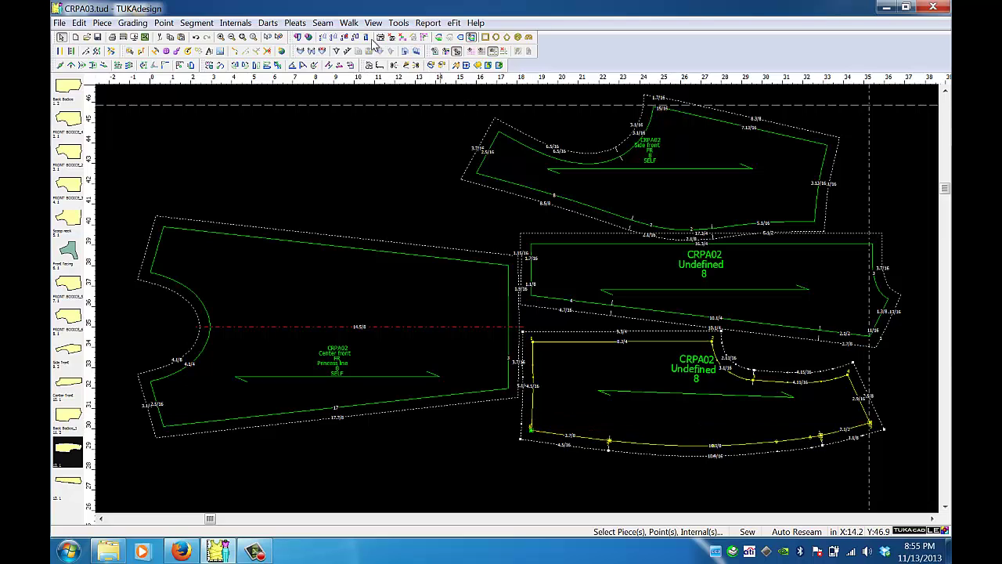
click(377, 38)
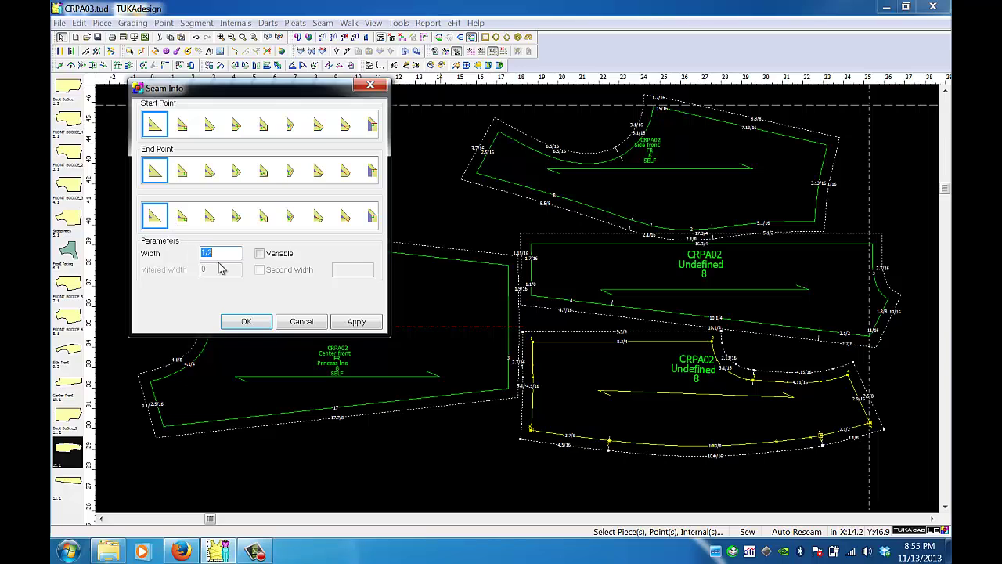
text(1)
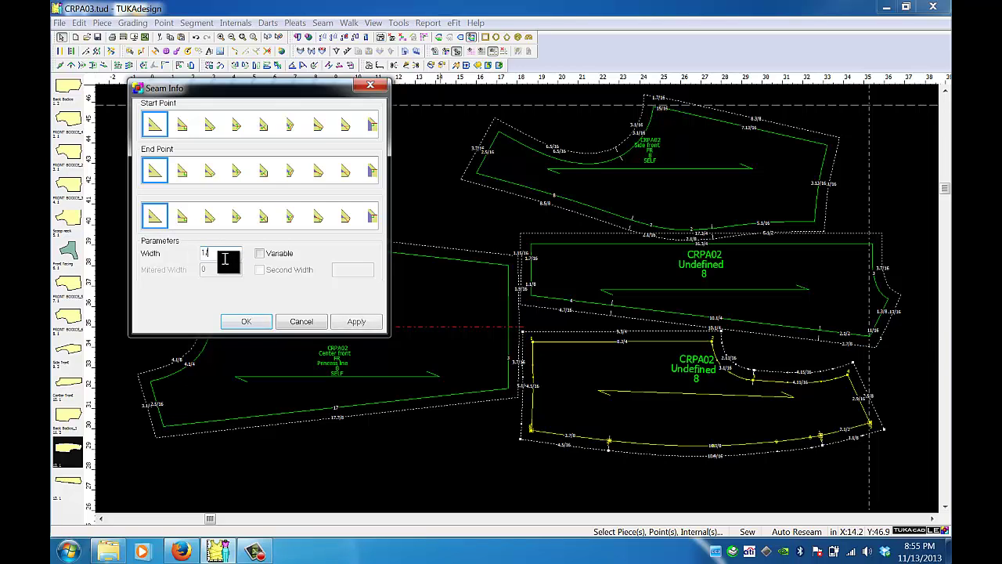
text(/4)
click(374, 326)
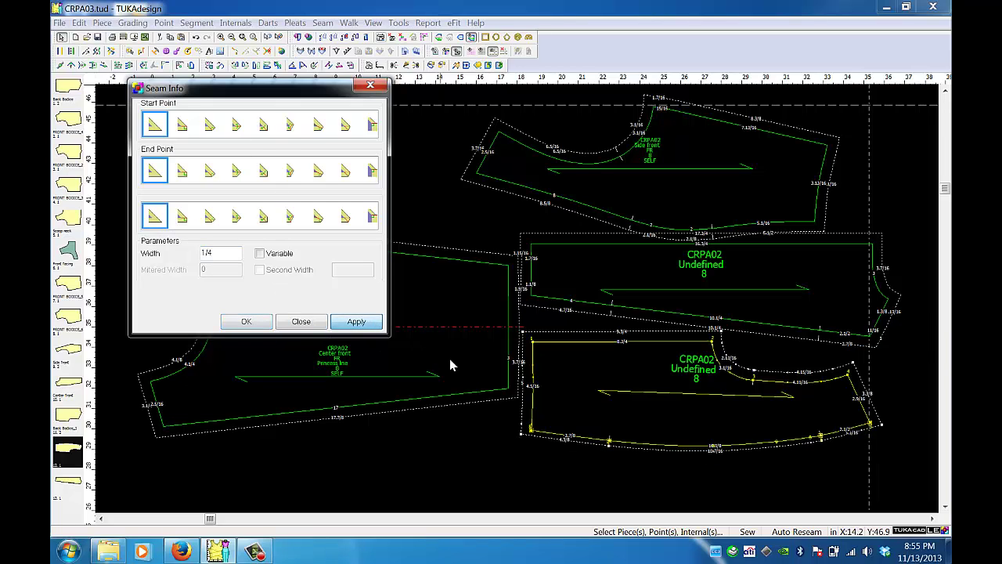
click(320, 327)
Set the seam allowance along the center front panel's princess seam to 1/4 in
click(164, 235)
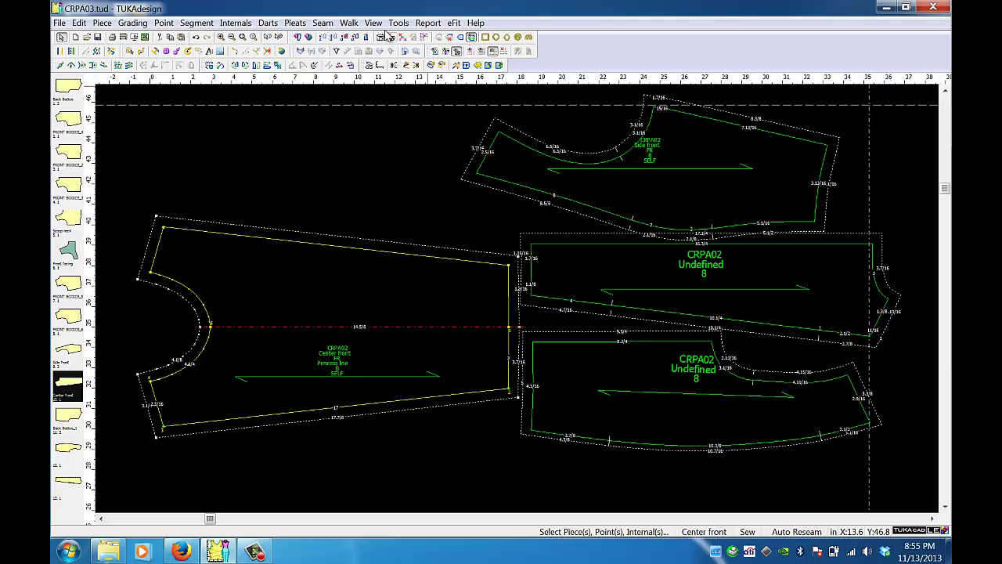
click(381, 36)
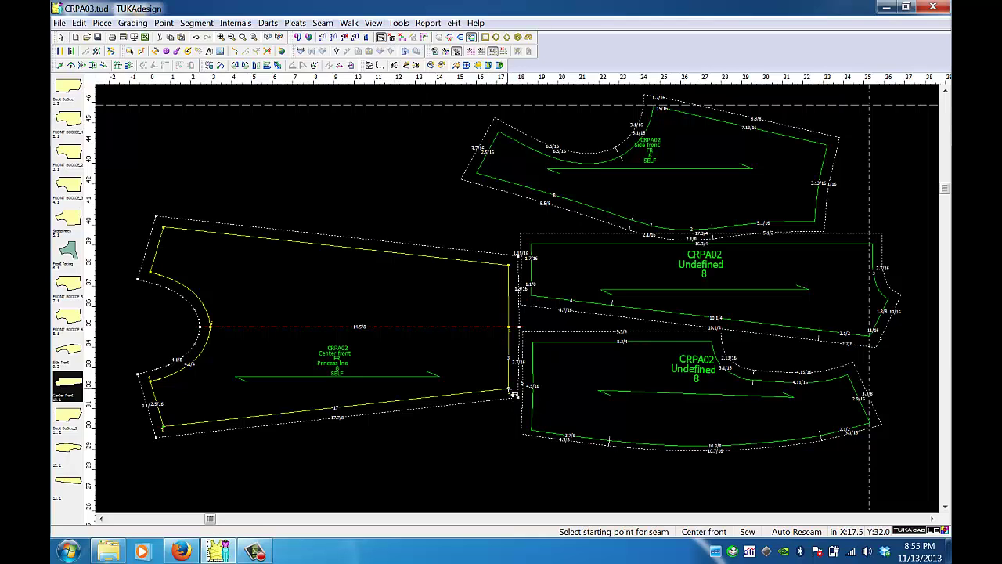
click(509, 389)
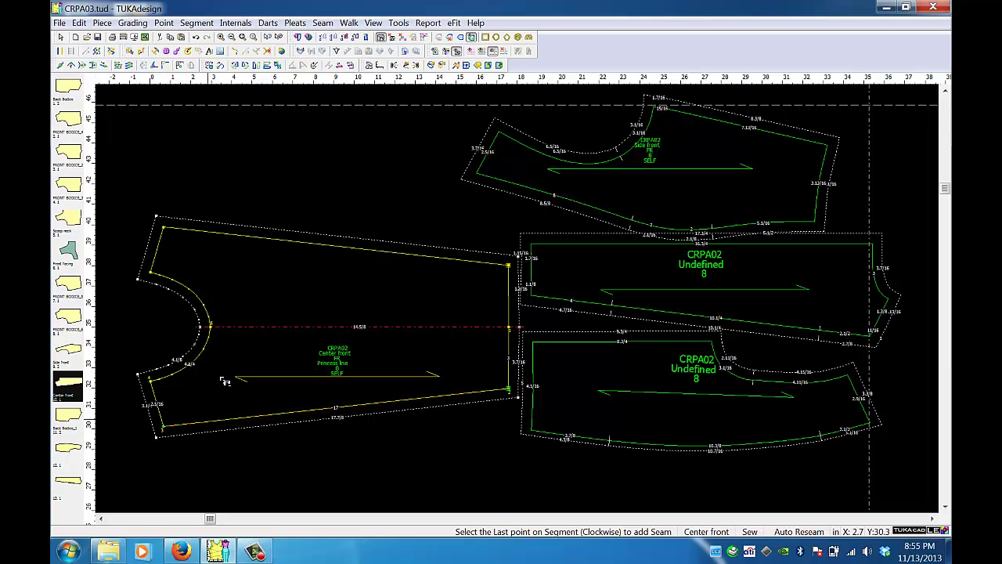
click(166, 430)
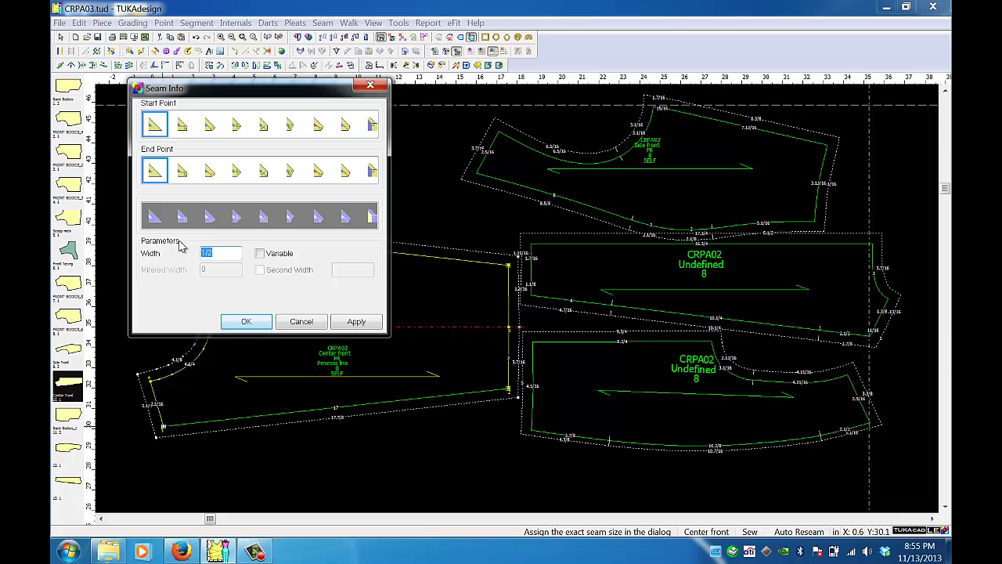
text(1/4)
click(356, 321)
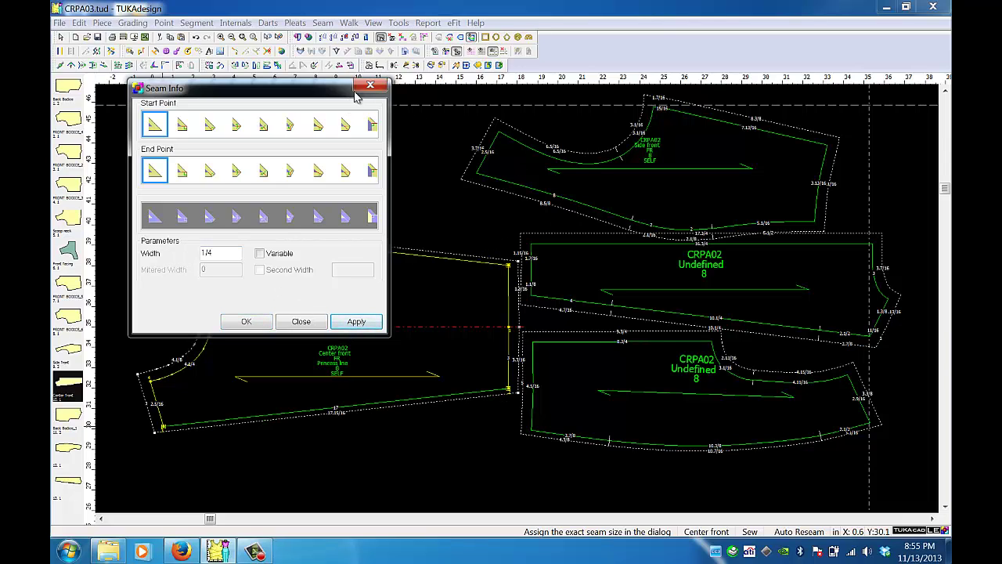
click(306, 321)
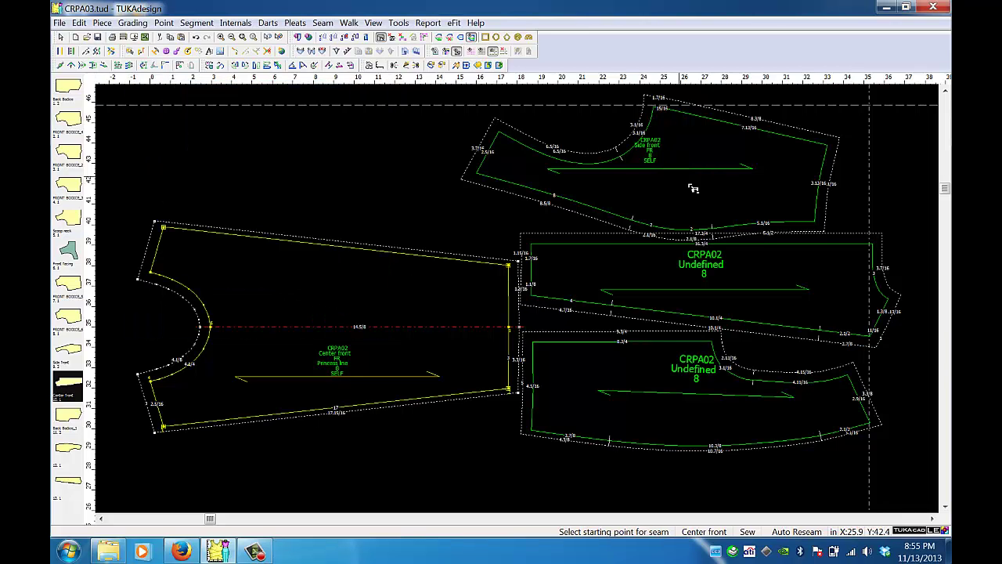
click(818, 227)
click(817, 226)
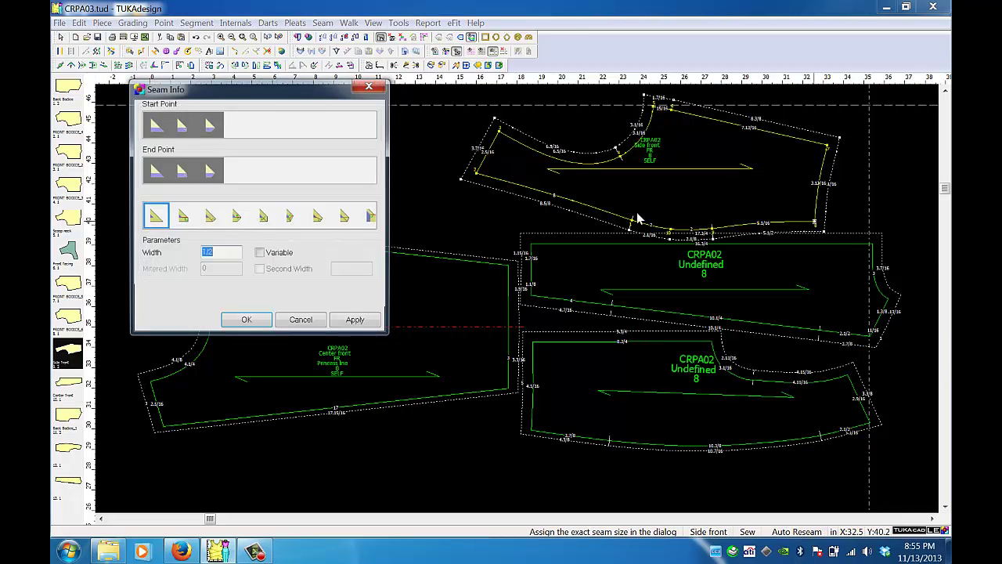
click(354, 320)
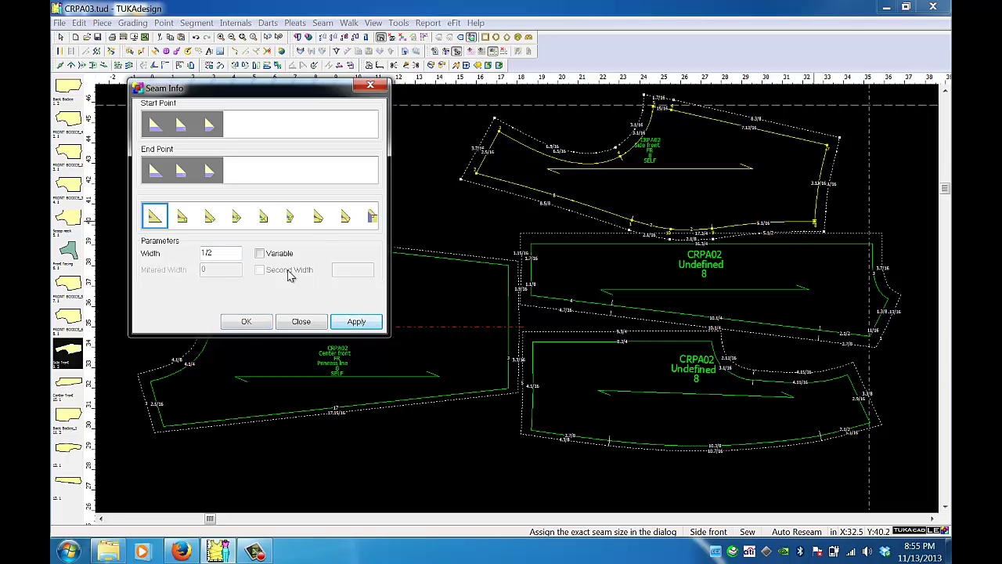
click(298, 322)
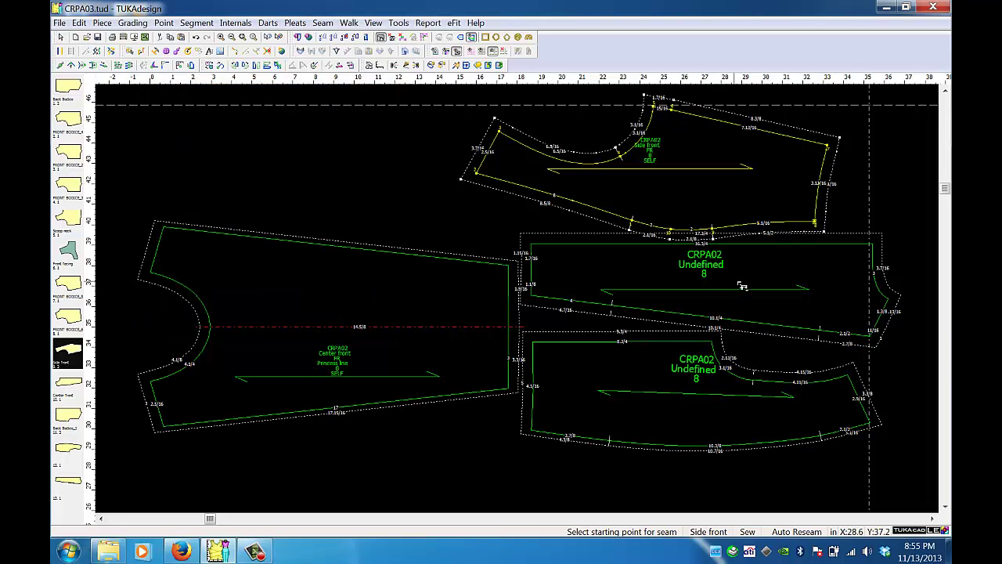
click(815, 226)
click(722, 233)
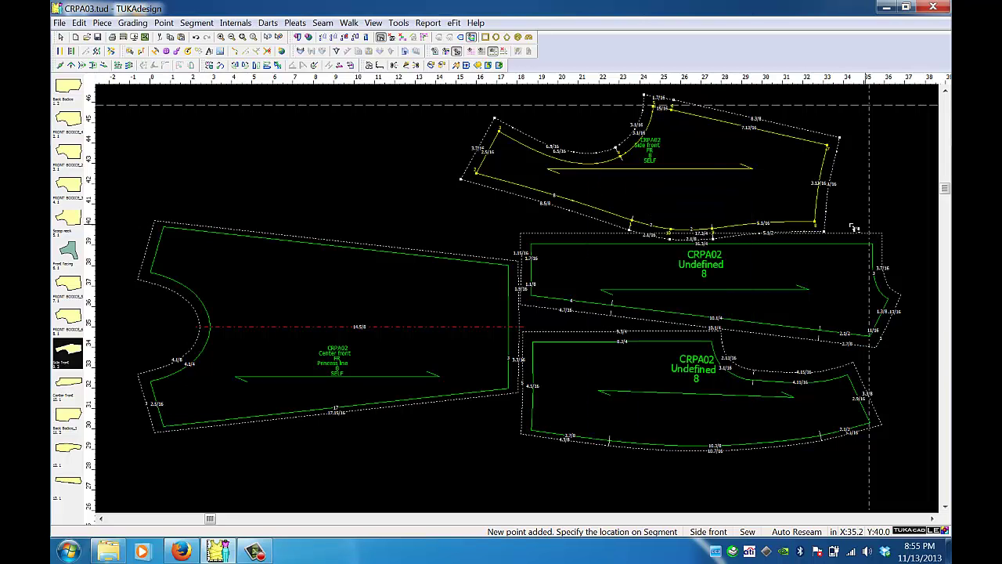
Set the seam allowance along the side front panel's whole princess seam, from waist to shoulder, to 1/4 in
click(817, 225)
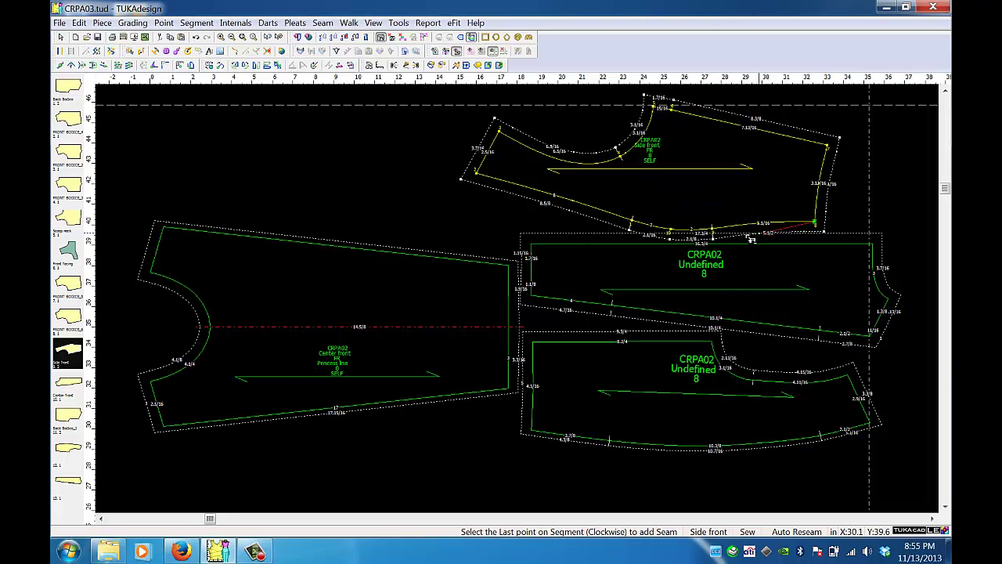
click(479, 177)
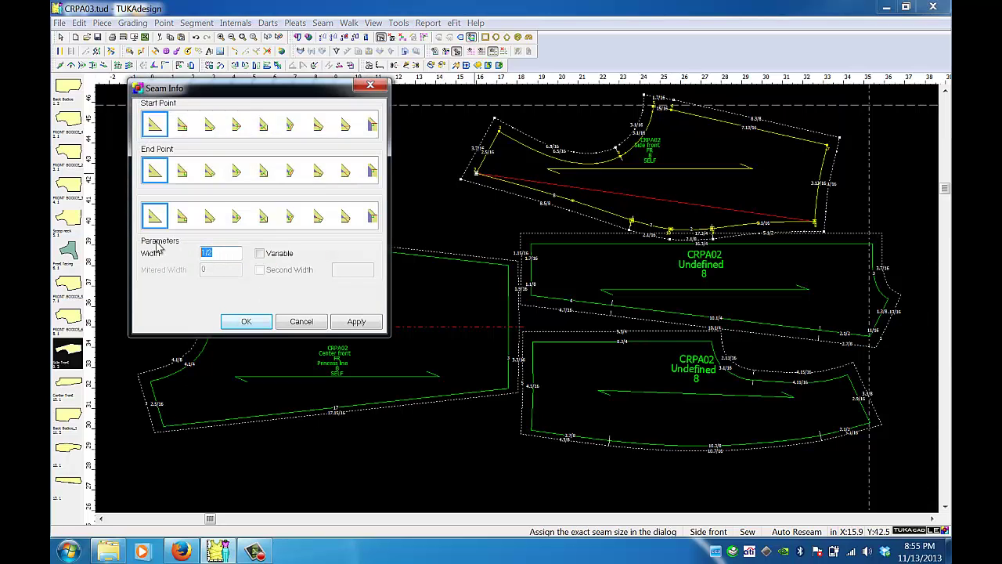
text(1)
key(Return)
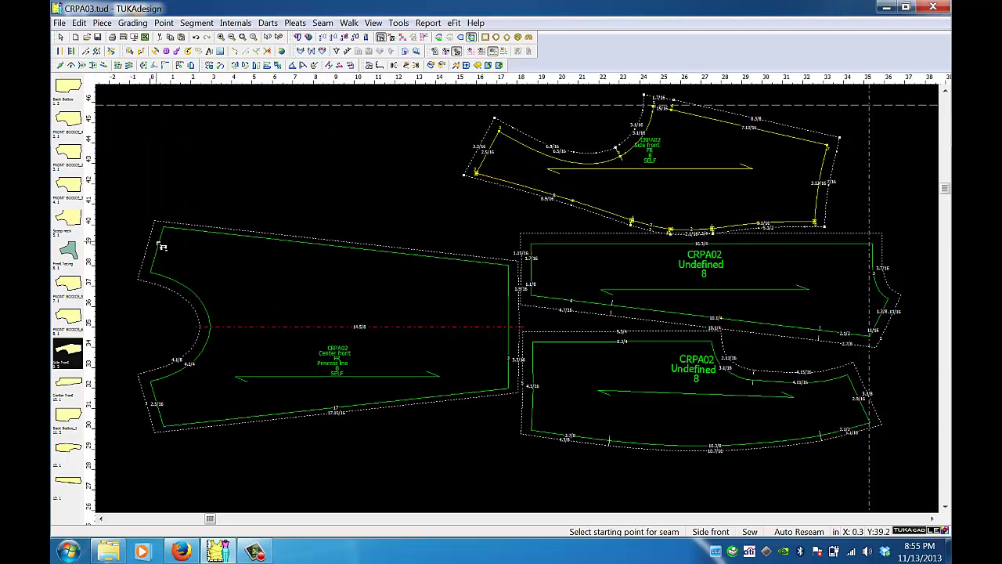
right_click(252, 209)
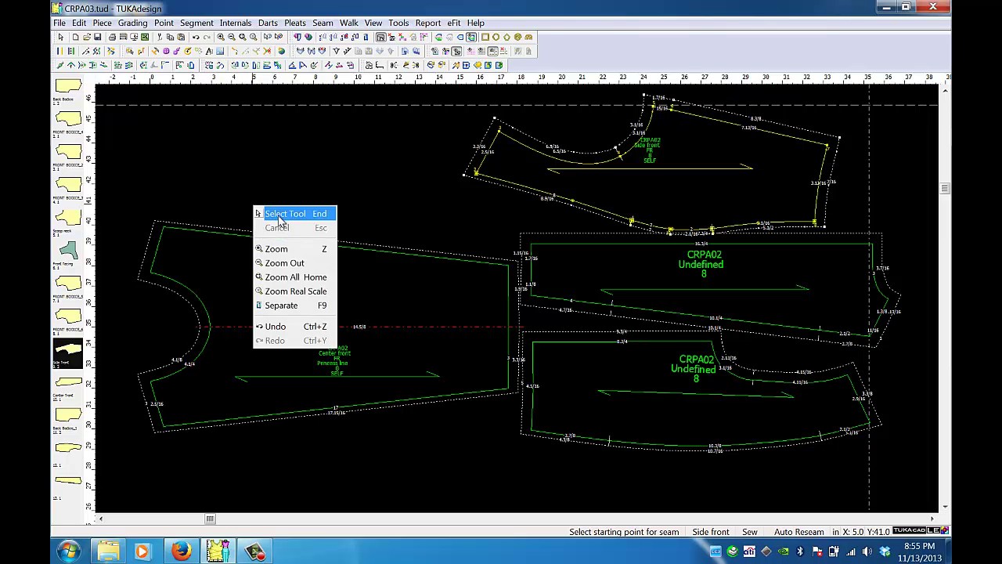
click(290, 213)
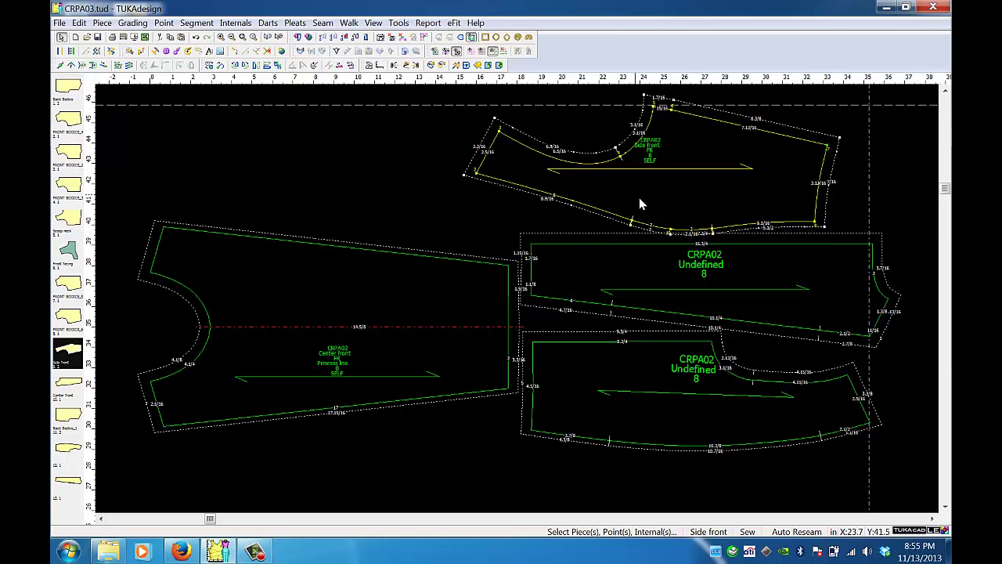
Move the side front and center back panels on the work area to separate the center back from the side back
drag(639, 203, 579, 206)
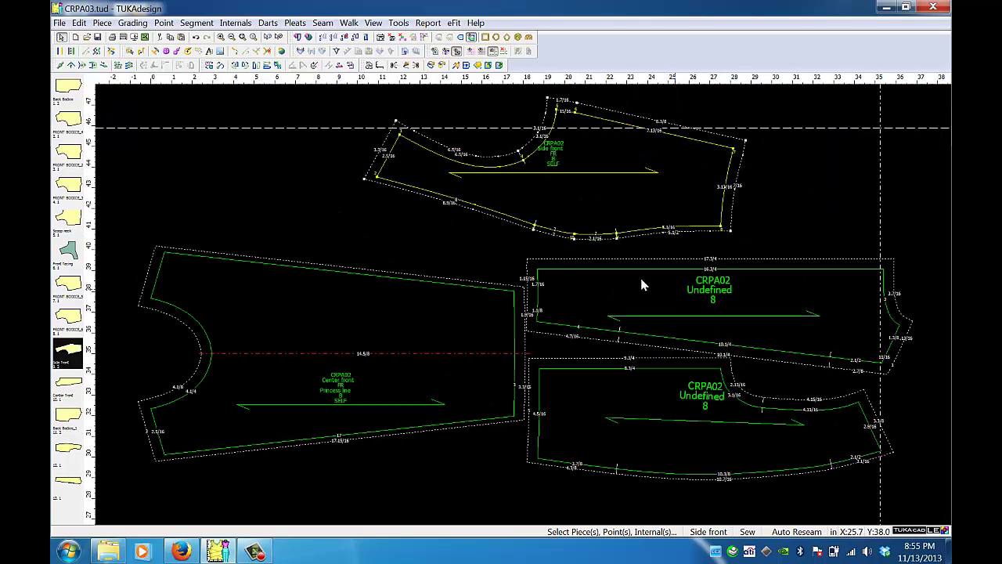
drag(850, 354, 857, 329)
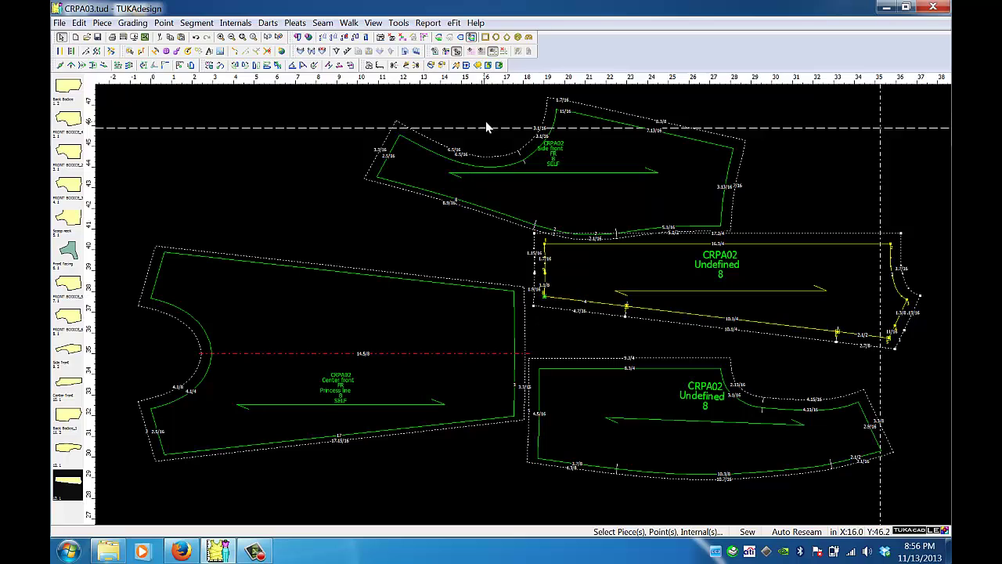
Set the seam allowance along the center back panel's princess seam to 1/4 in
click(382, 38)
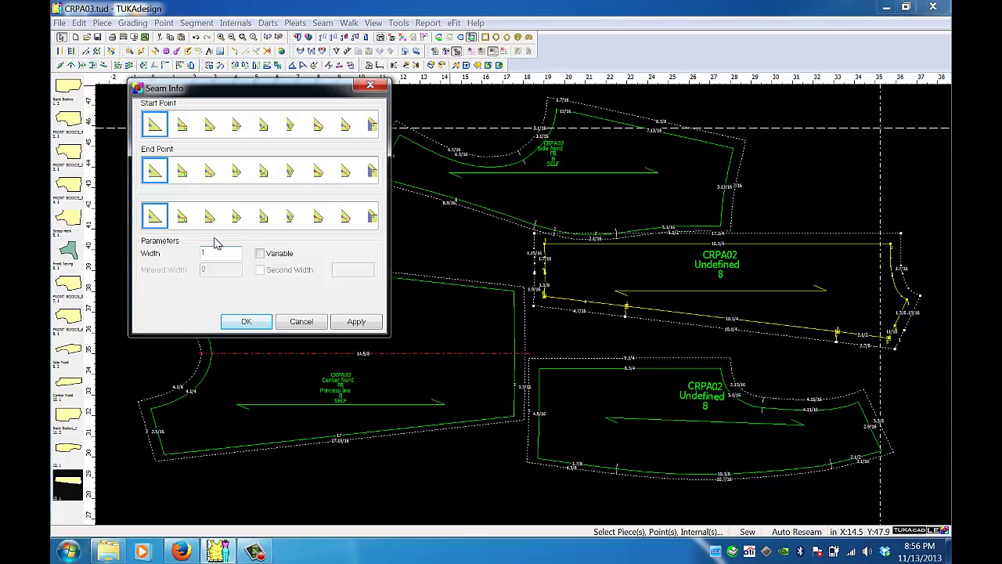
key(Return)
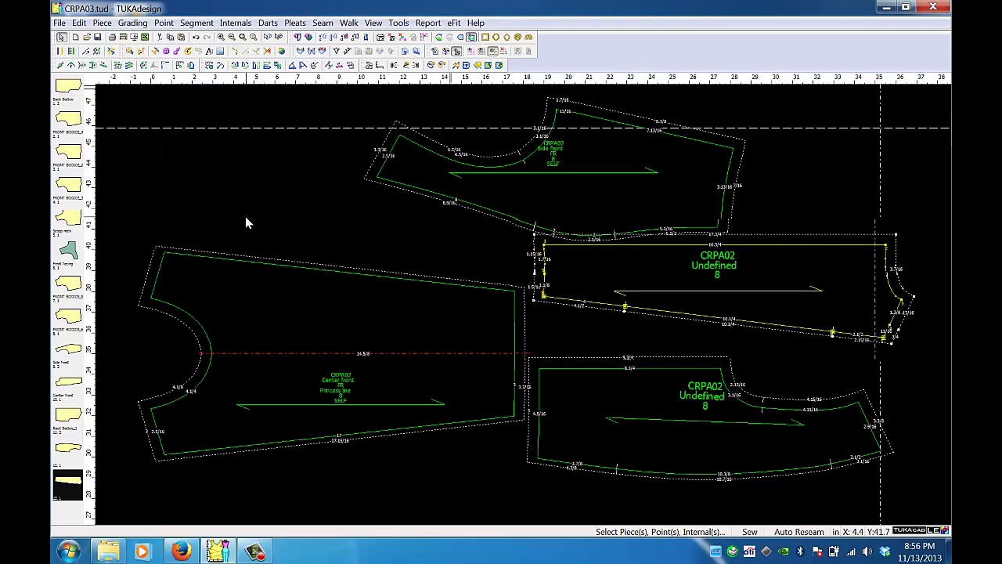
right_click(245, 211)
click(269, 218)
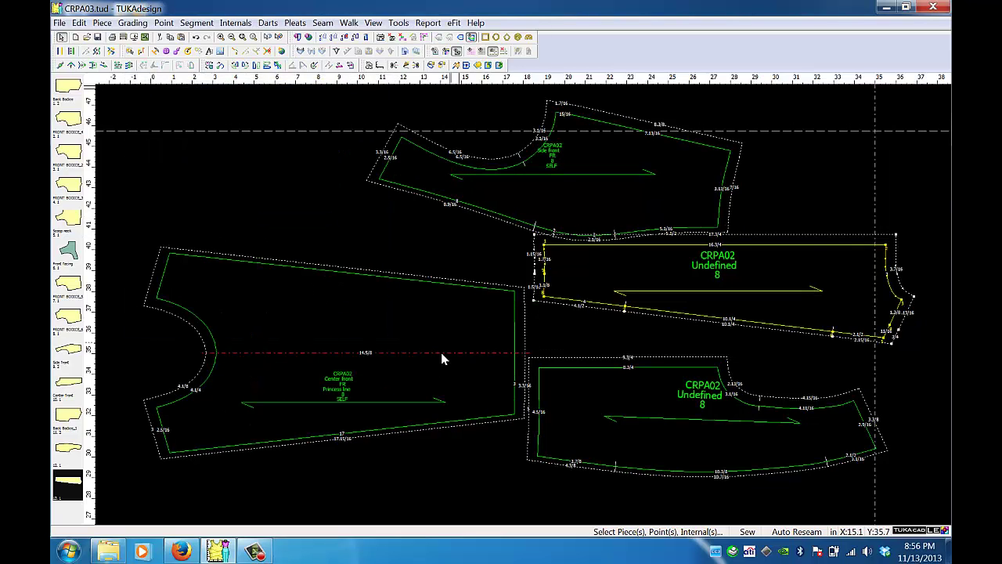
Name the curved back panel Side Back, with code BK, description Princess line and material SELF
double_click(654, 401)
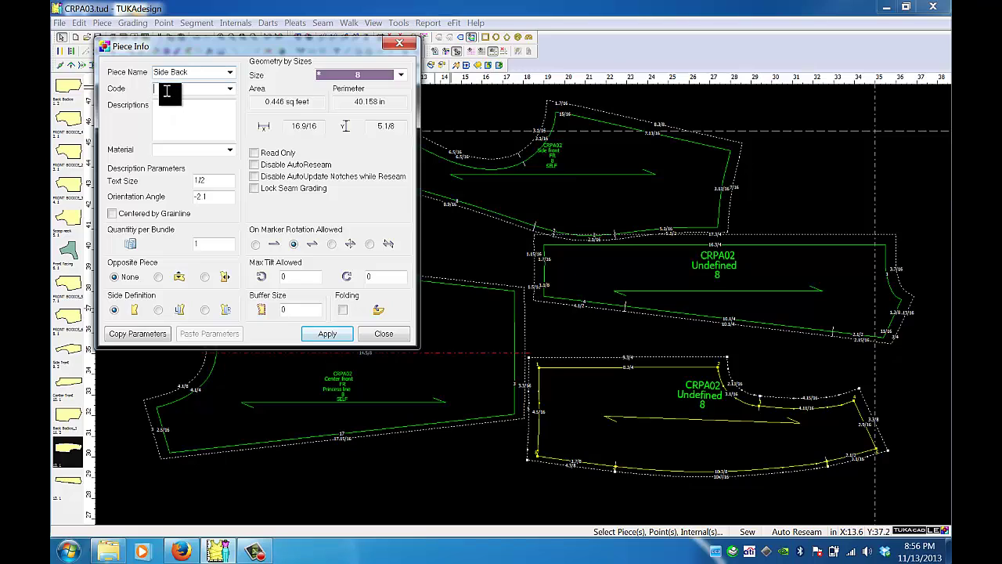
click(167, 91)
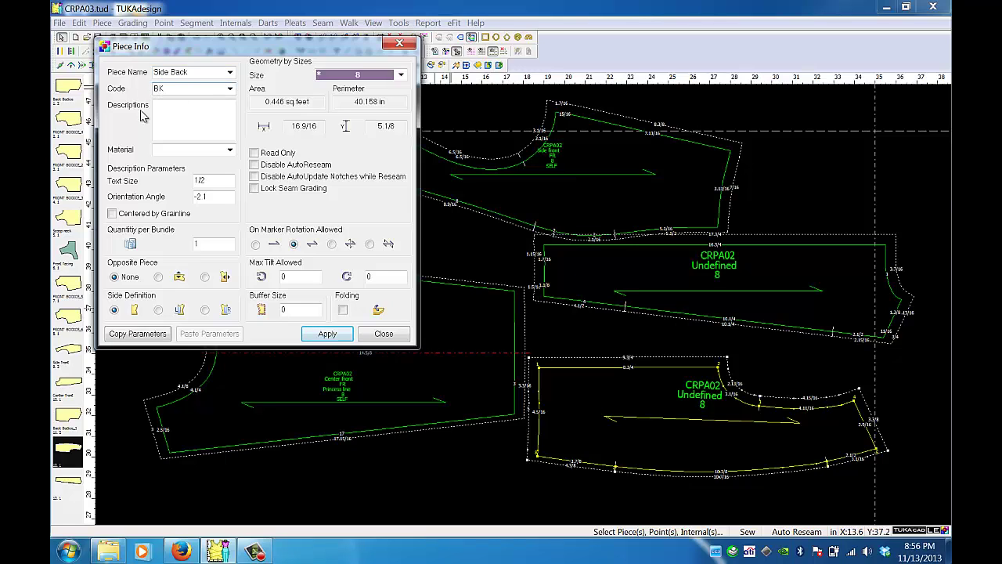
click(166, 113)
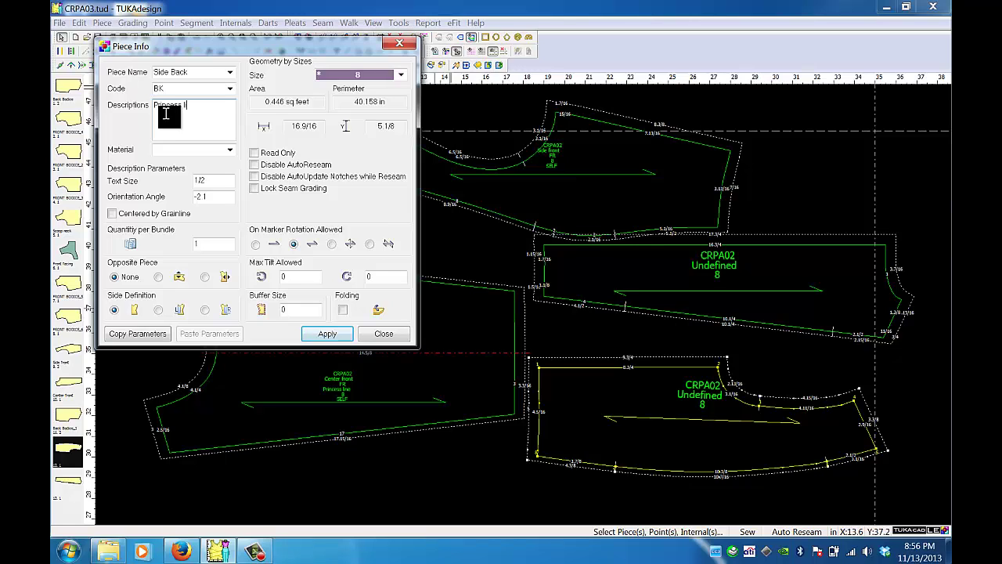
click(229, 149)
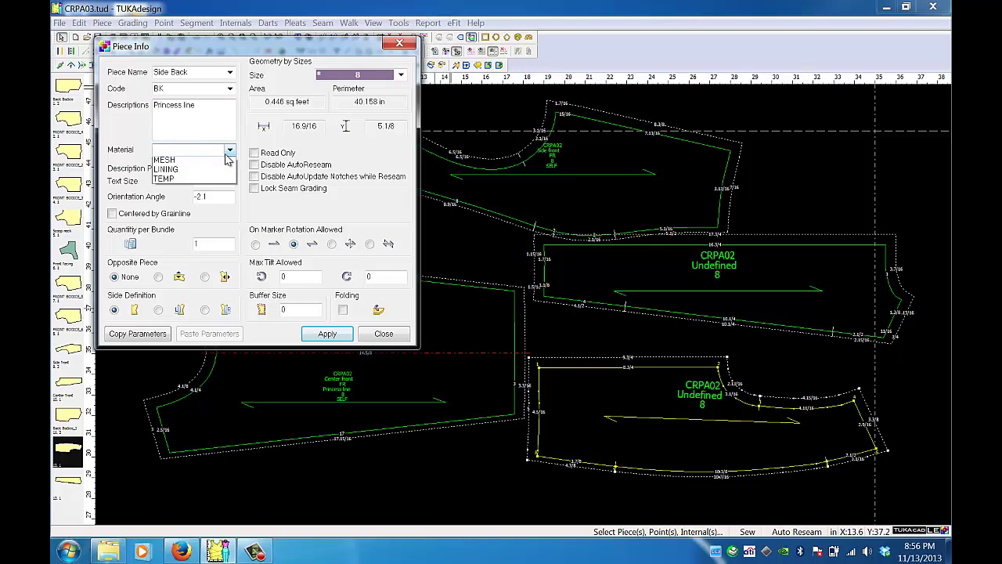
click(221, 165)
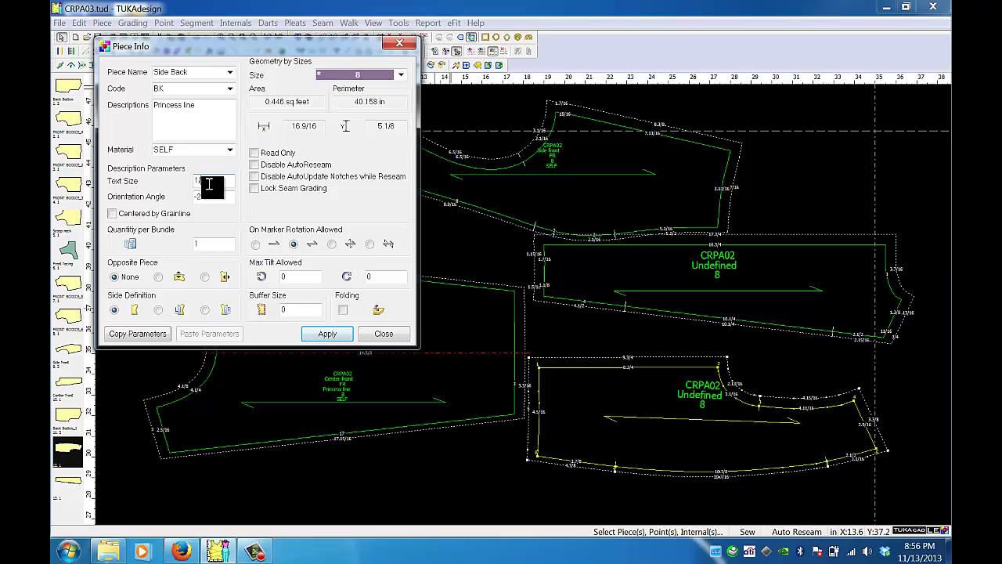
Set the Side Back's quantity per bundle to 2, choose the first opposite-piece option after None, and apply the piece information
click(202, 243)
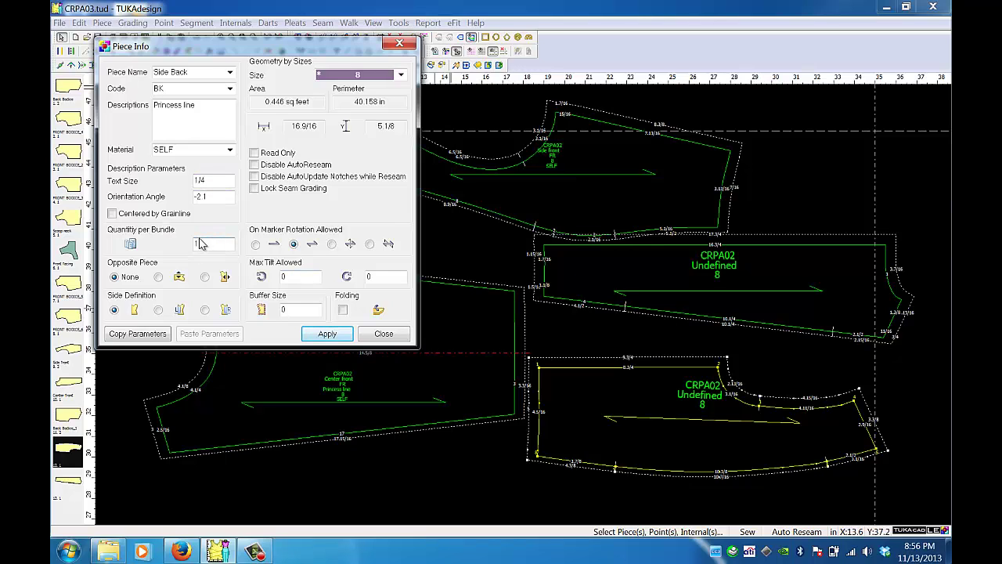
click(158, 276)
key(shift+Tab)
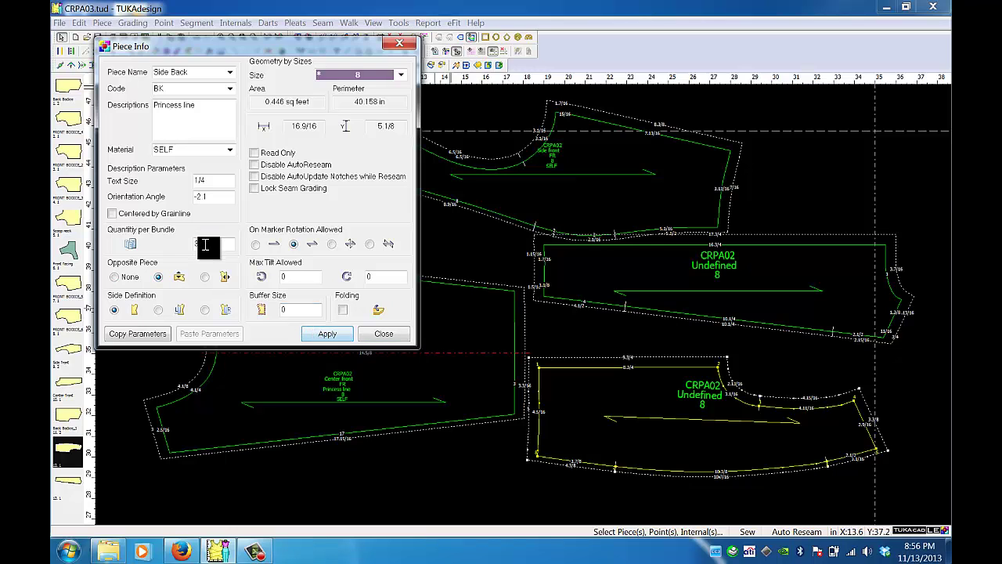
text(2)
click(326, 335)
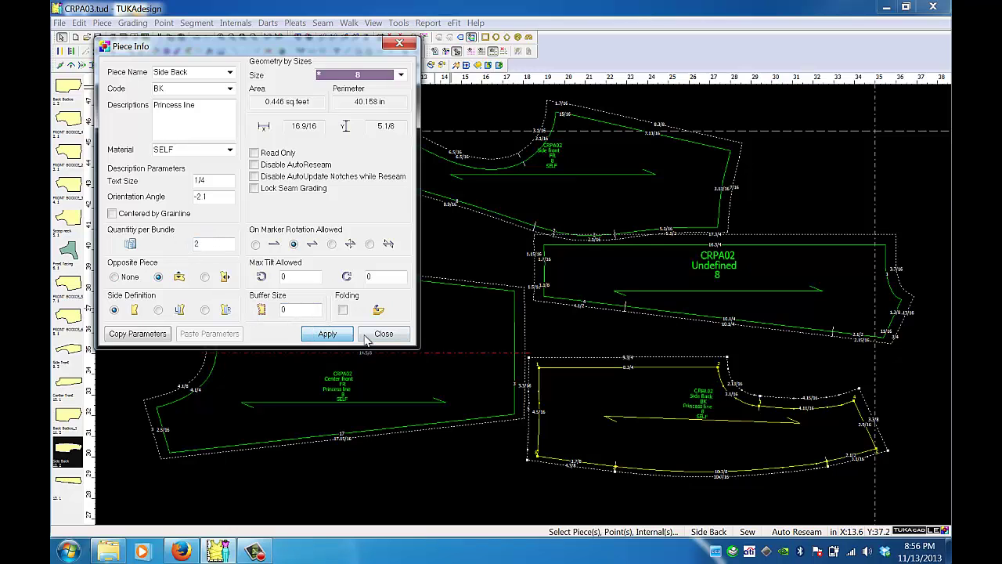
click(401, 337)
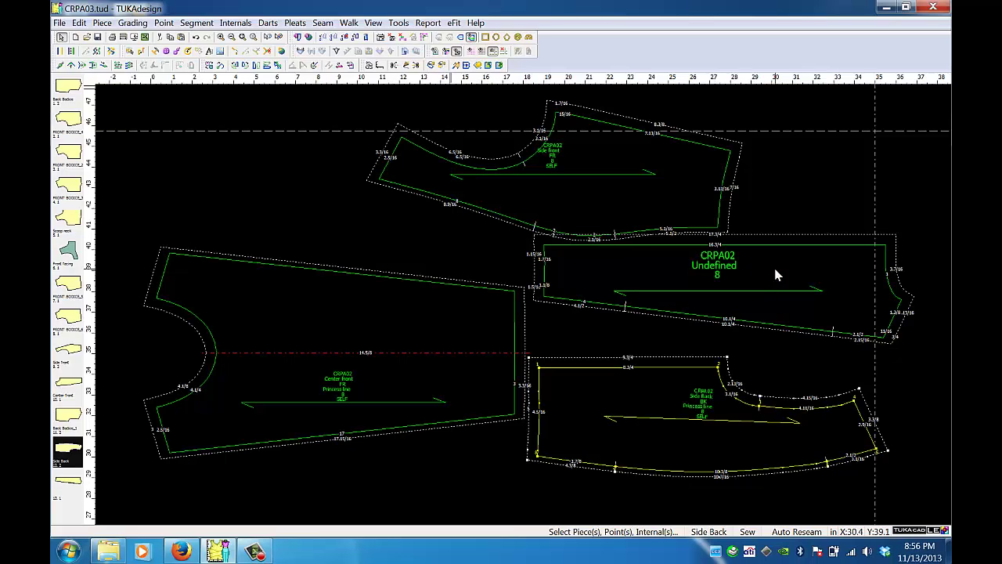
In the remaining undefined back panel's piece information, set the quantity per bundle to 2 and choose the first opposite-piece option after None
double_click(752, 266)
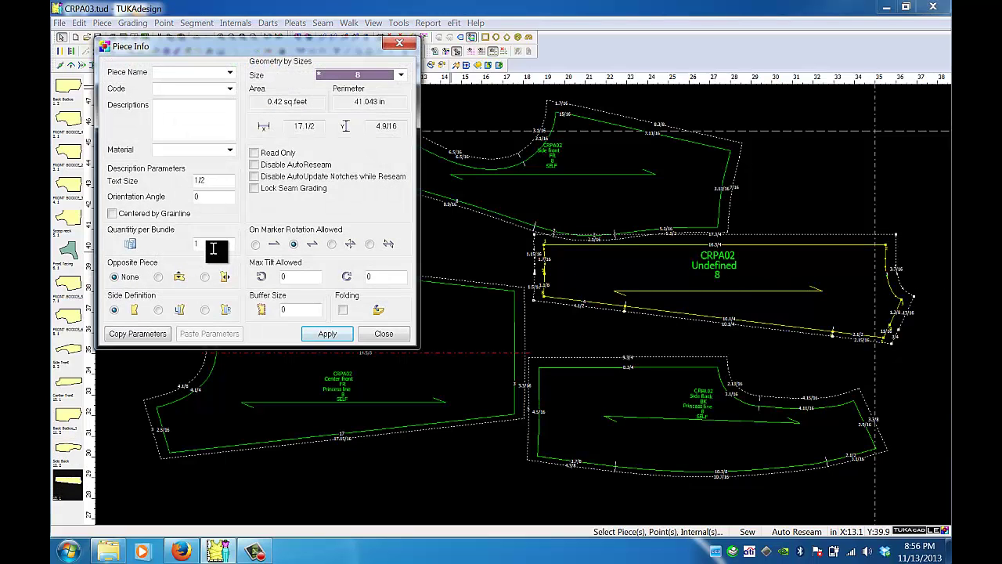
drag(215, 244, 179, 246)
text(2)
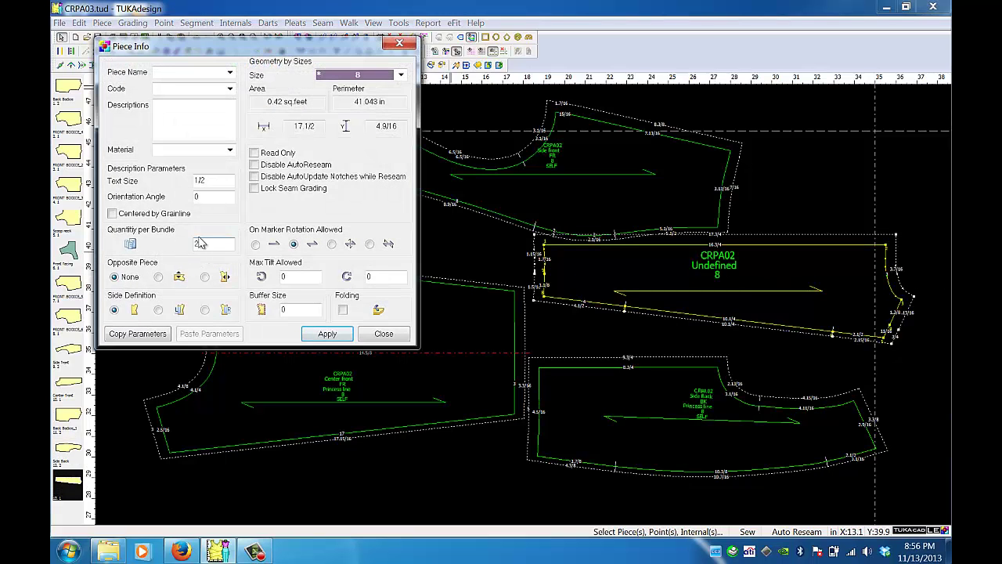
click(158, 277)
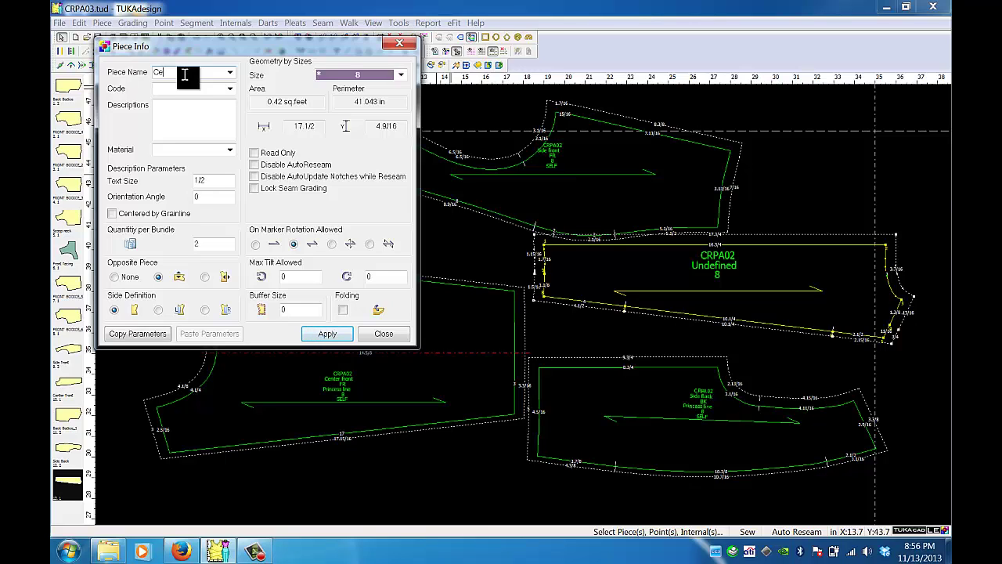
Name this panel Center Back, with code BK, description Princess line, material SELF and text size 1/4, and apply the information
text(ntre Back)
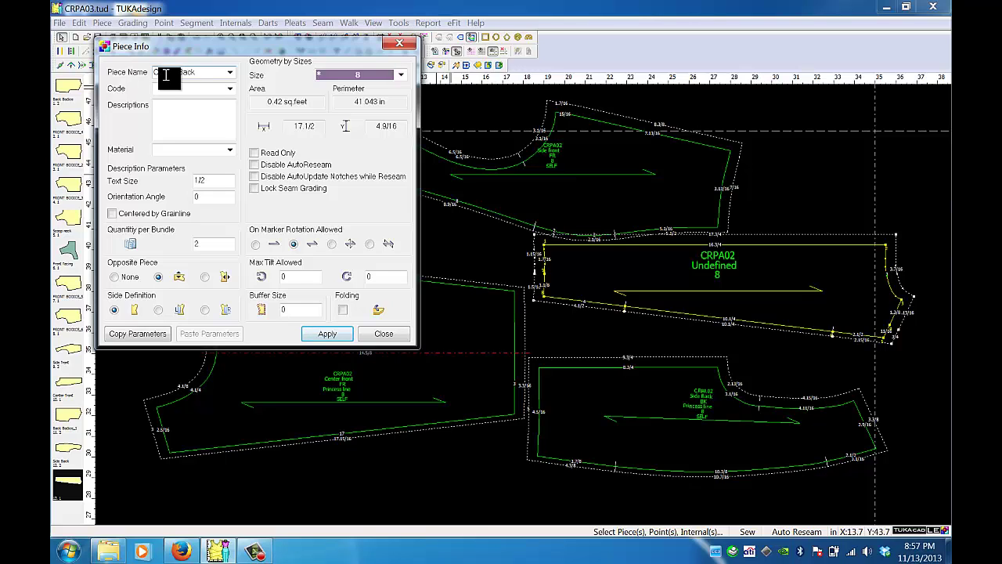
key(BackSpace)
key(BackSpace)
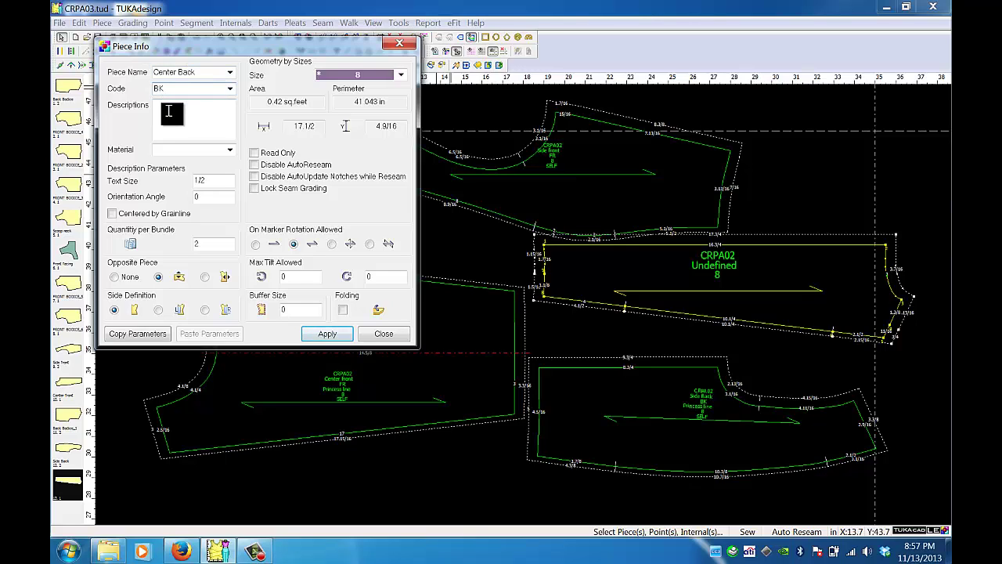
click(168, 109)
text(Princess line)
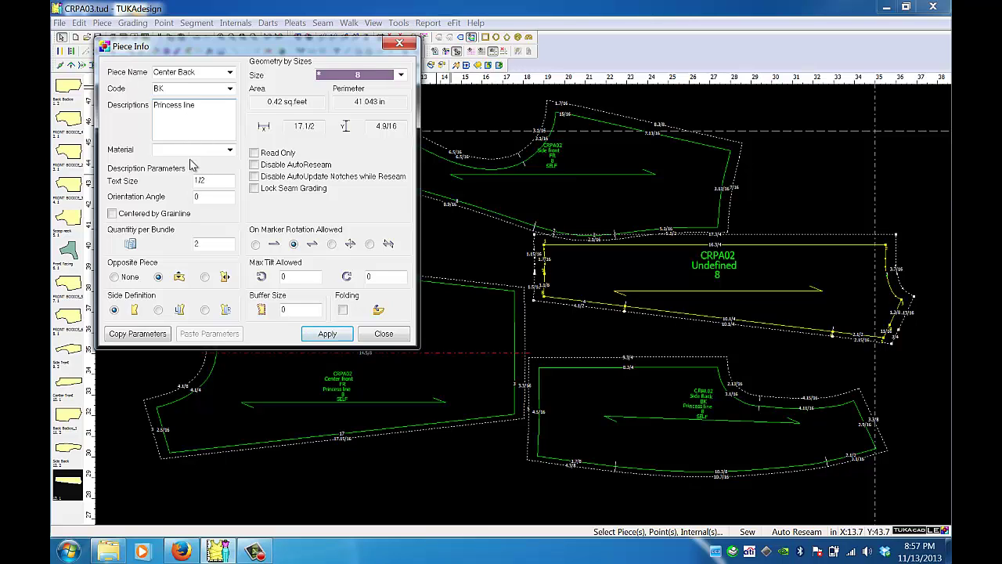
click(229, 149)
click(225, 163)
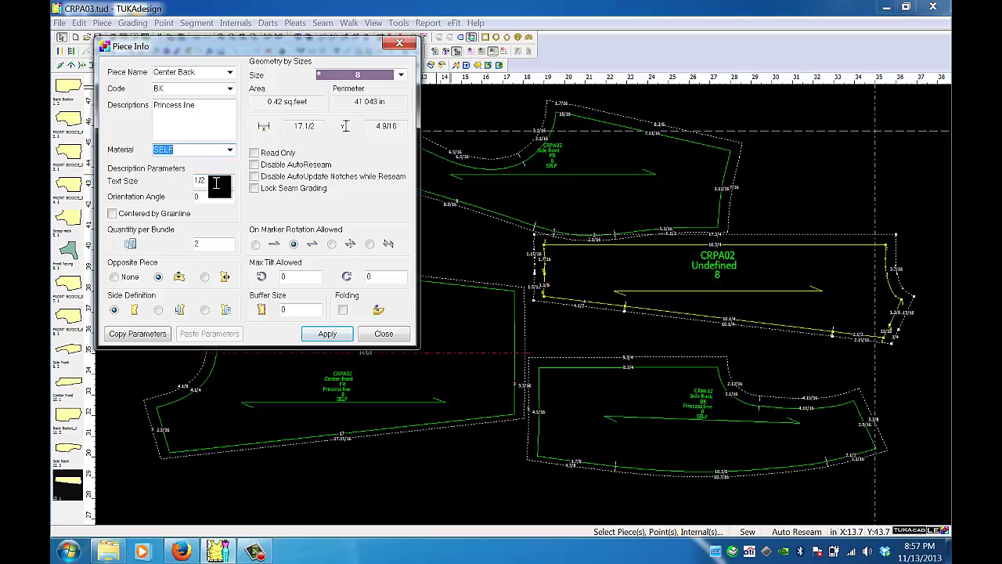
text(4)
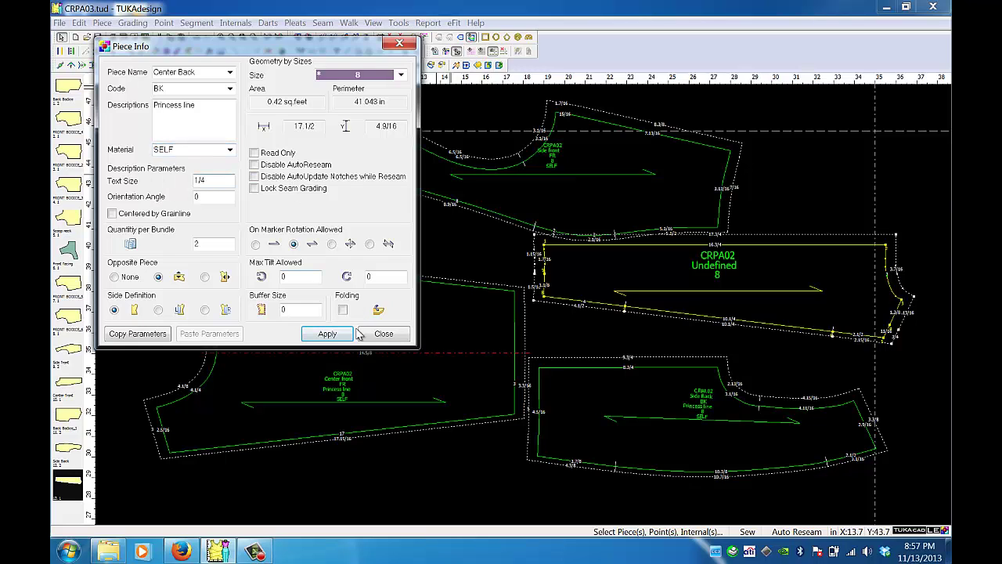
click(328, 335)
click(382, 334)
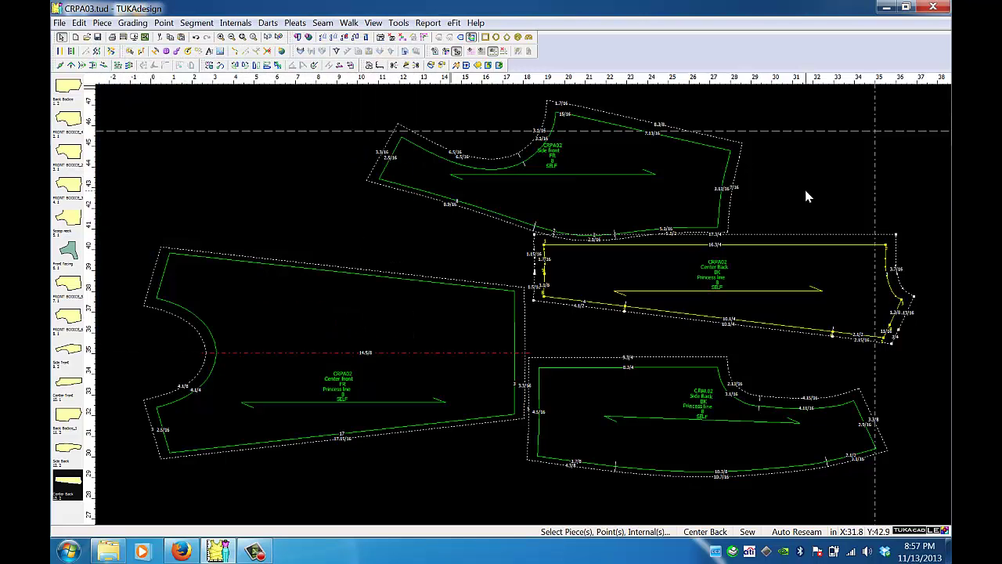
Arrange the work area using only the pieces currently on it
click(79, 22)
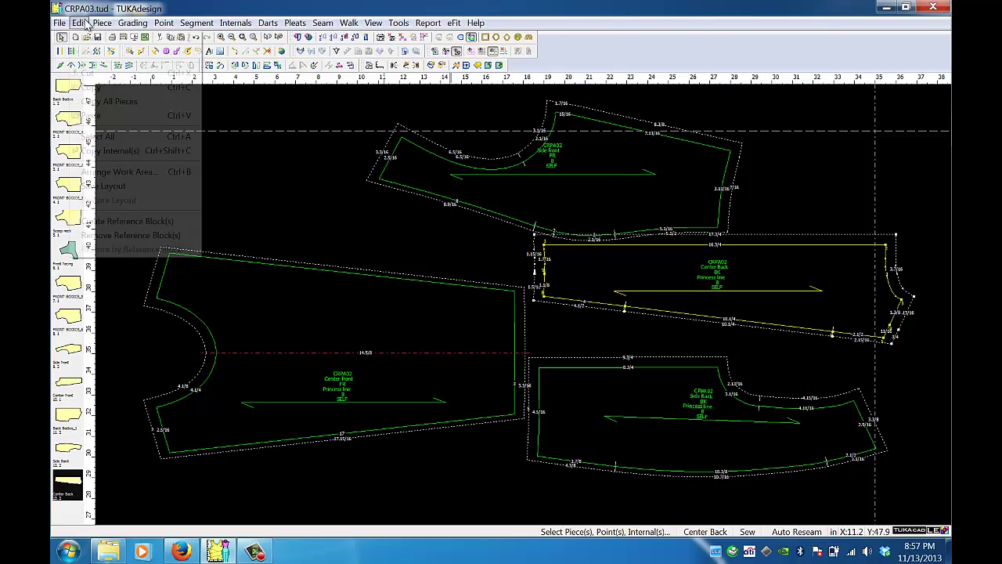
click(108, 170)
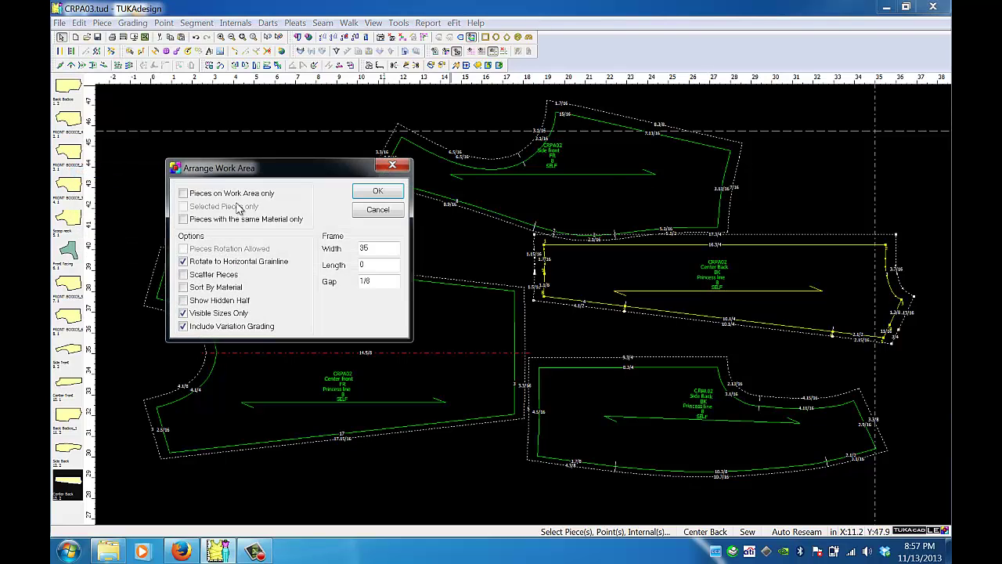
click(183, 193)
click(378, 191)
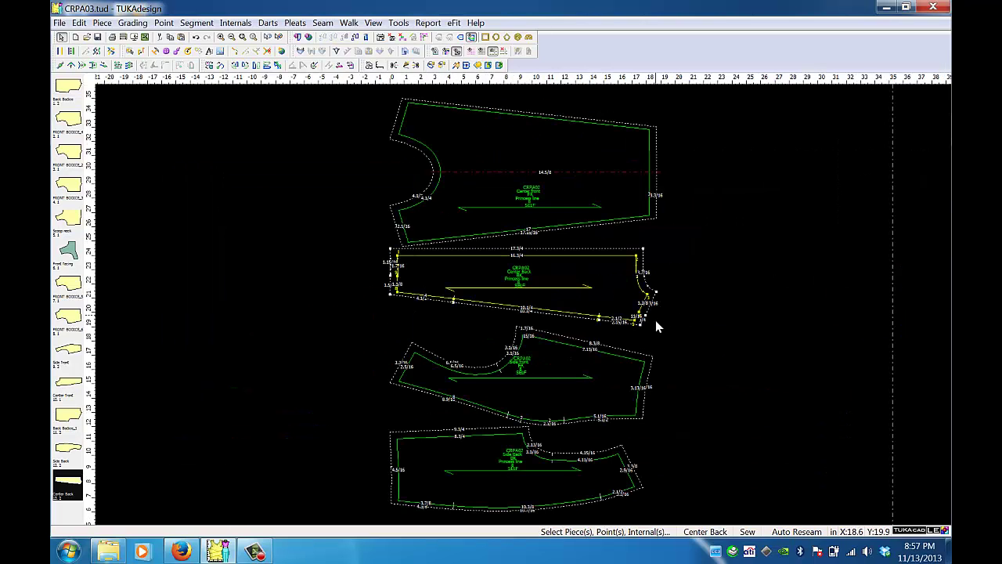